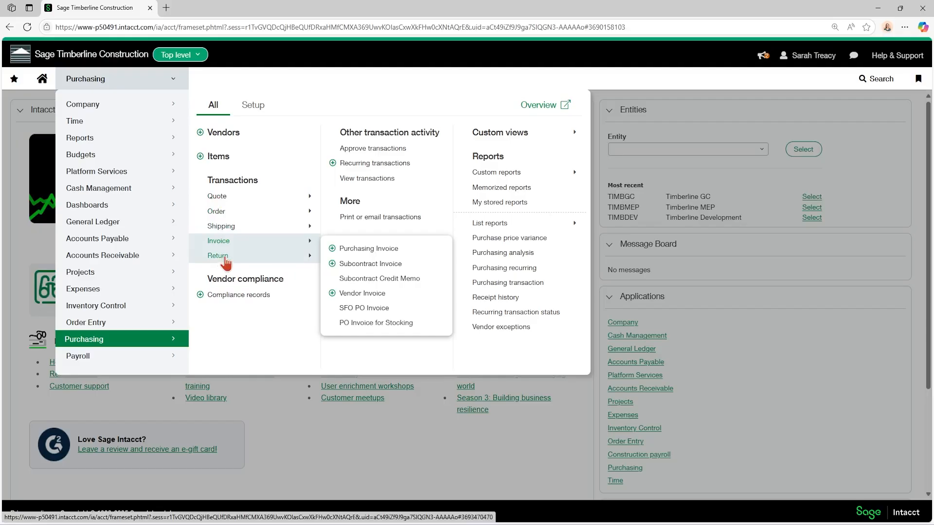
Open the documents configuration in the Purchasing setup
click(253, 105)
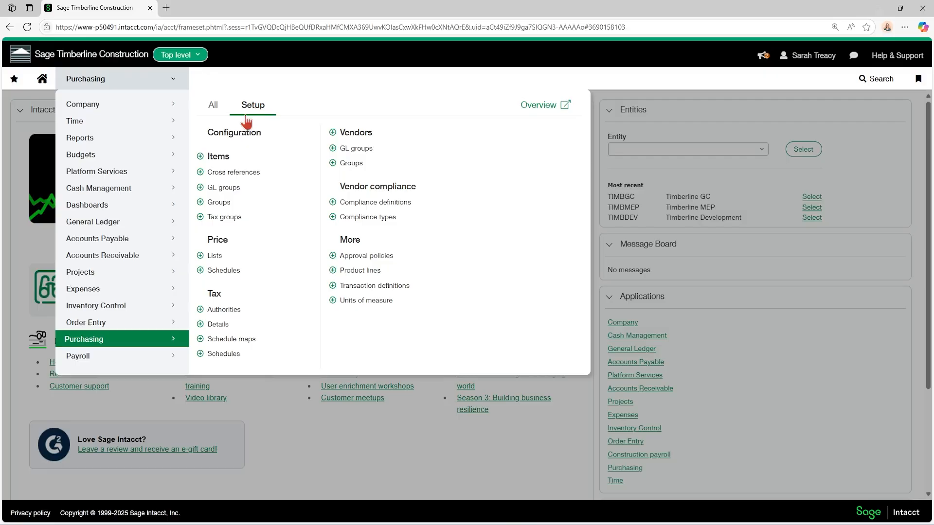
click(235, 135)
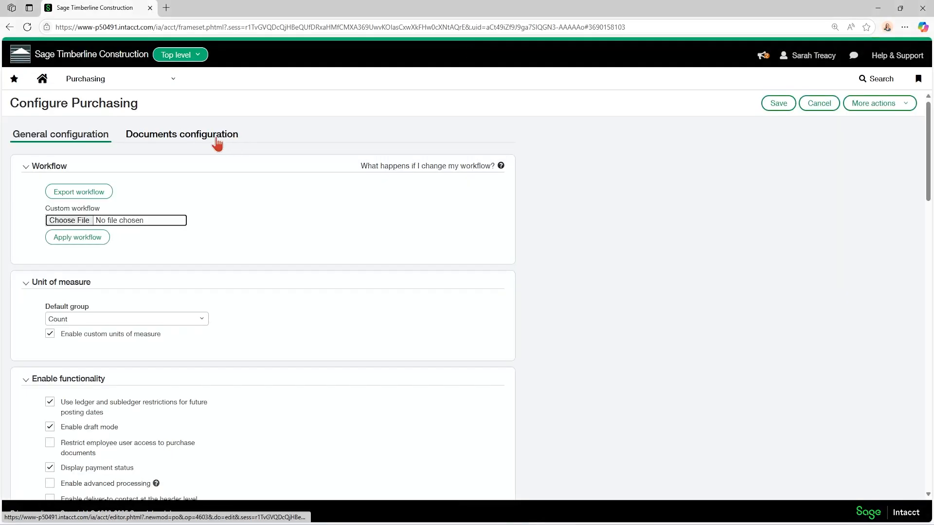
click(199, 140)
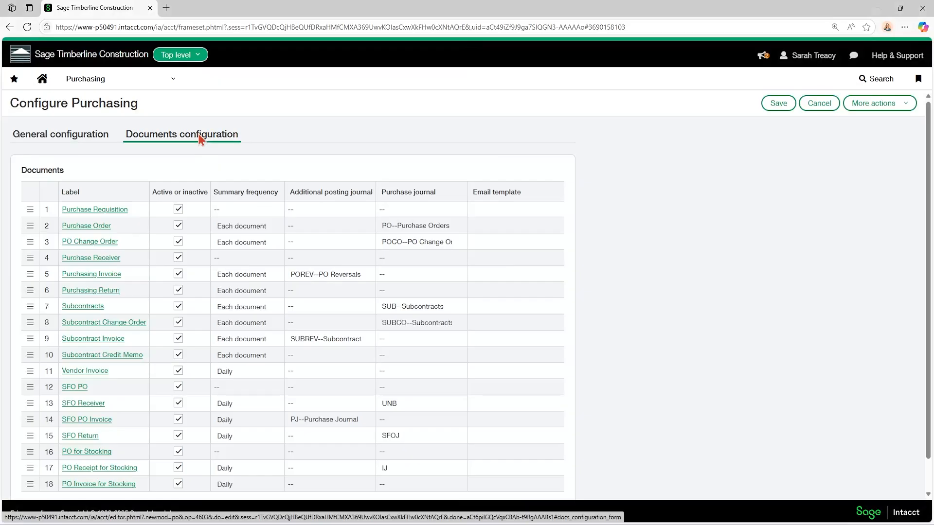
scroll(199, 138, down, 2)
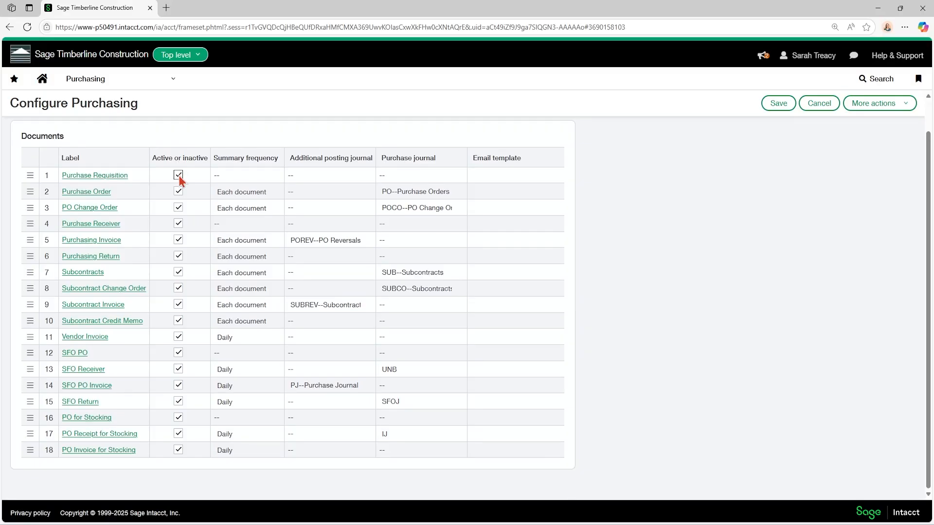
Deactivate the Purchase Requisition document and save the Purchasing configuration
click(179, 176)
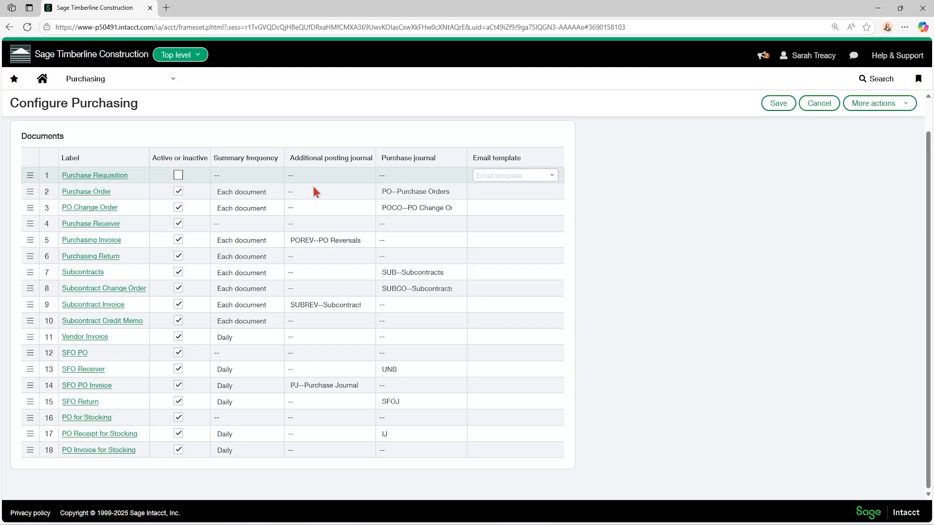
click(178, 191)
click(179, 191)
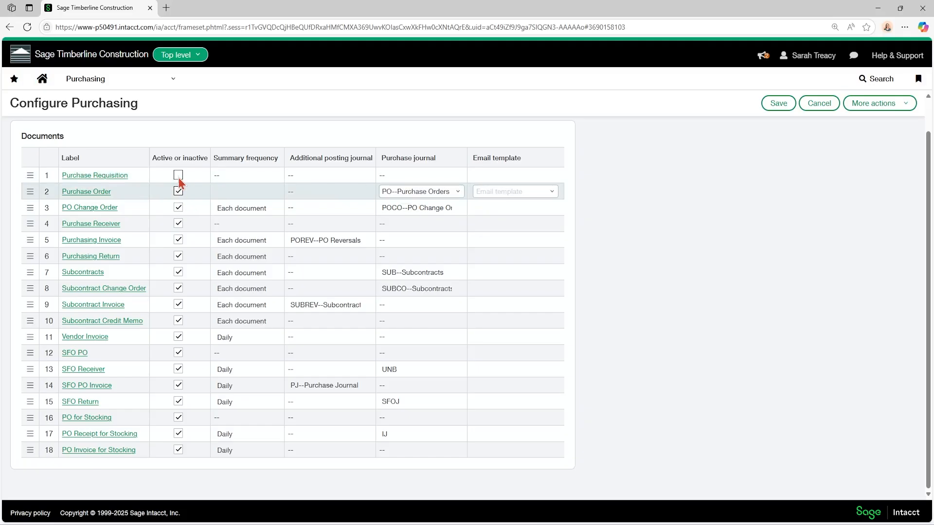
click(178, 175)
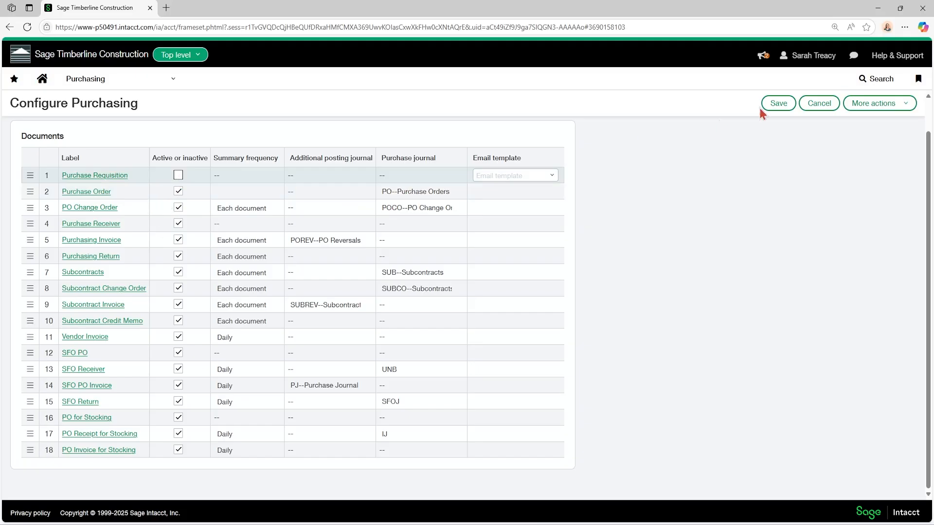
click(778, 104)
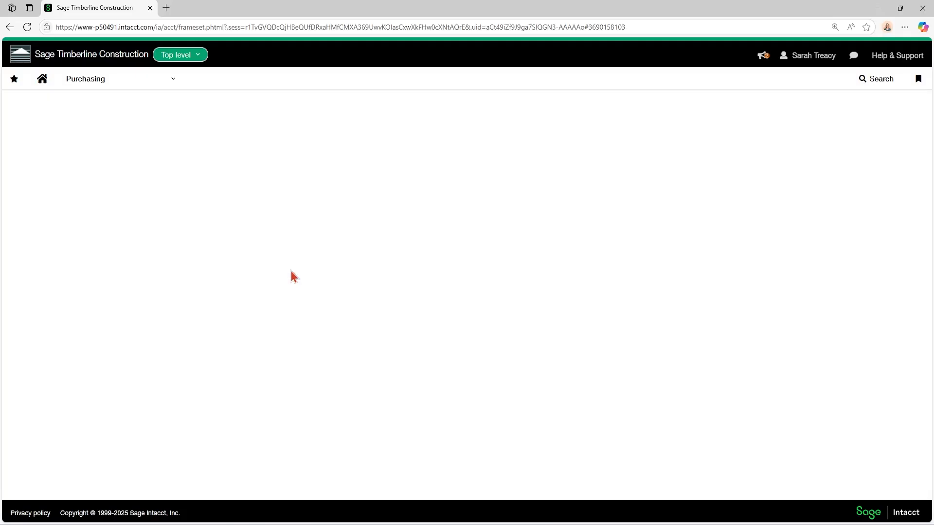
Reload the page and check which transaction types the Purchasing application offers
click(27, 27)
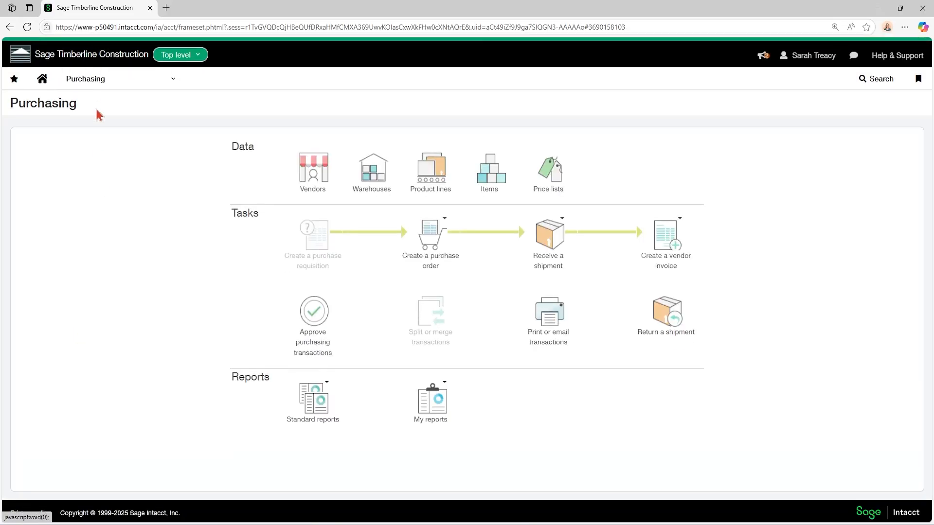
click(87, 84)
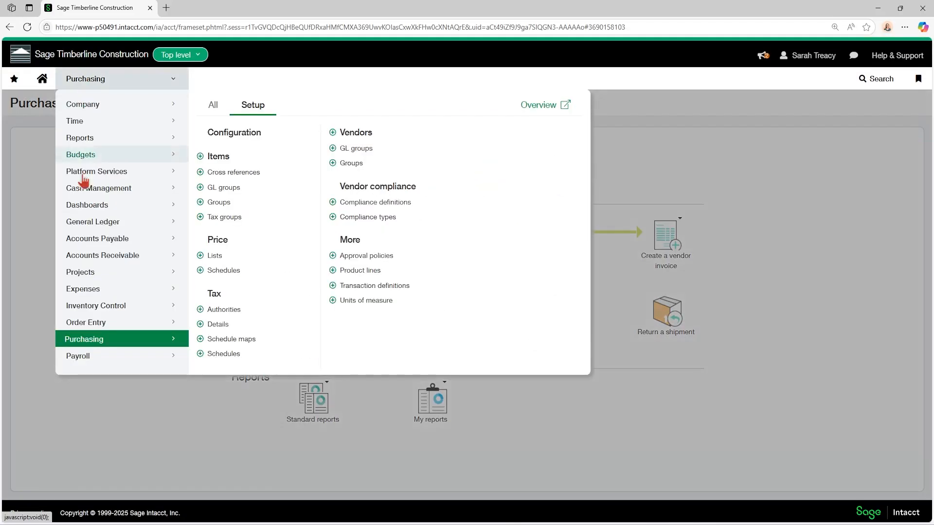
click(210, 109)
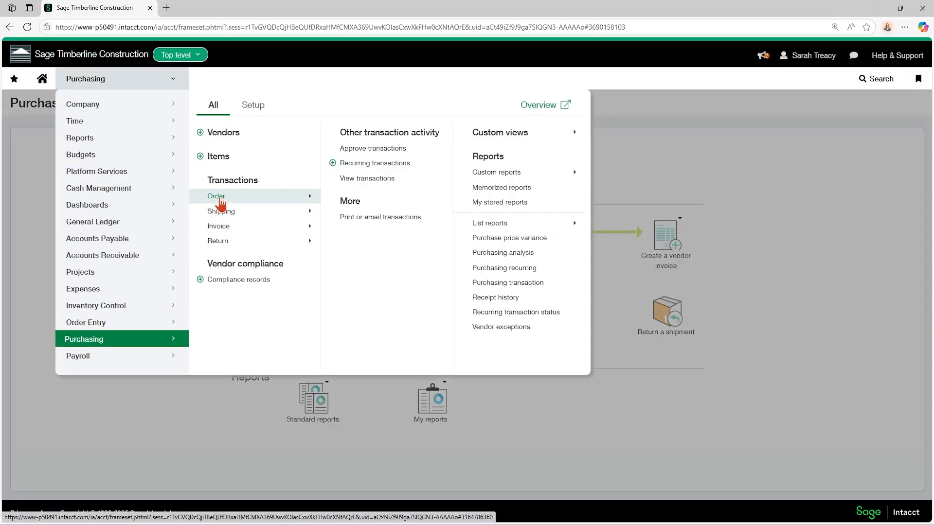
Return to the Purchasing documents configuration and review which documents are active
click(253, 105)
click(251, 139)
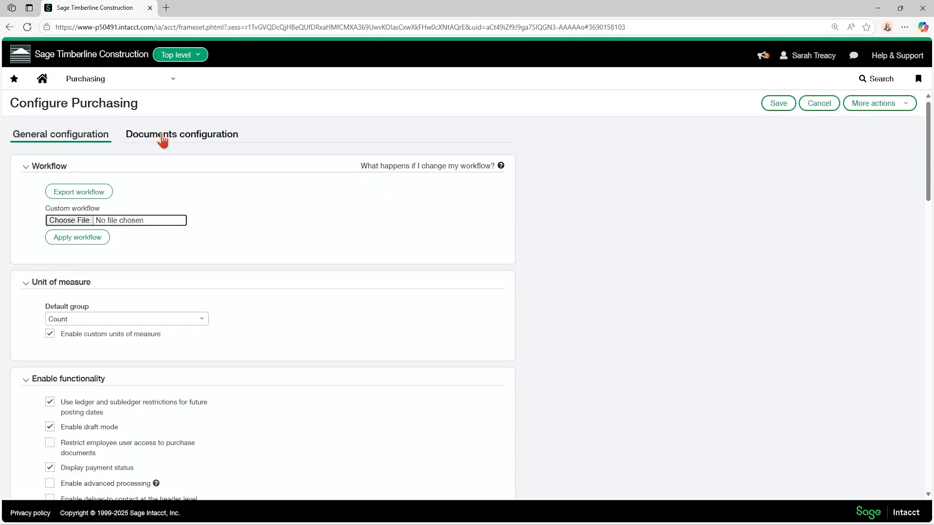
click(163, 136)
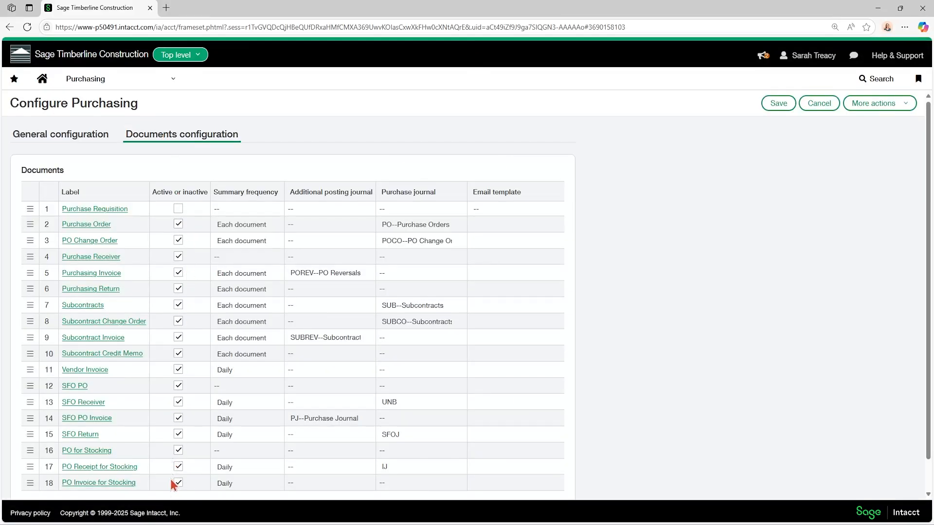
Open the Subcontract Invoice transaction definition for editing from the Purchasing setup
click(42, 78)
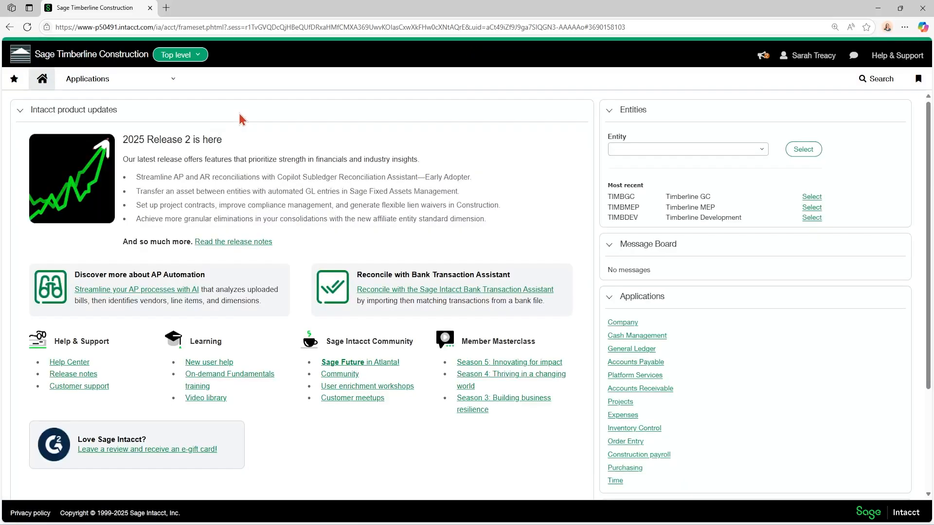
click(104, 79)
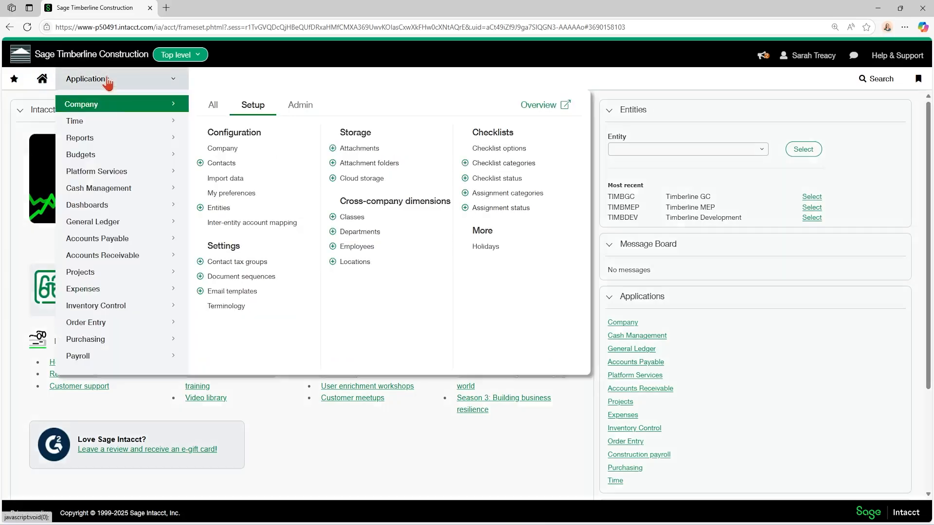
click(90, 342)
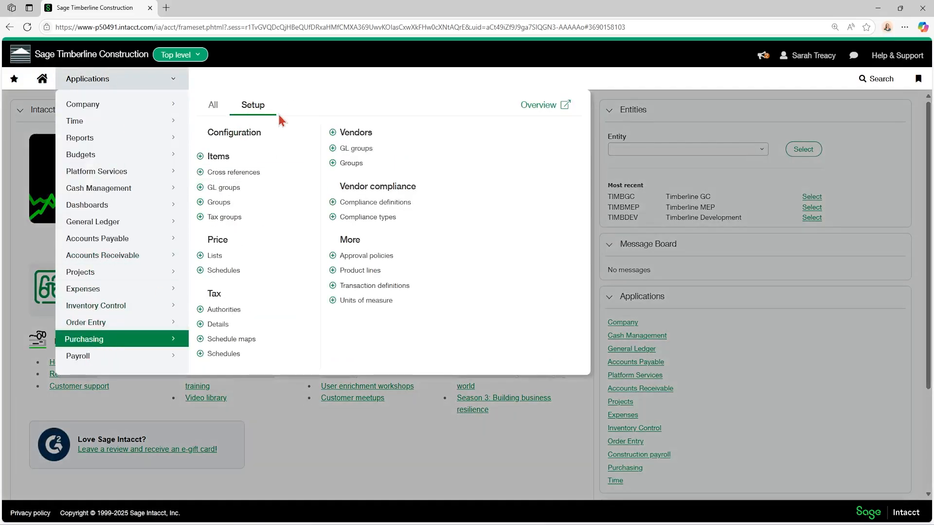
click(378, 291)
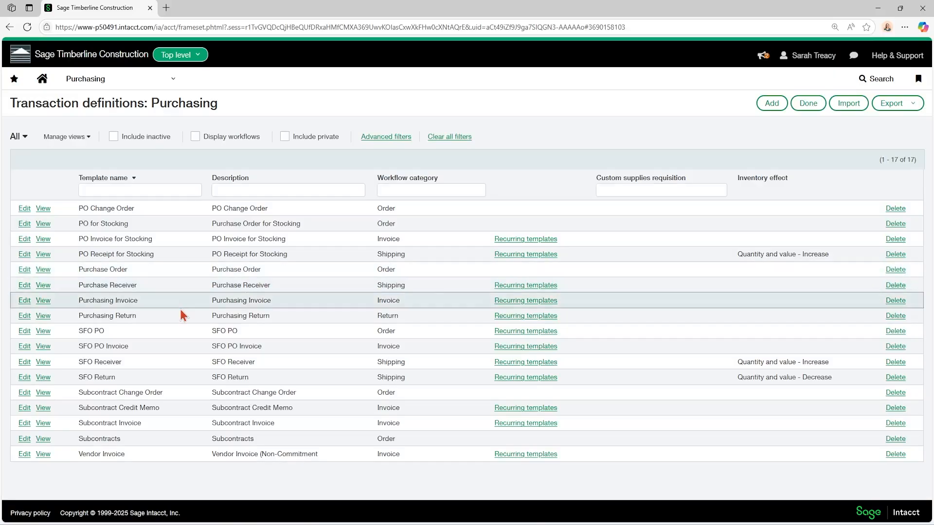
click(25, 424)
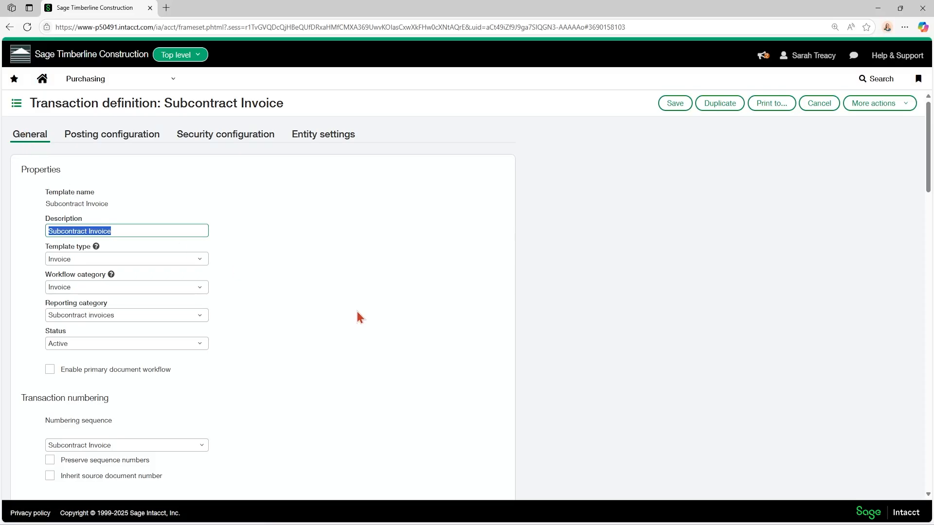
Check the available printed document templates in the Print section of the Subcontract Invoice definition
scroll(356, 314, down, 20)
scroll(357, 314, down, 4)
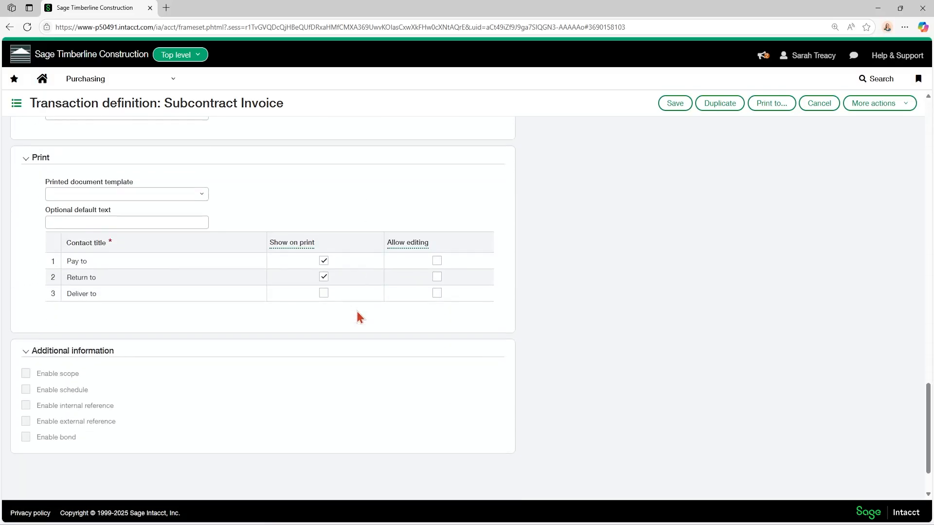
scroll(357, 314, up, 1)
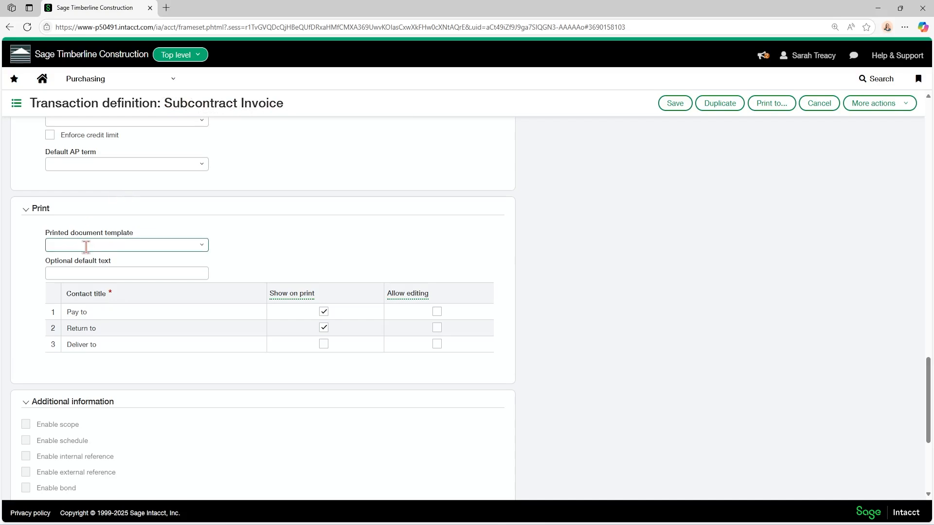
click(201, 246)
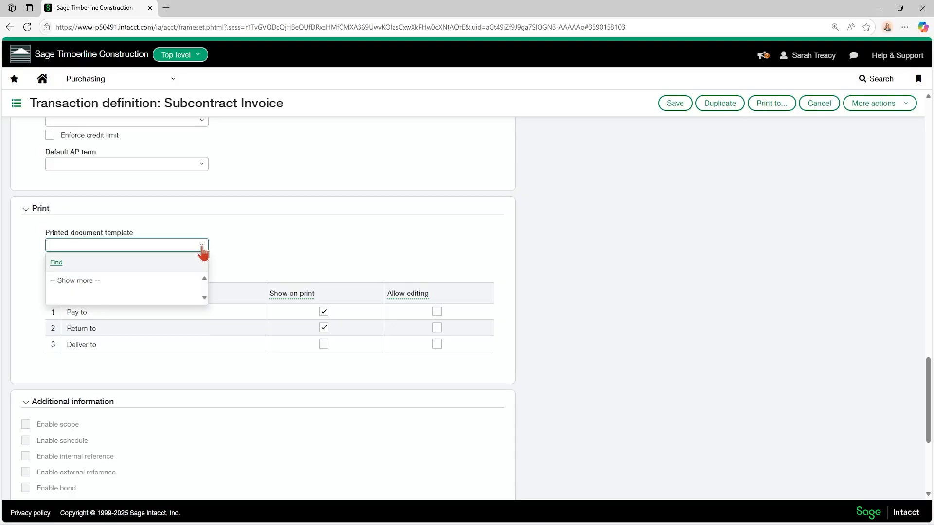
click(119, 85)
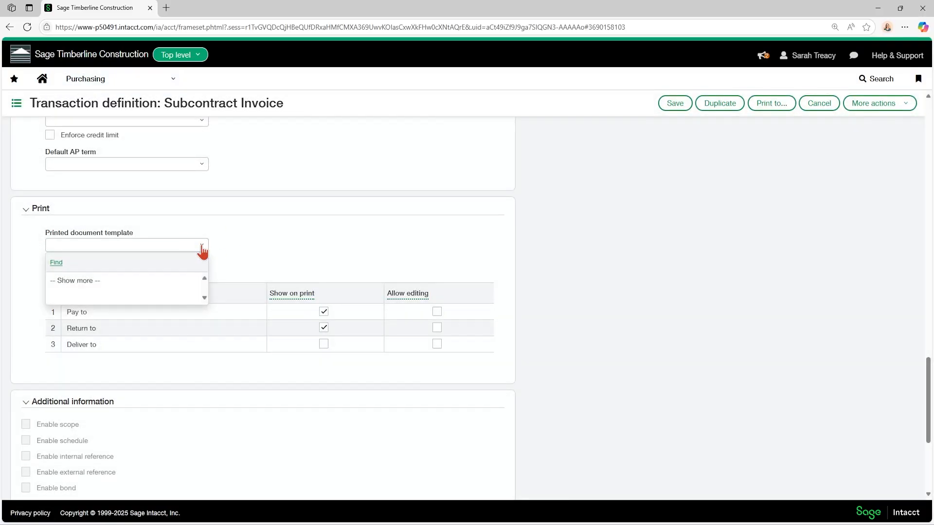
click(202, 248)
Start a new printed document template with Purchasing as the application and Invoice as the template type
mouse_move(94, 80)
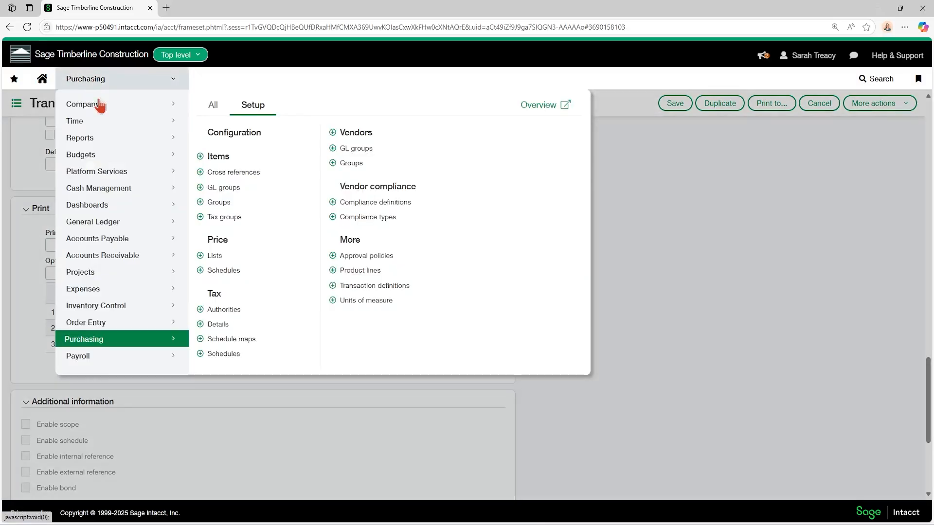
mouse_move(179, 177)
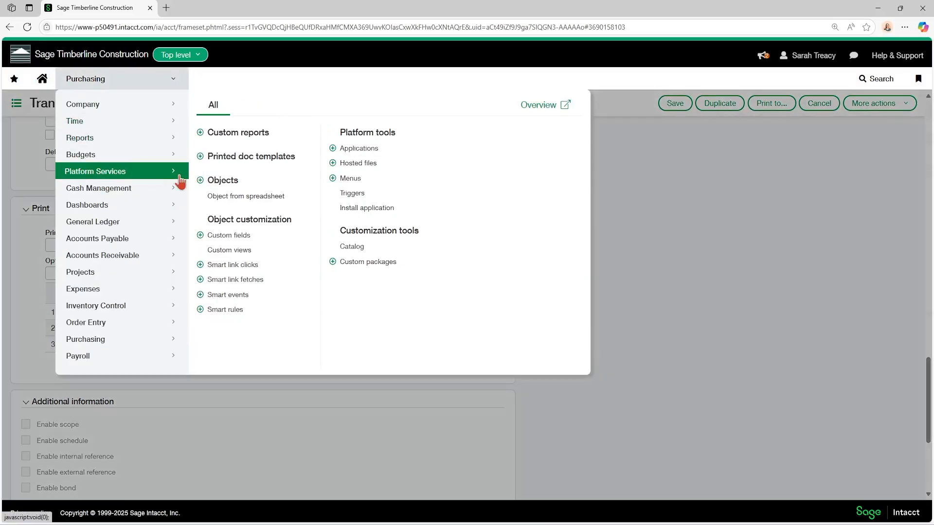
click(242, 160)
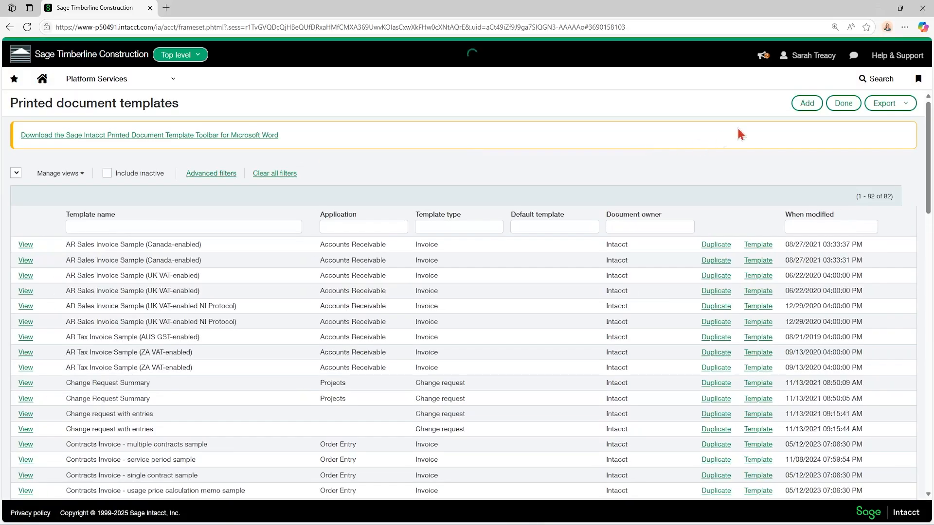
click(806, 105)
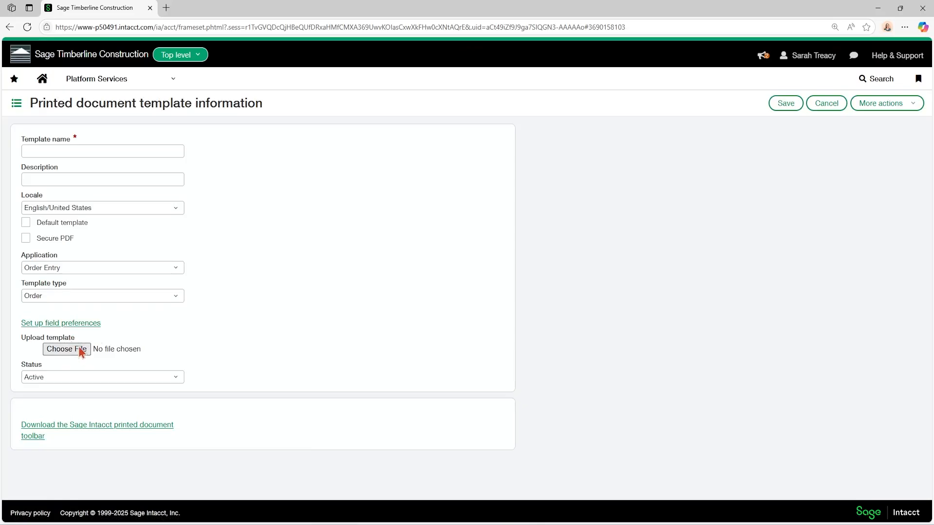
click(75, 269)
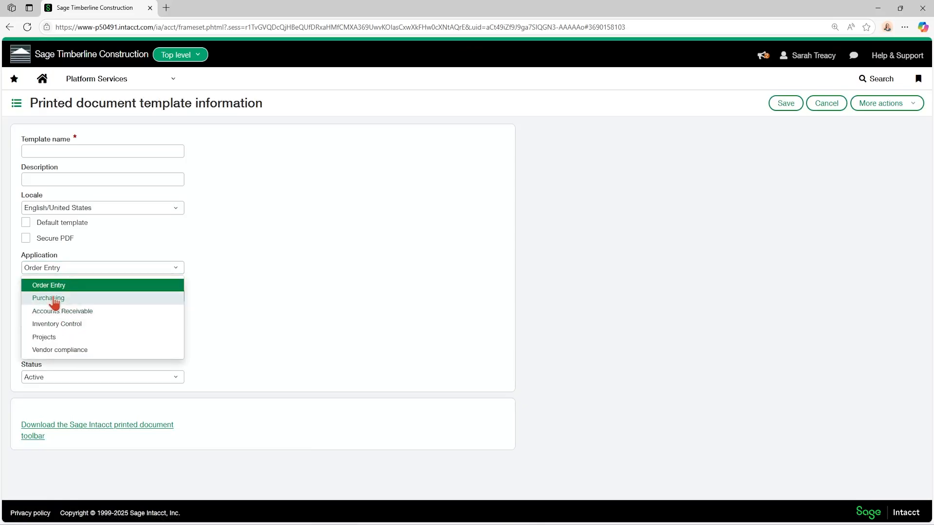
click(48, 298)
click(56, 298)
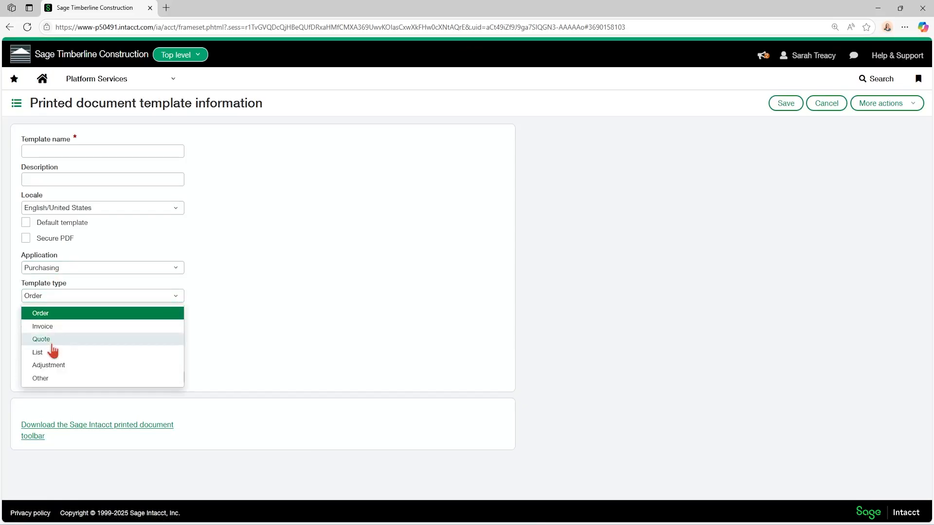
click(52, 329)
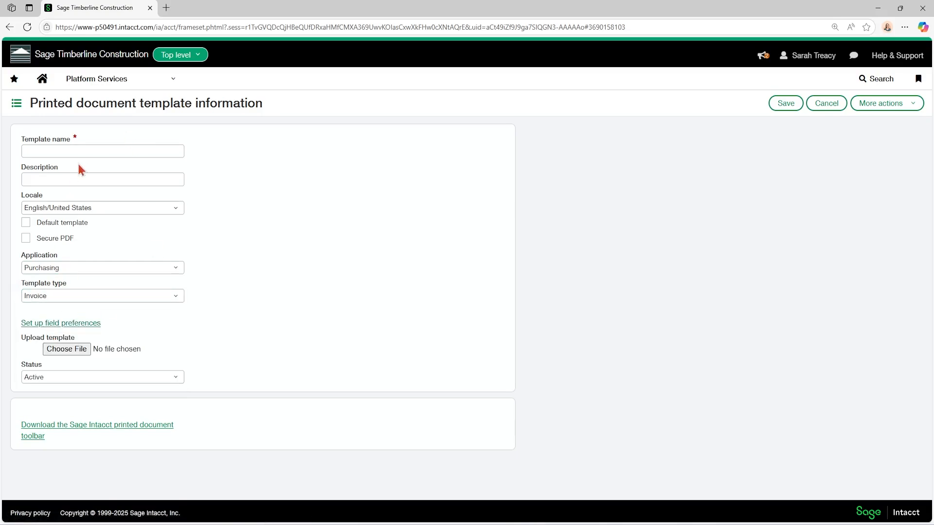
Reopen the Subcontract Invoice transaction definition for editing and list its printed document template options
click(130, 85)
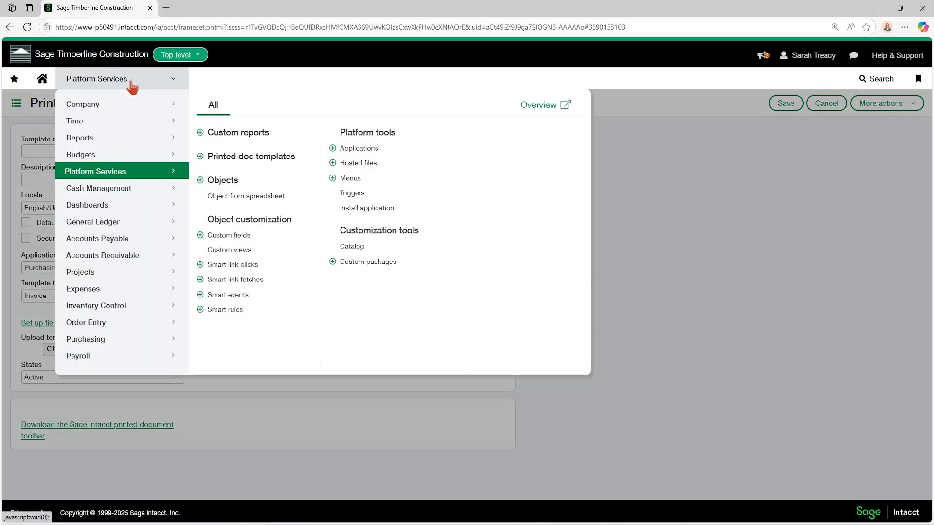
click(87, 339)
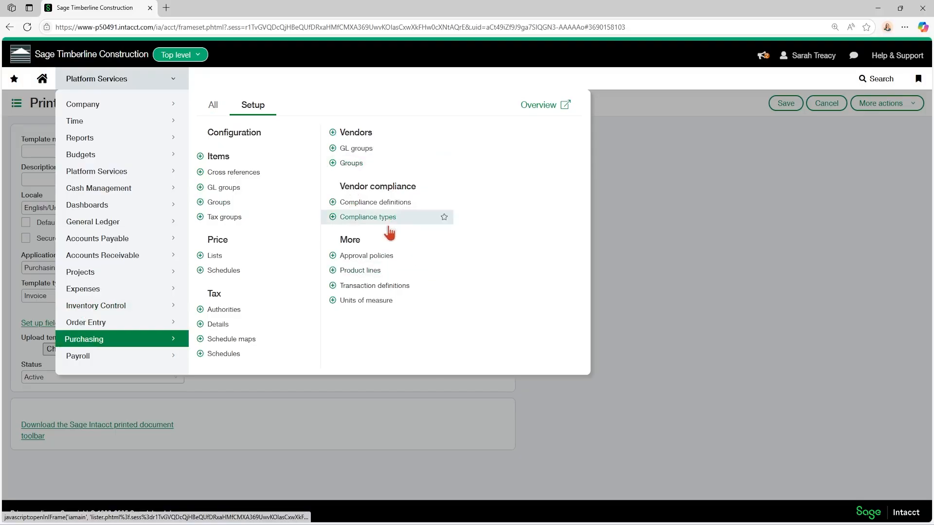
click(375, 286)
click(510, 83)
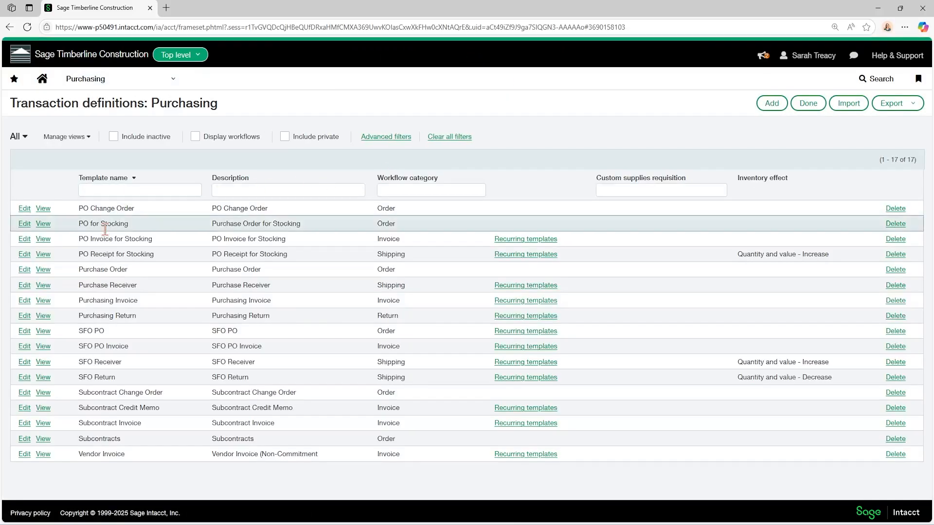
click(24, 424)
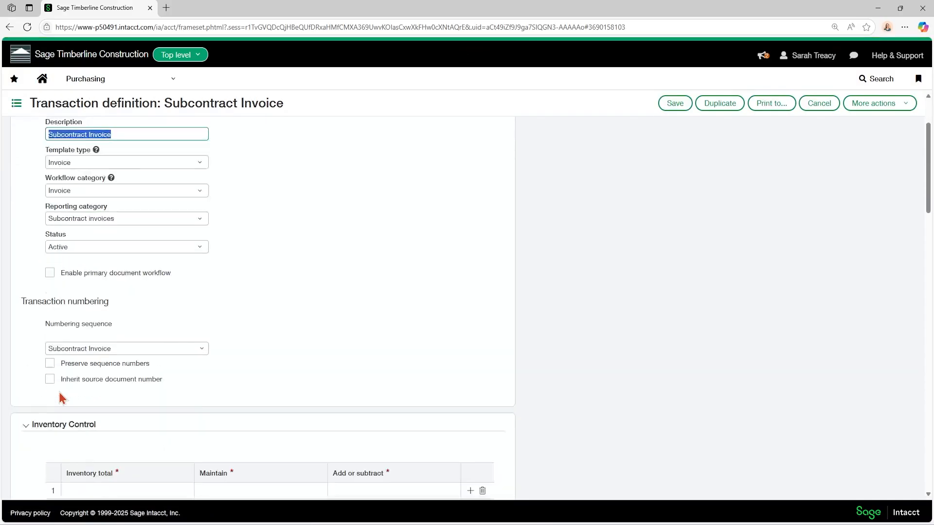
scroll(62, 384, down, 20)
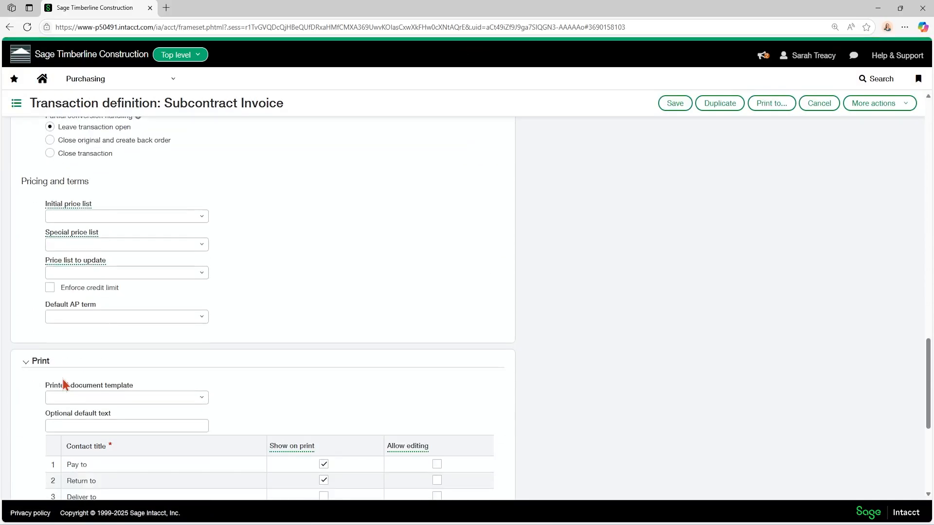
click(202, 398)
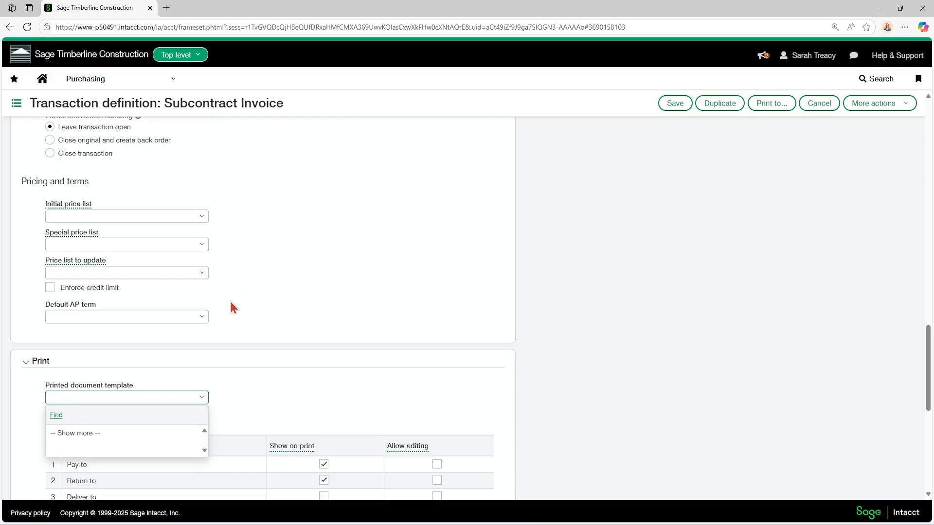
Add a row for the TIMBGC entity in the Subcontract Invoice definition's entity settings
scroll(230, 302, up, 15)
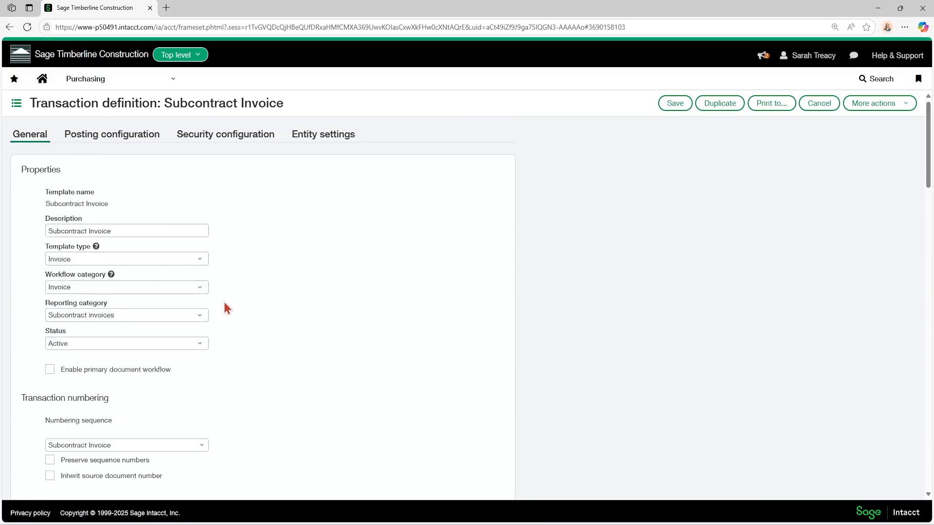
click(323, 136)
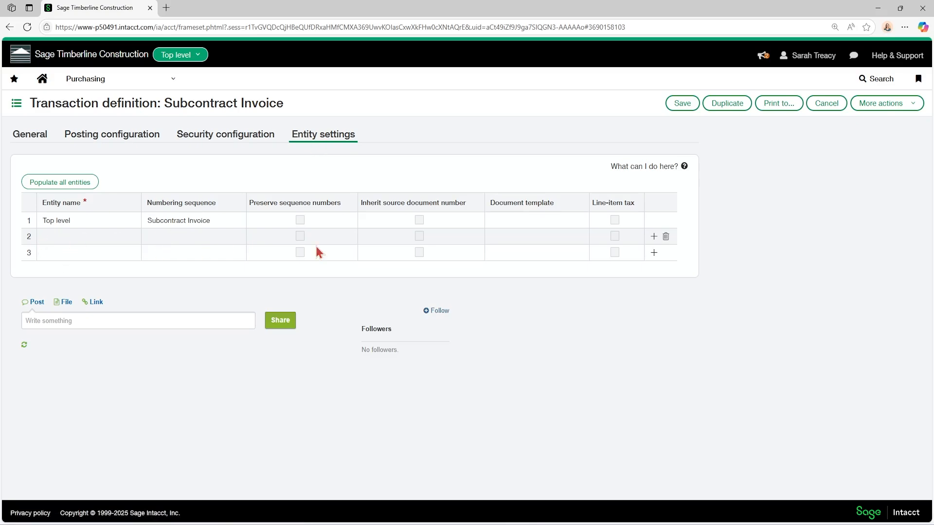
click(75, 237)
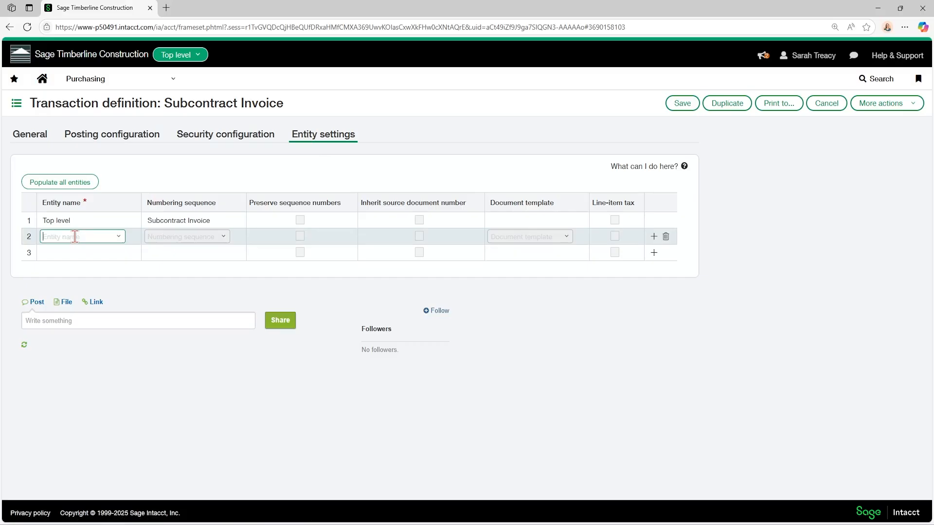
click(119, 239)
click(89, 317)
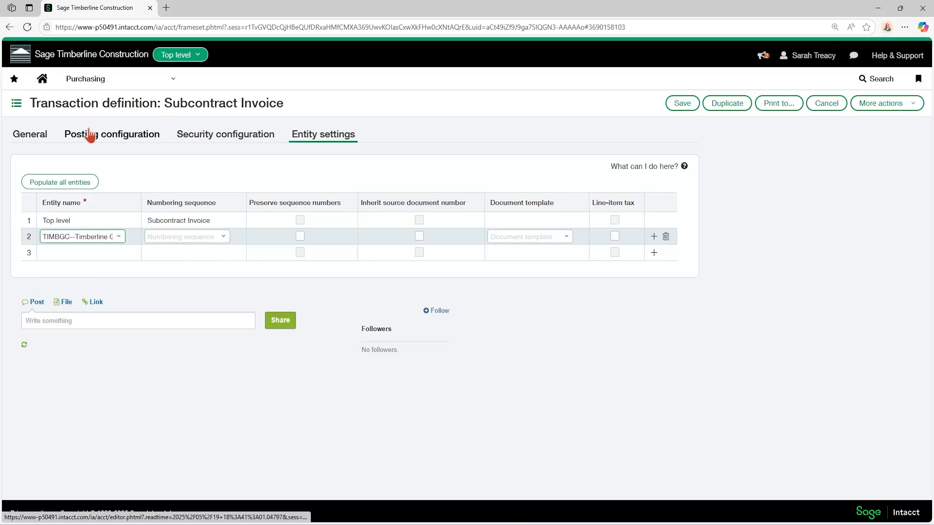
Revisit the printed document template field in the Print section of the definition's general settings
click(41, 139)
scroll(195, 316, down, 20)
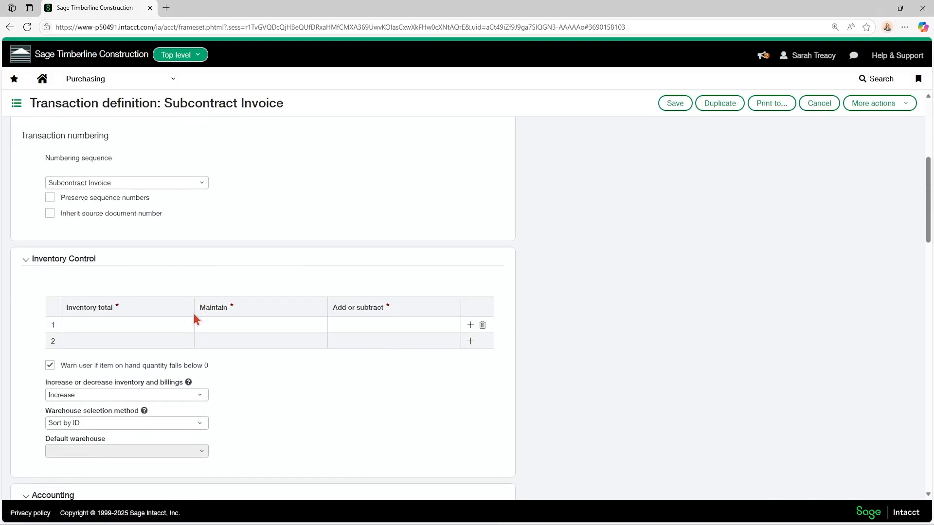
scroll(187, 388, down, 2)
scroll(96, 241, up, 1)
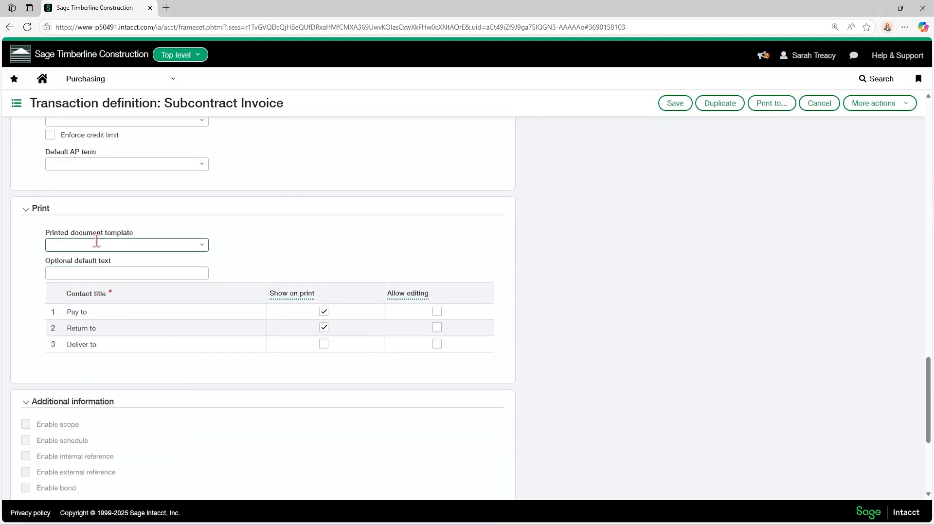
scroll(146, 277, up, 6)
scroll(162, 280, up, 15)
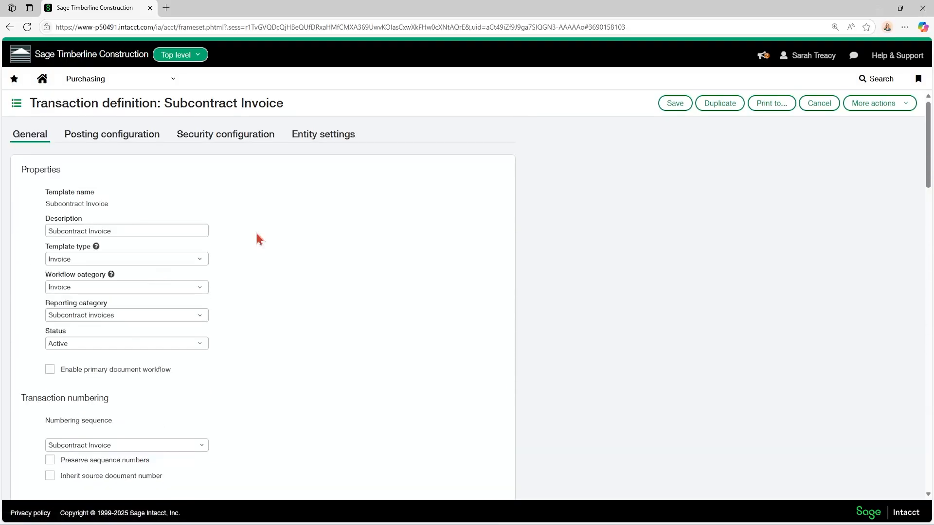
Remove the TIMBGC row from the entity settings and return to the definition's general settings
click(334, 140)
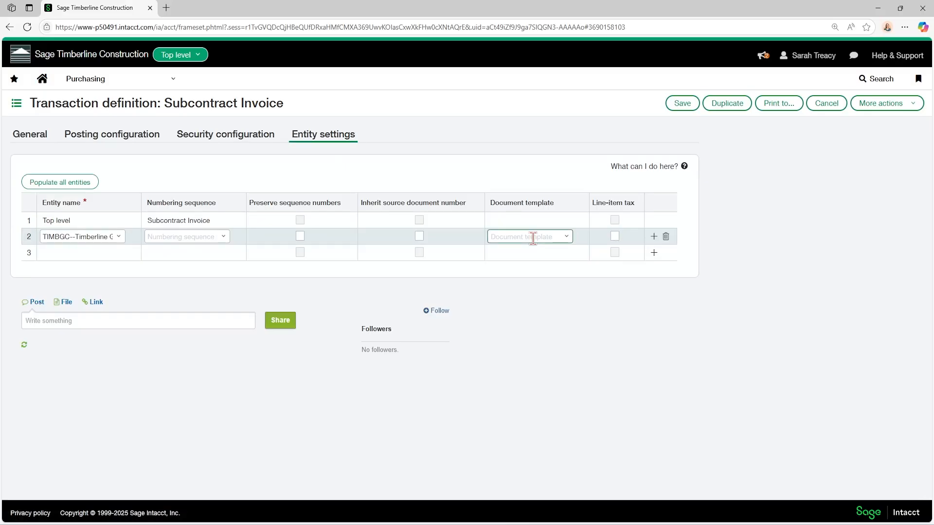
click(665, 239)
click(35, 135)
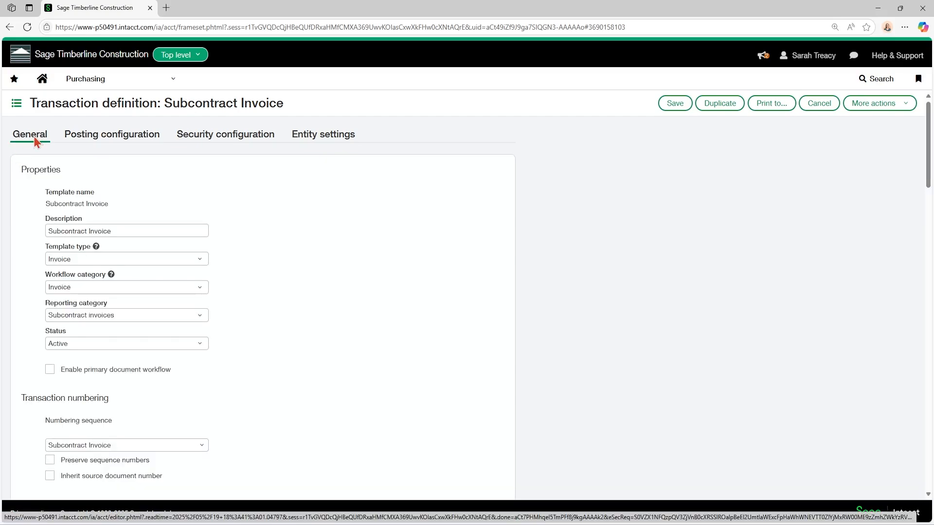
Show the Subcontract Invoice definition's posting configuration and duplicate its browser tab
click(124, 142)
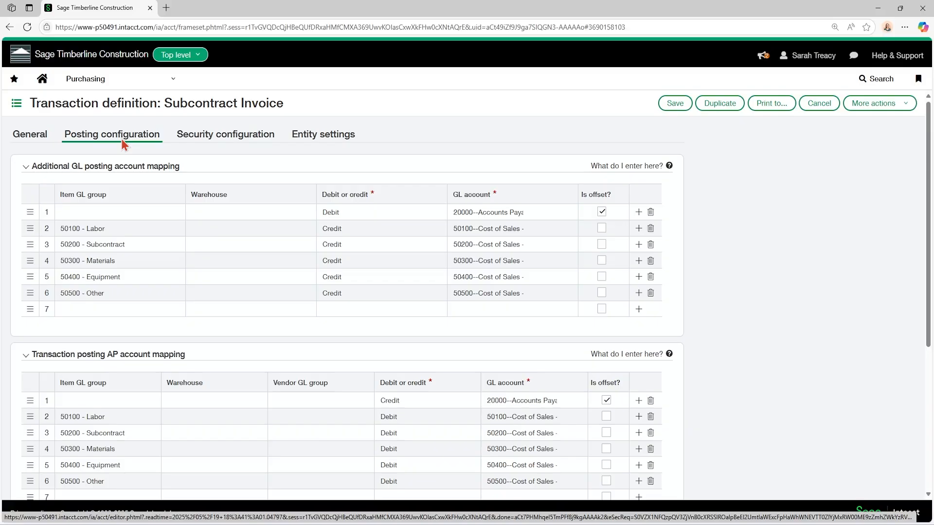
right_click(118, 9)
click(146, 64)
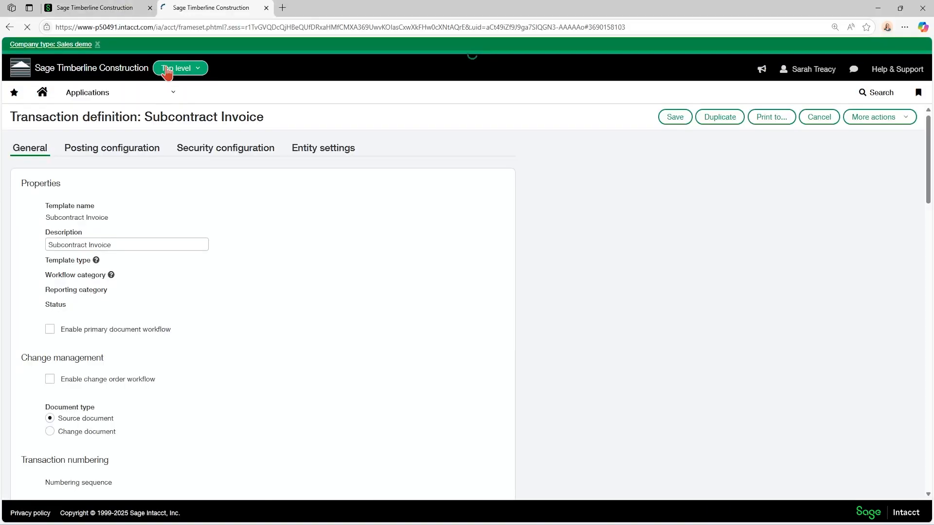
Start a new Subcontract Invoice transaction from Purchasing in the duplicated browser tab
click(64, 97)
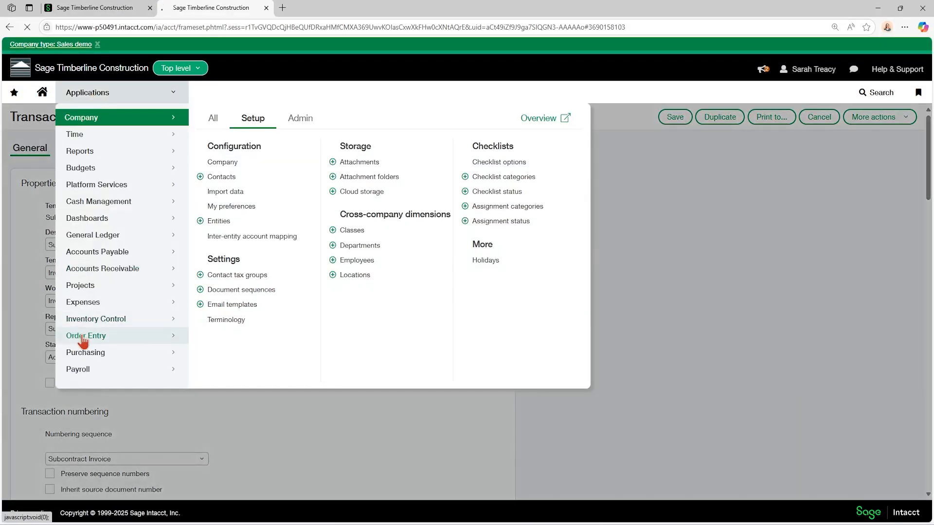
click(146, 352)
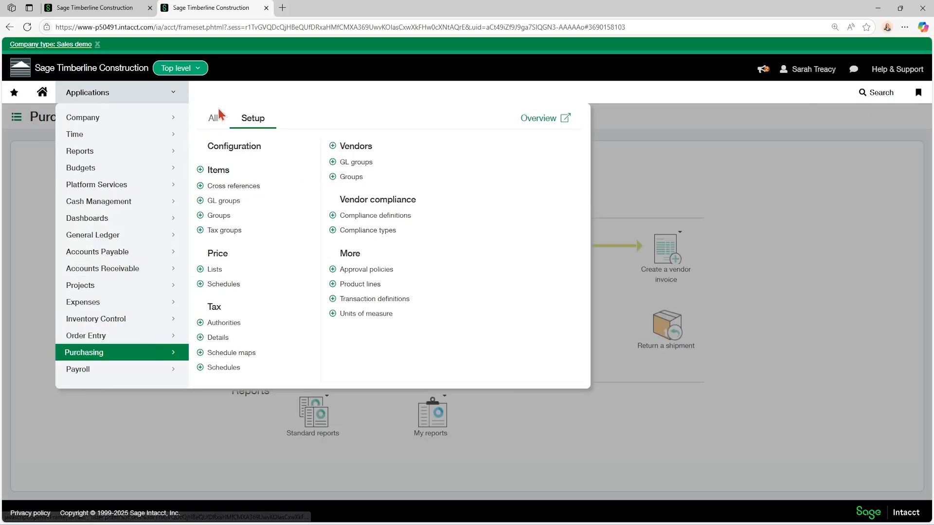
click(213, 118)
click(225, 242)
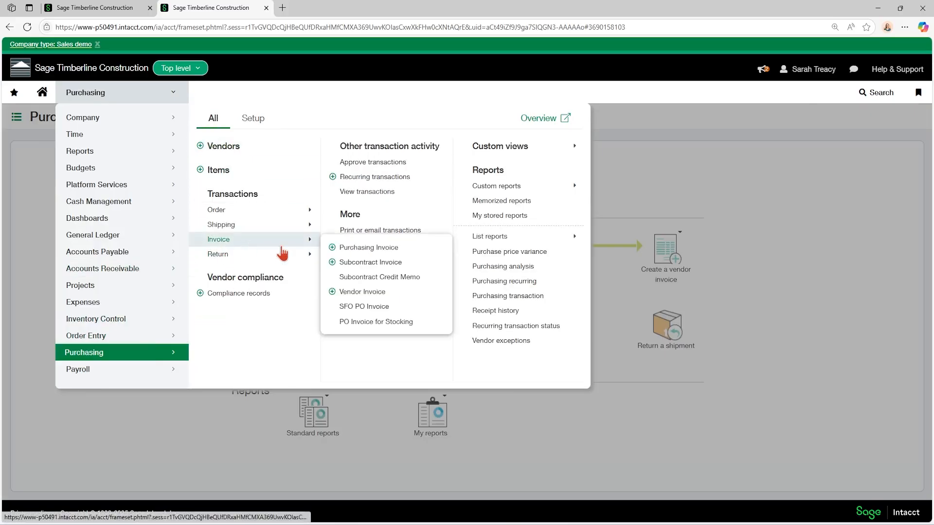
click(330, 262)
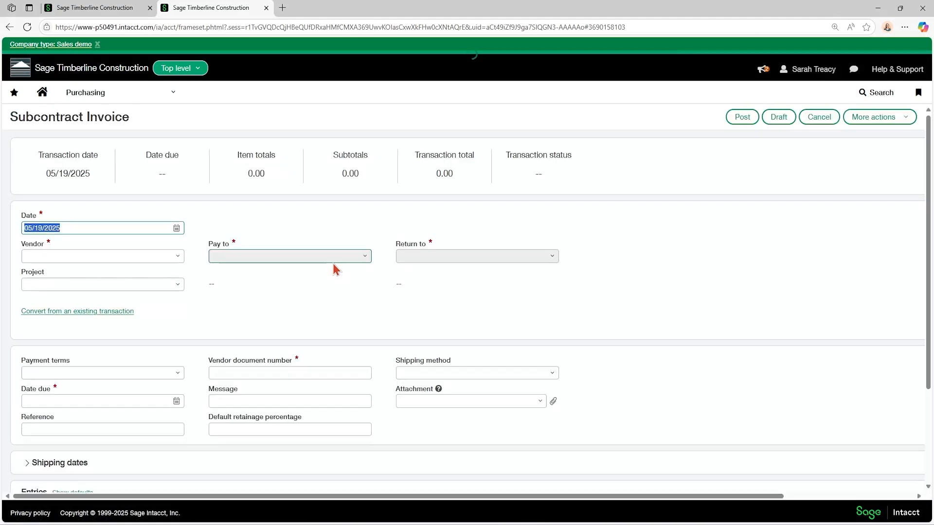
Expand the details of the invoice's first entry line and examine its item, shipping date and dimension fields
scroll(331, 263, down, 3)
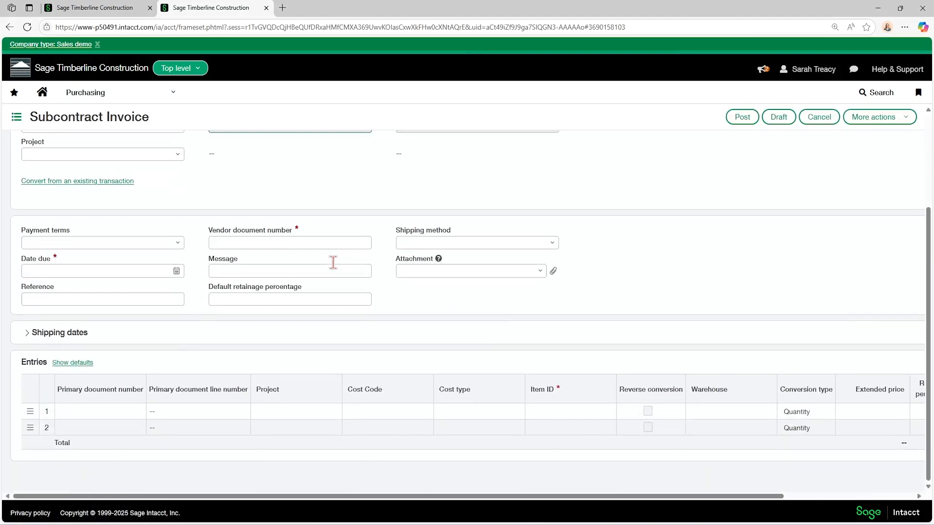
click(294, 411)
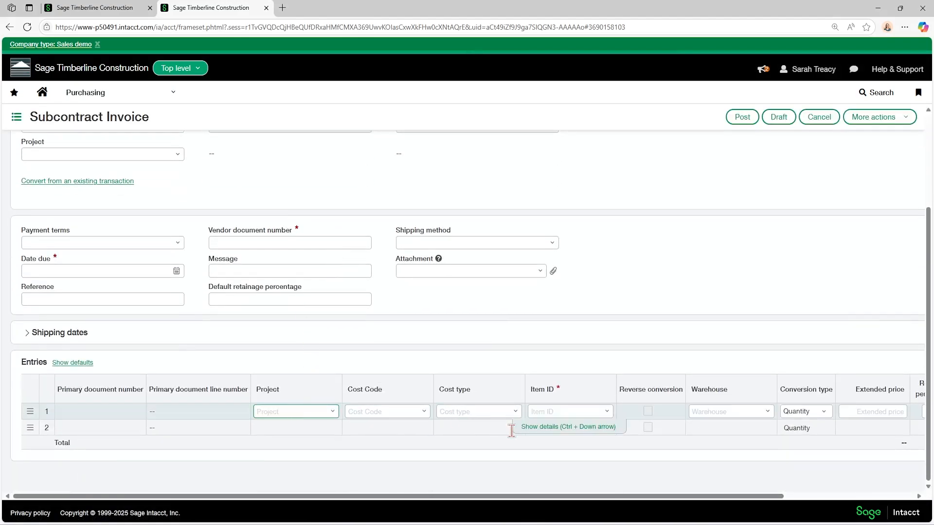
click(546, 436)
scroll(549, 438, down, 6)
scroll(557, 379, down, 2)
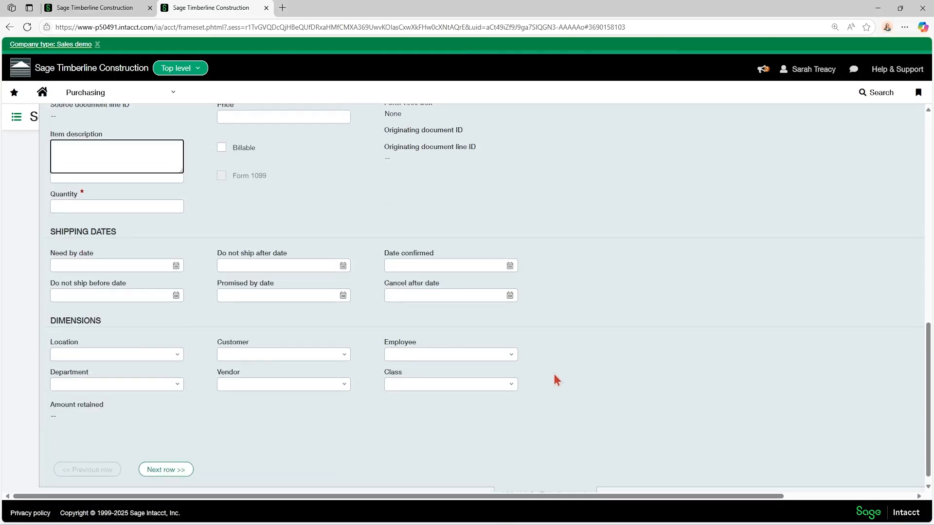
click(613, 309)
scroll(613, 309, up, 5)
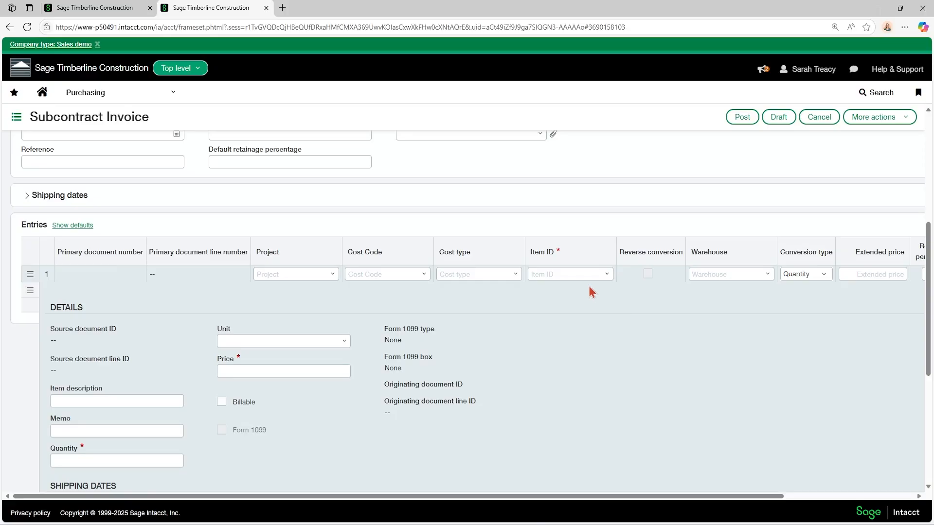
Leave the new invoice and open the Items list from the Purchasing setup
click(97, 103)
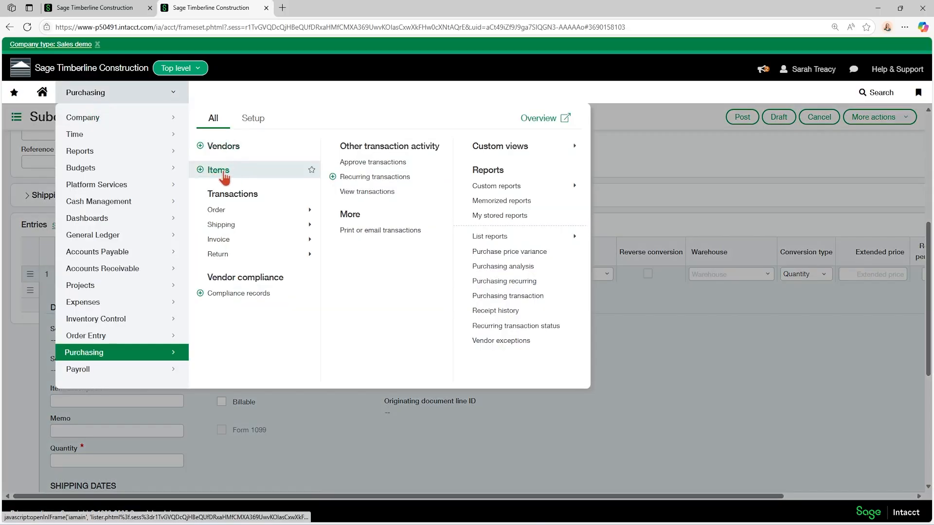
click(261, 122)
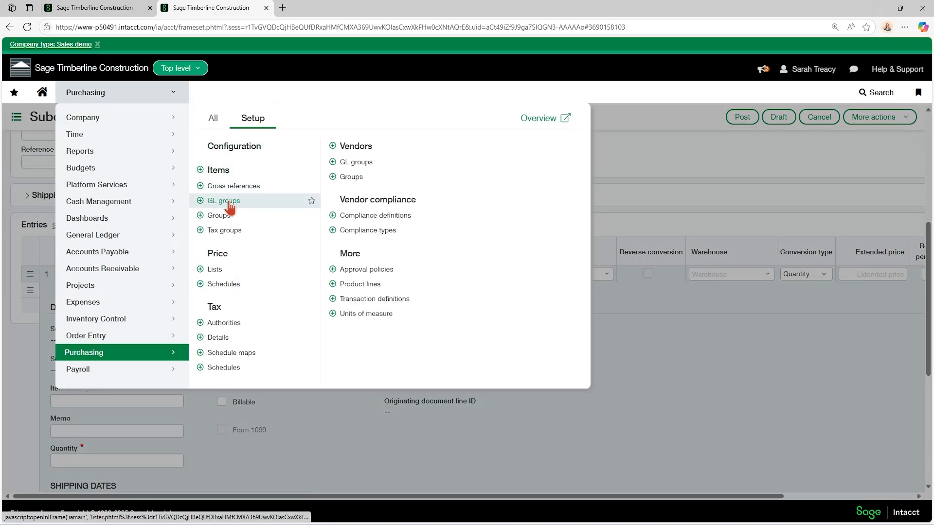
click(222, 172)
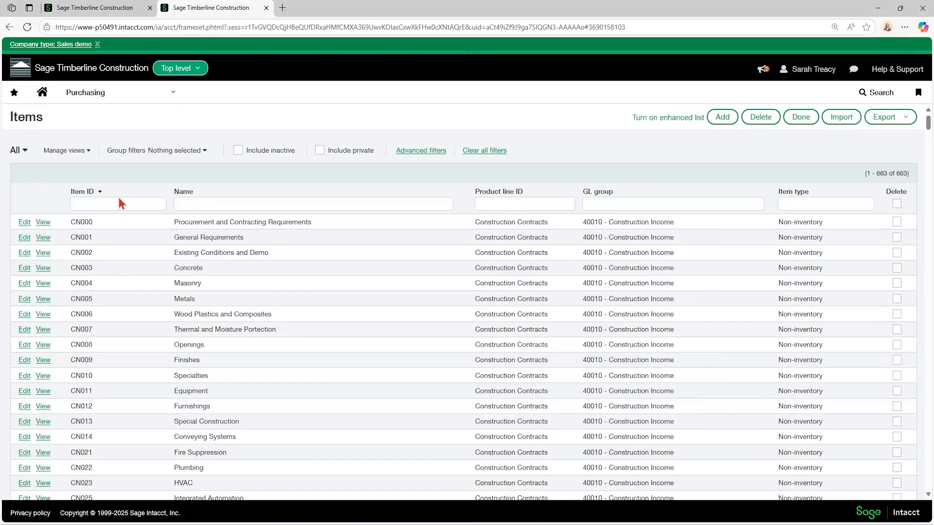
Filter the items by the name "mat" and open the Materials item to check its GL group
click(197, 206)
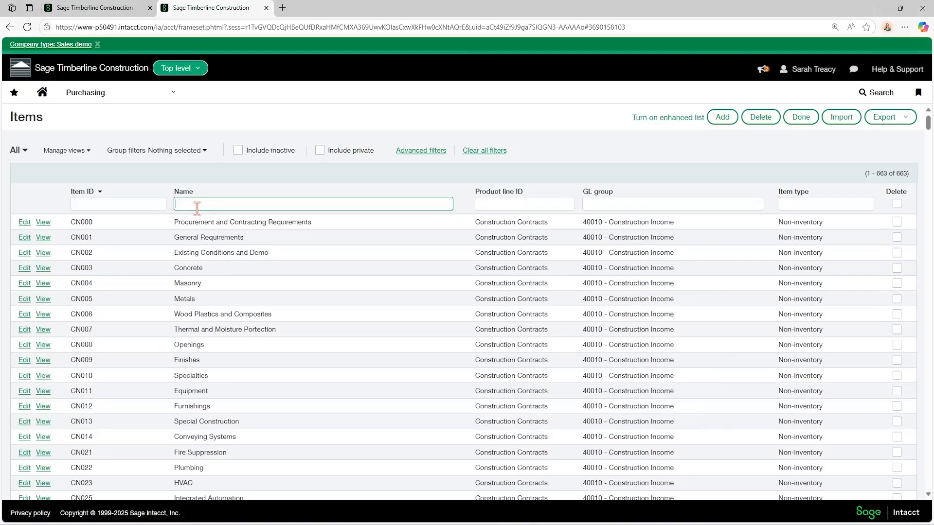
text(mar)
key(Return)
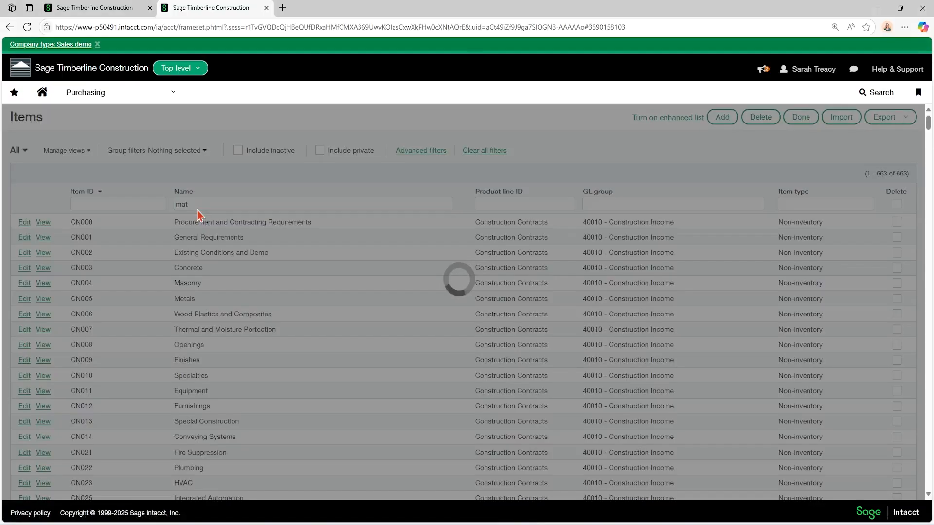
click(26, 224)
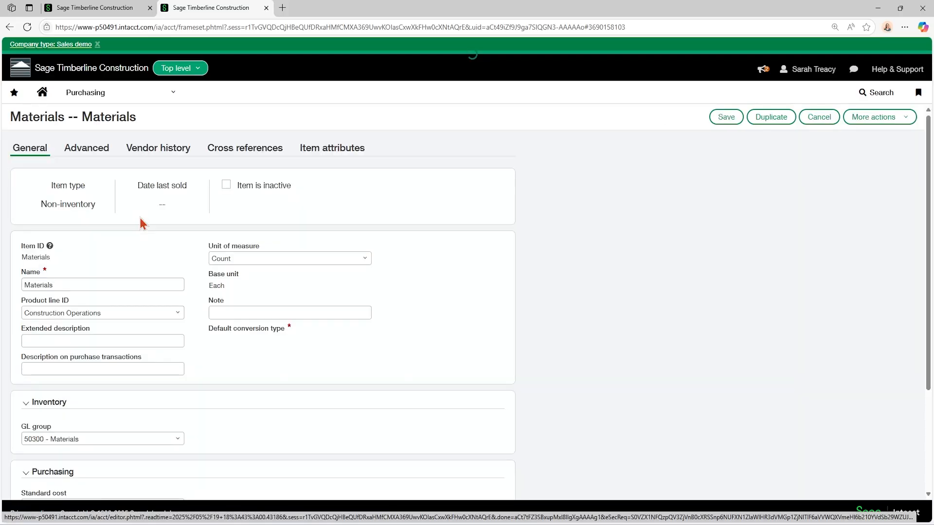
scroll(126, 302, down, 1)
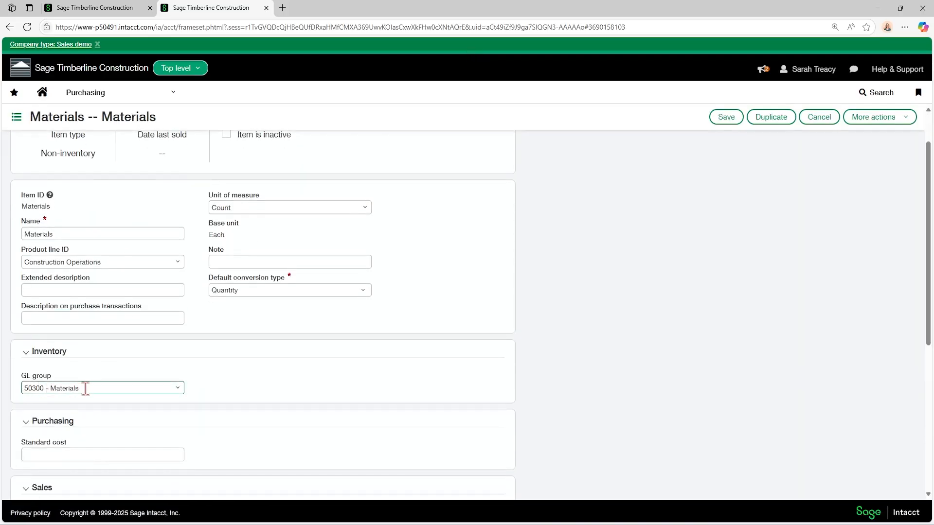
Return to the Subcontract Invoice definition and examine the edit and delete policy options in its security configuration
click(83, 10)
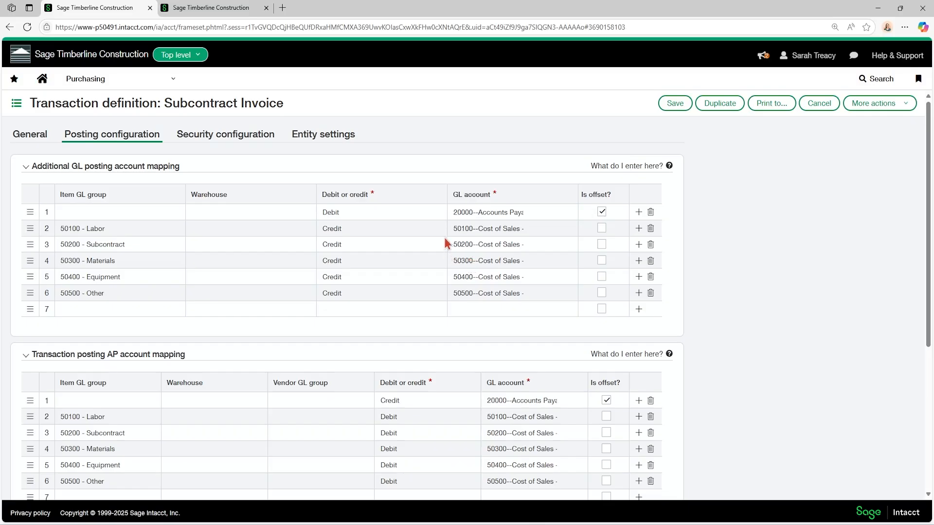
click(217, 139)
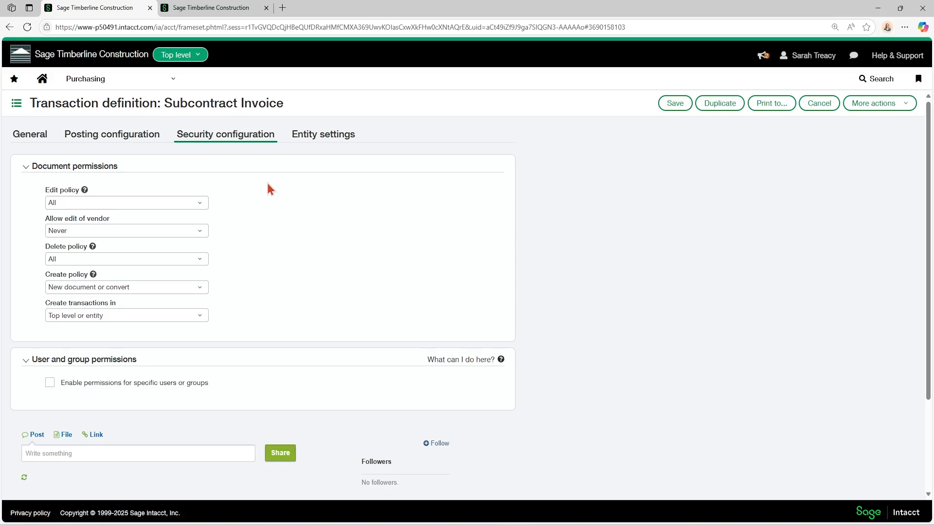
click(199, 204)
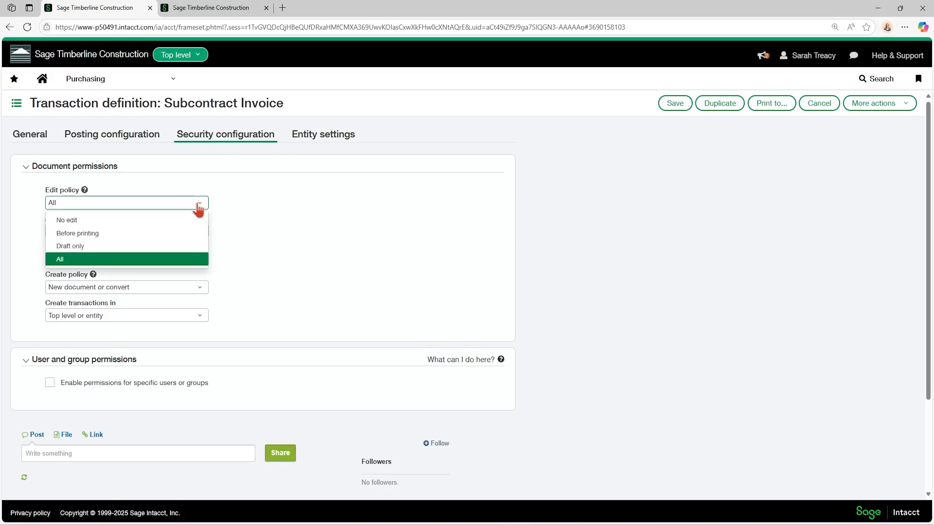
click(269, 212)
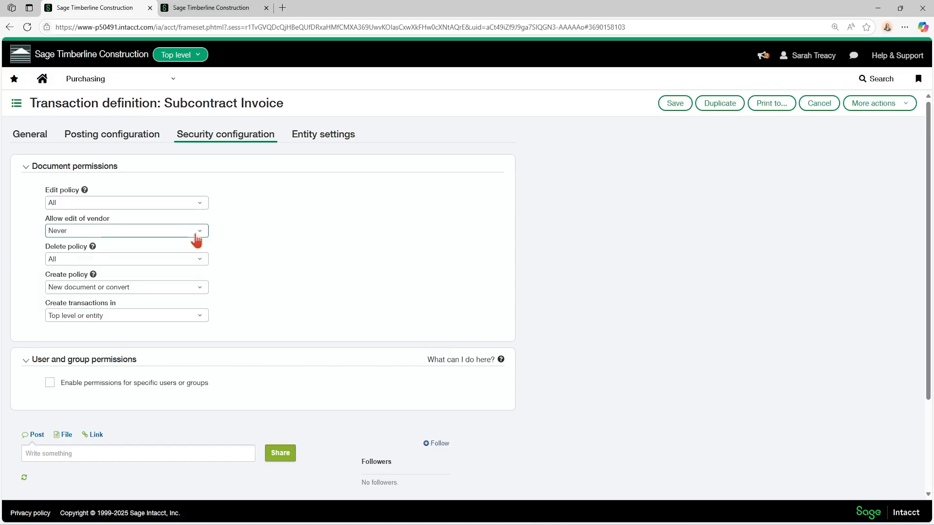
click(184, 263)
click(299, 253)
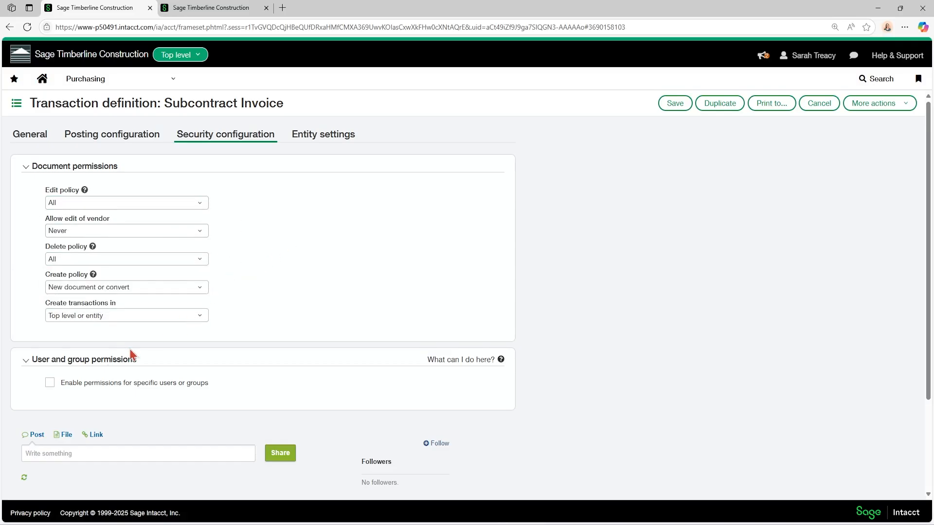
Enable permissions for specific users or groups on the Subcontract Invoice definition and review the group and user access settings
click(50, 383)
scroll(51, 384, down, 1)
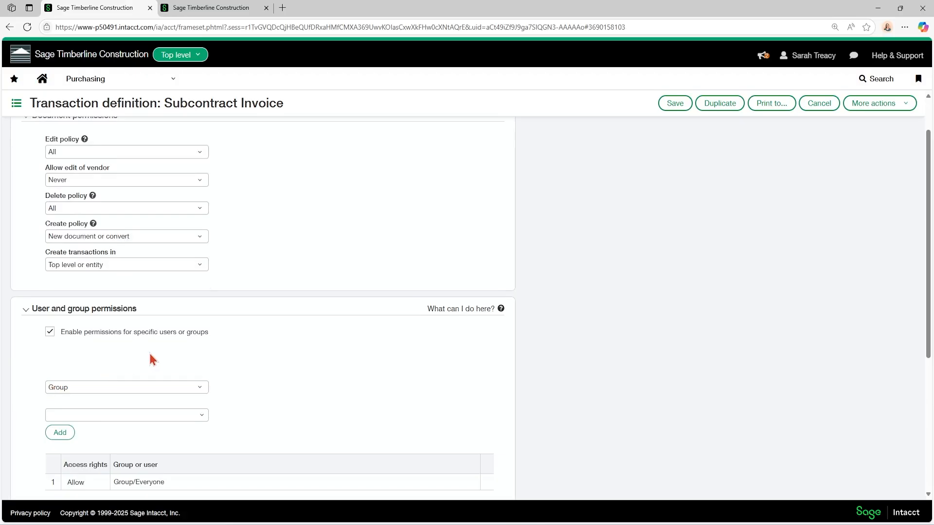
scroll(265, 302, down, 2)
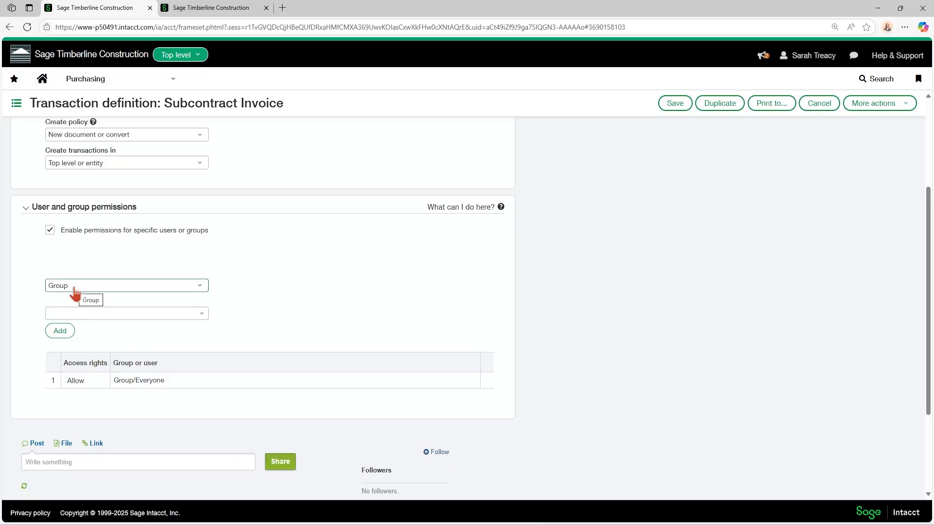
List the document permission options for the level at which transactions are created
scroll(74, 292, up, 3)
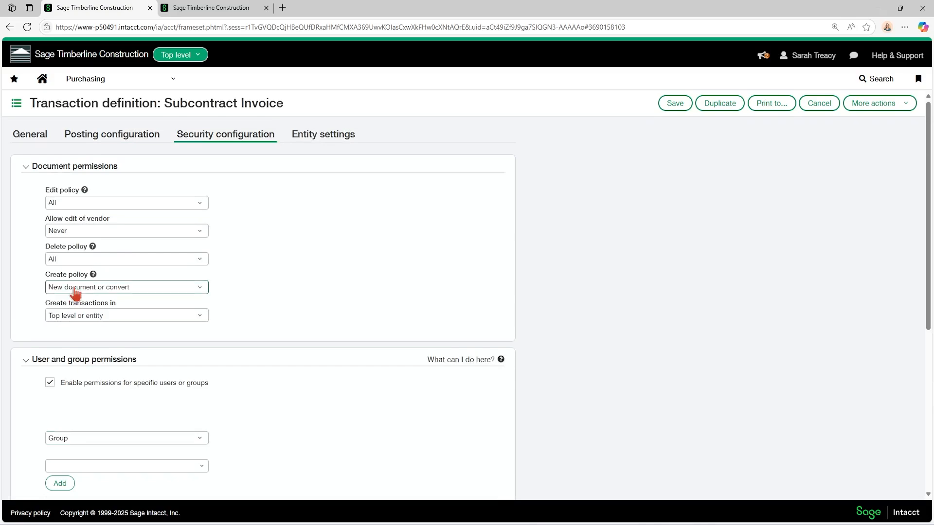
click(79, 317)
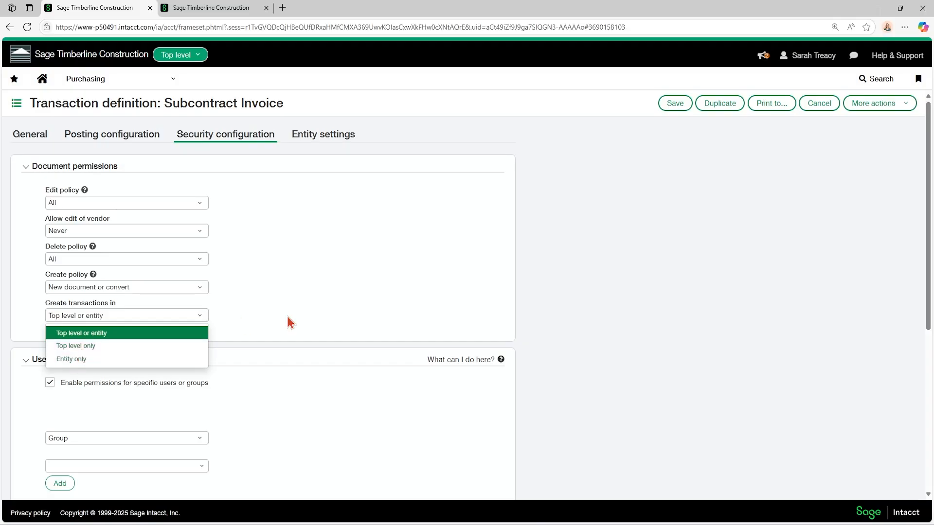
Review the create policy options of the Subcontract Invoice definition and leave the definition without saving
click(82, 311)
click(69, 290)
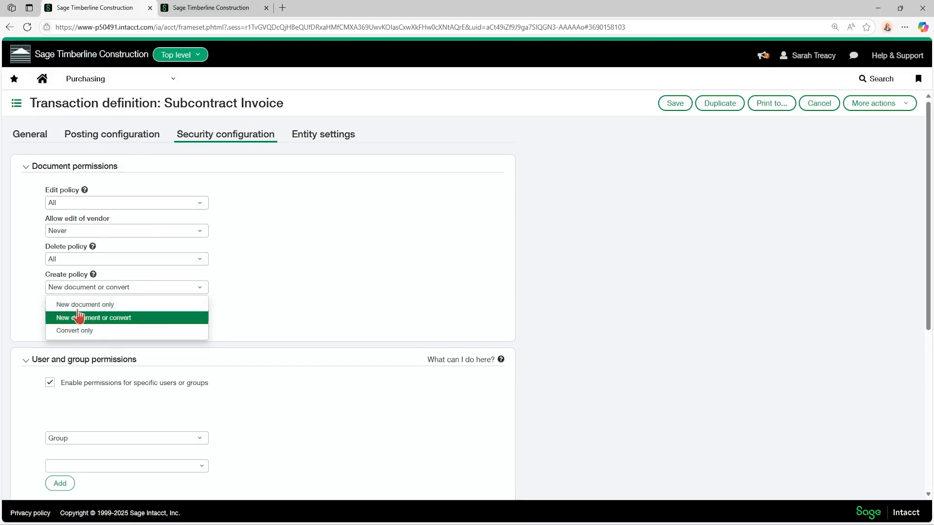
click(251, 240)
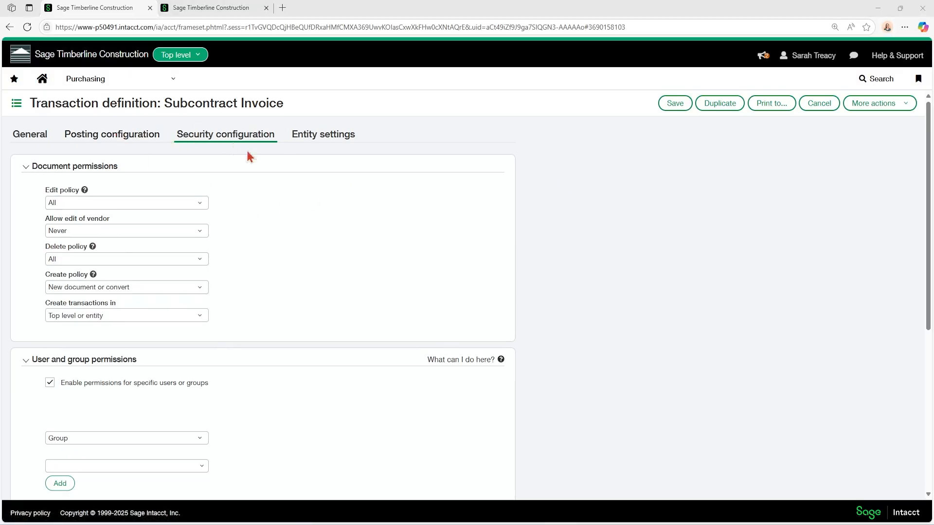
click(832, 104)
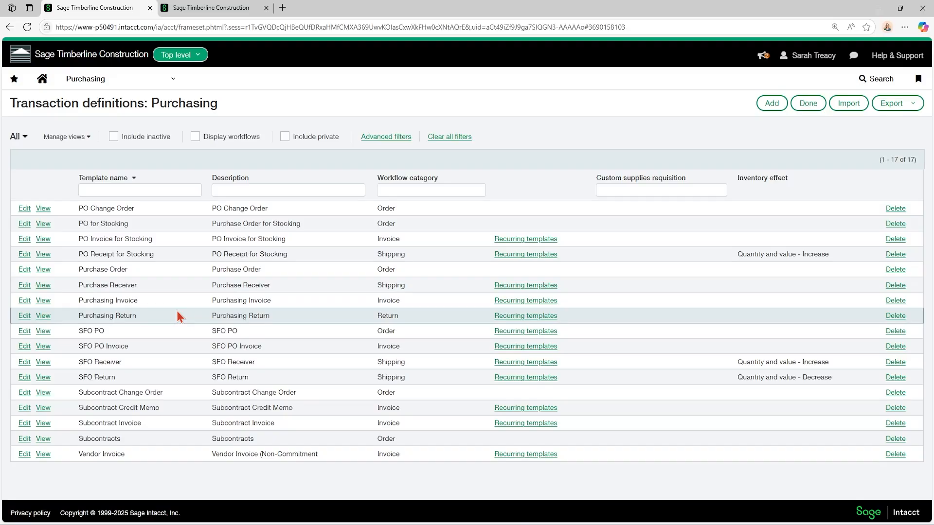
Display the workflows in the Purchasing transaction definitions list and look over the available Purchasing transaction categories
click(195, 137)
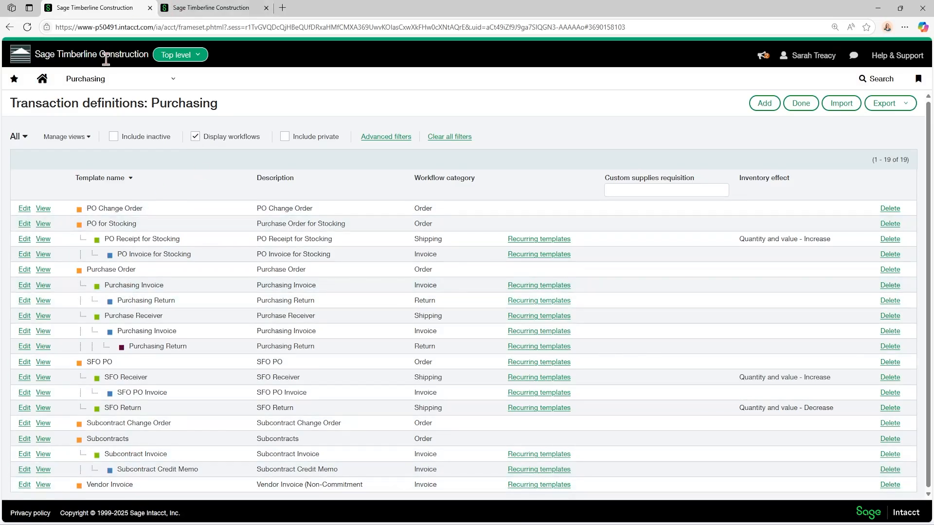
click(101, 78)
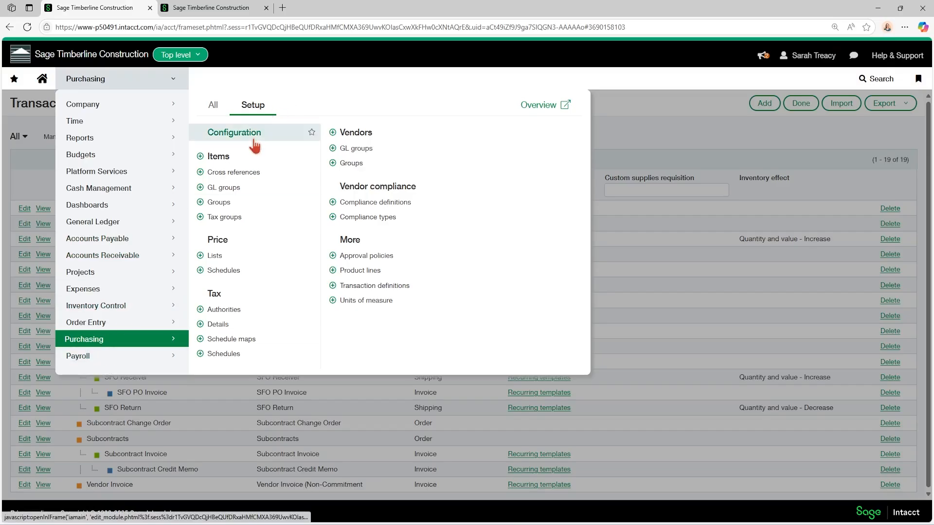
click(214, 110)
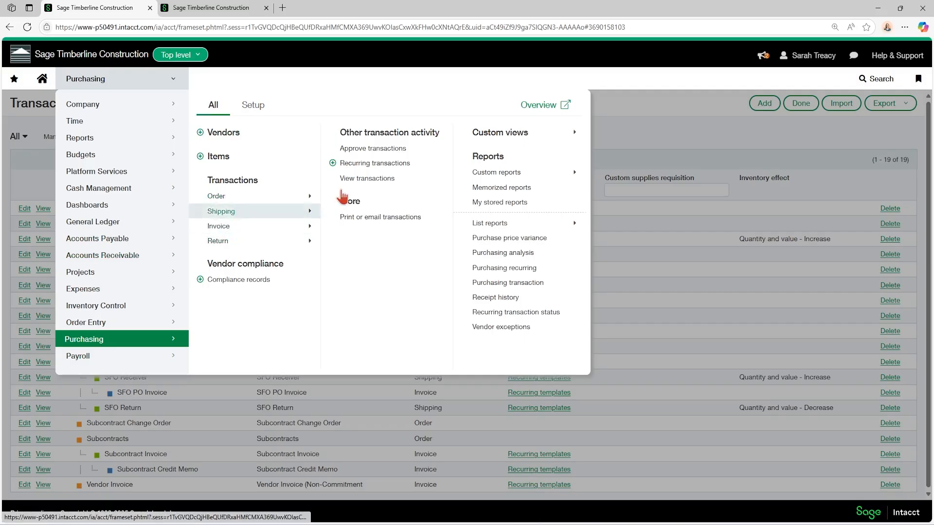
click(653, 129)
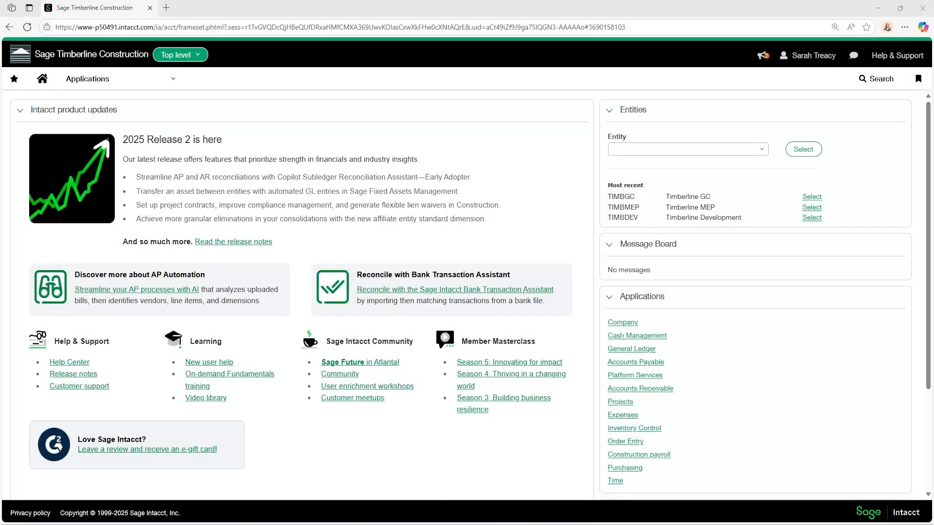
Switch to the Timberline GC entity, start a new Subcontracts order in Purchasing and dismiss the company type banner
click(186, 57)
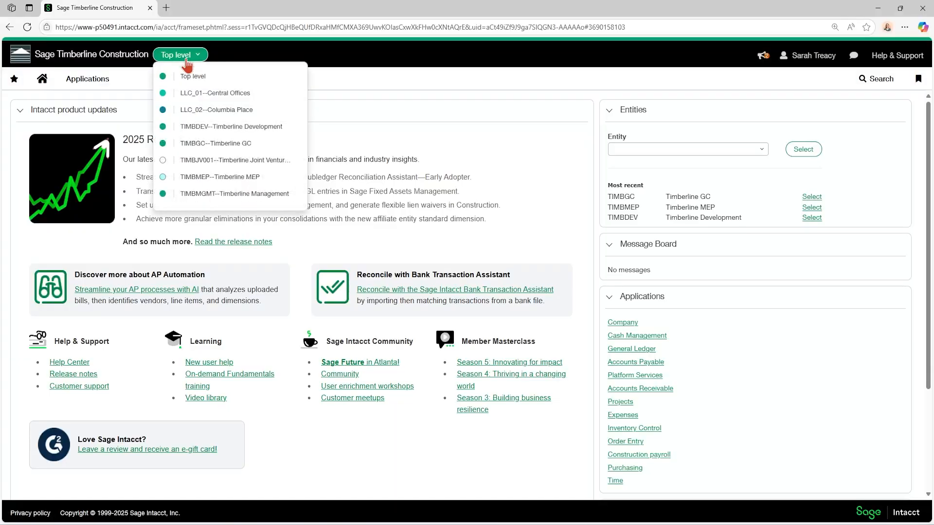
click(216, 144)
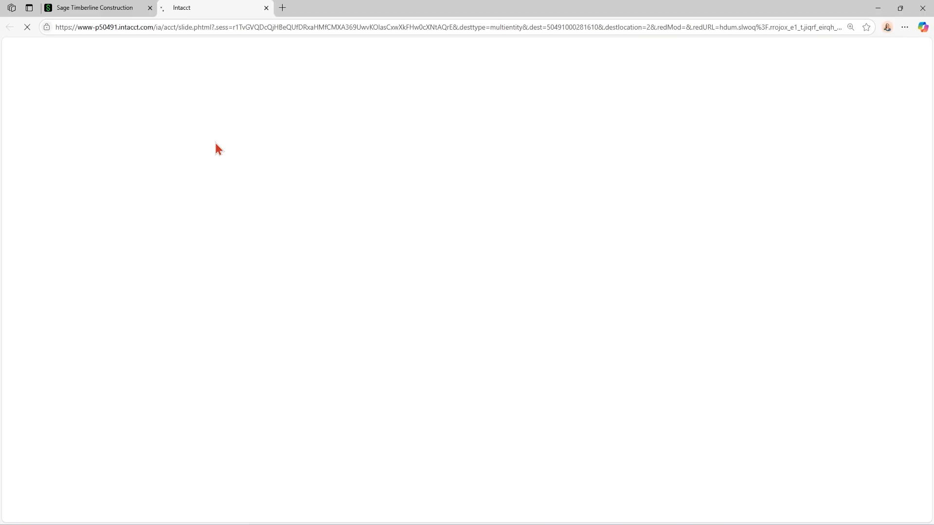
click(104, 99)
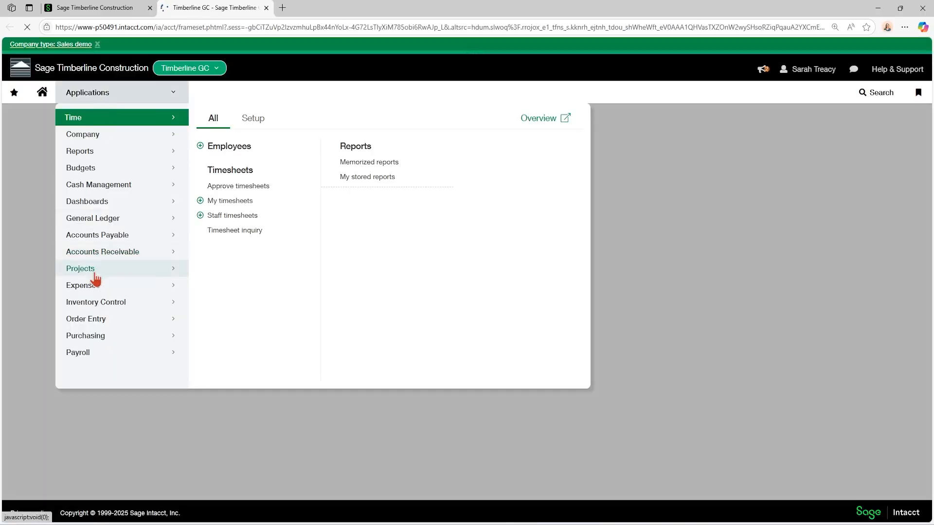
mouse_move(84, 340)
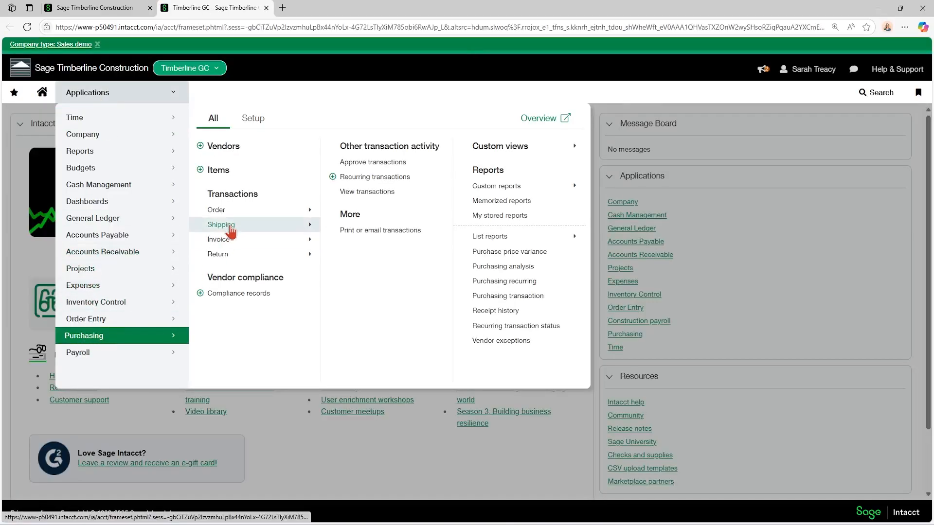
click(233, 210)
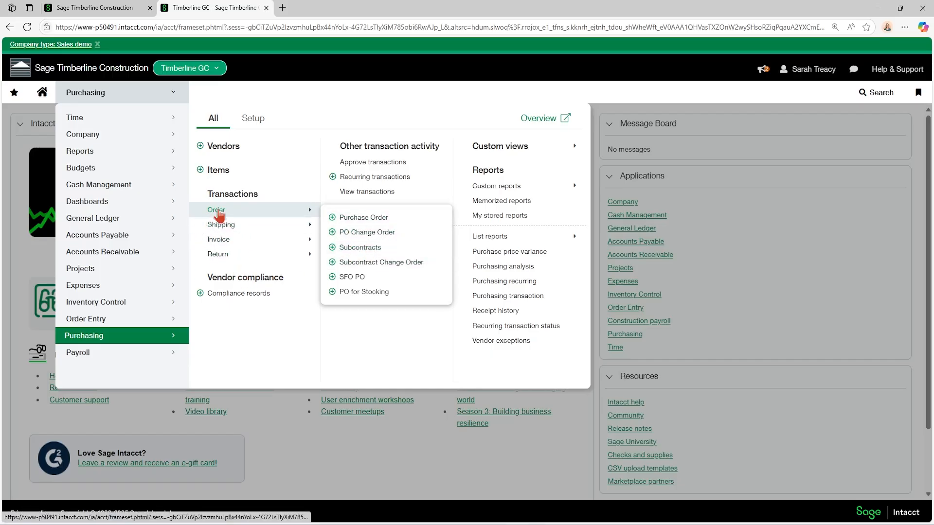
click(332, 247)
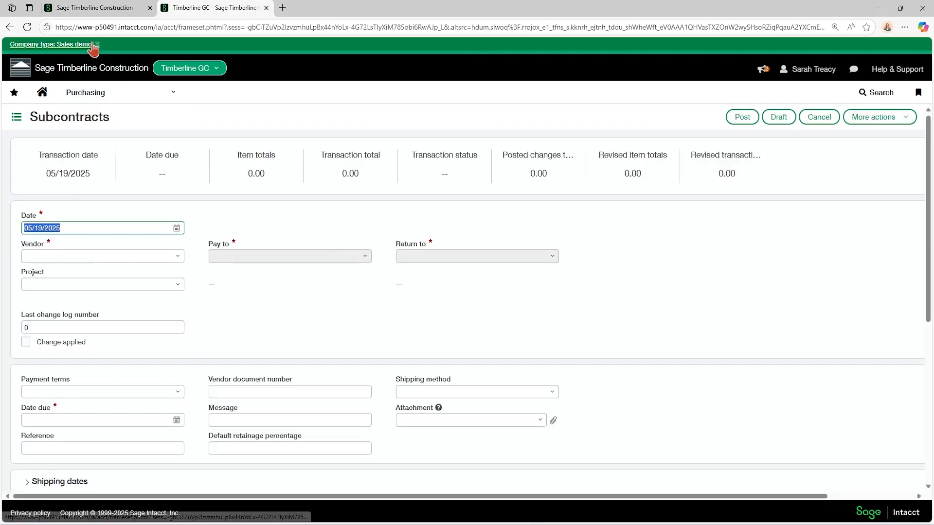
click(97, 44)
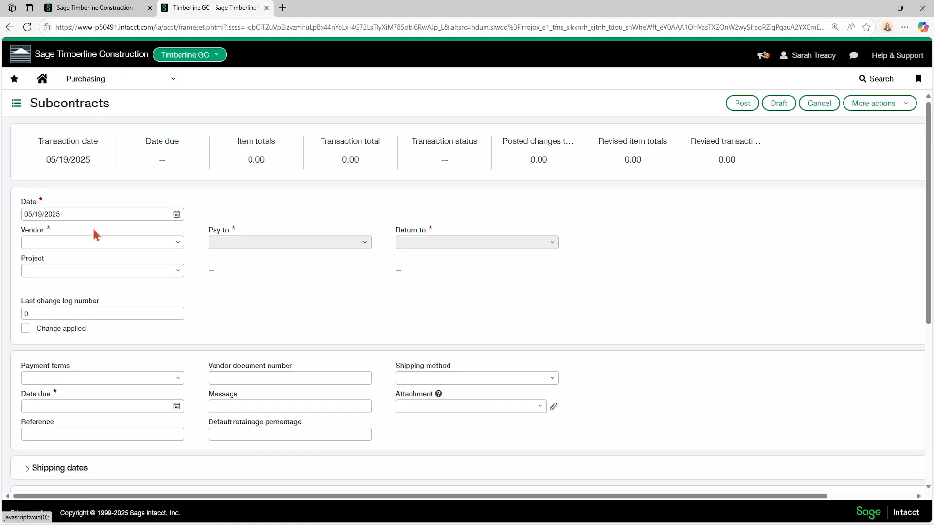
Set the subcontract's vendor to Ace Drywall and its project to 22-006--The Sugar Shoppe
click(90, 244)
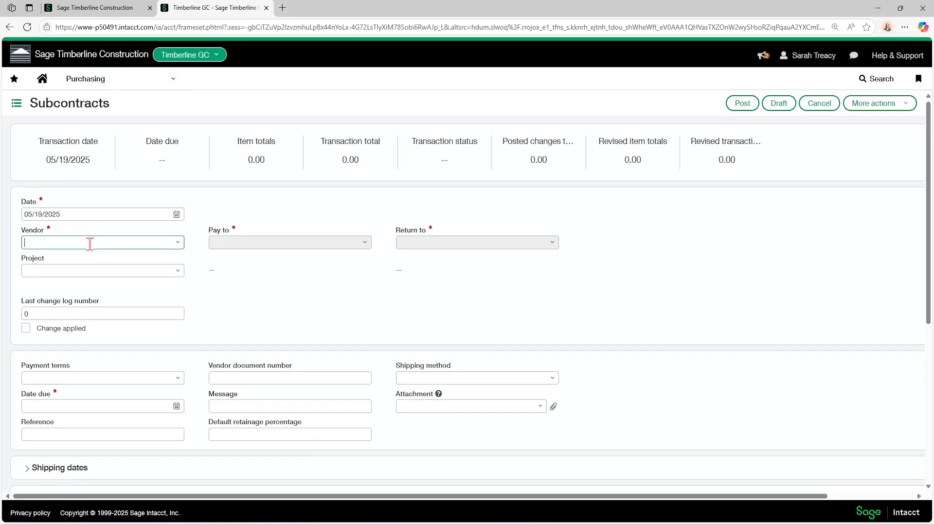
text(ace)
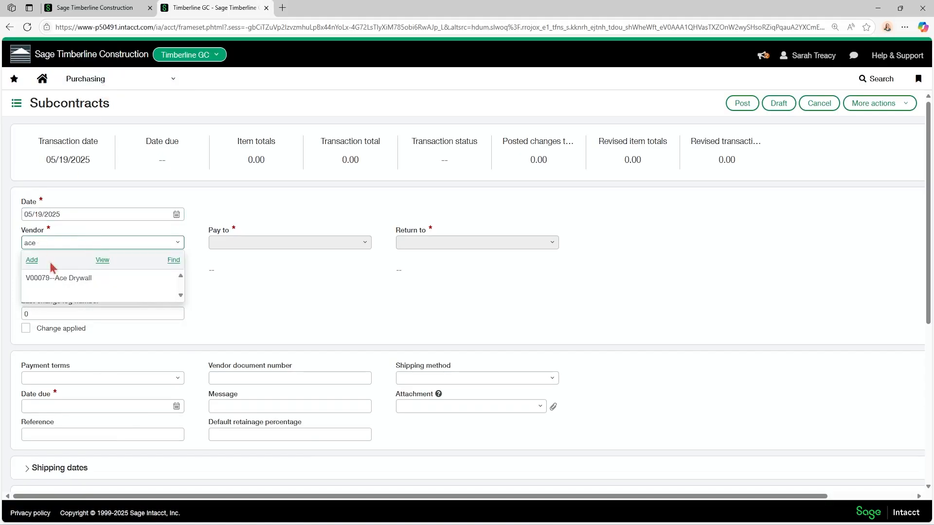
click(57, 273)
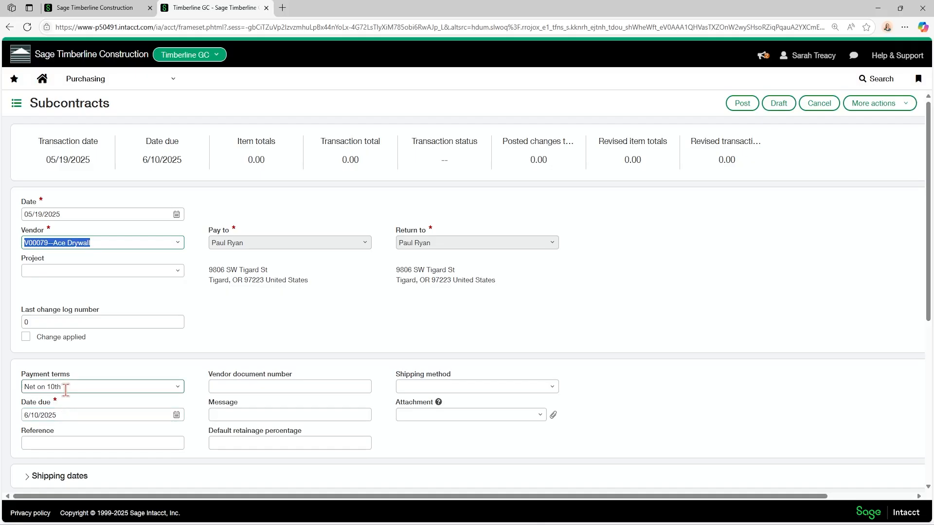
click(50, 269)
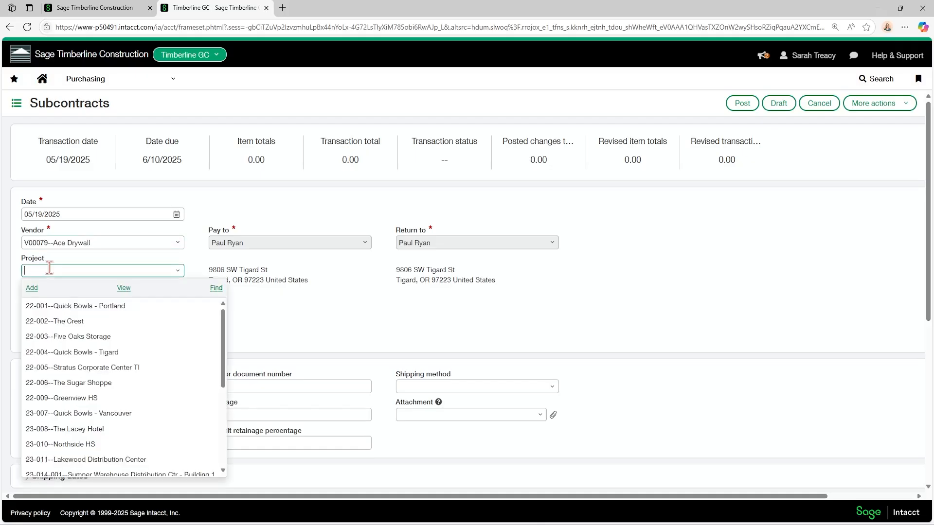
click(83, 383)
Set the subcontract's default retainage percentage to 10
scroll(136, 317, down, 2)
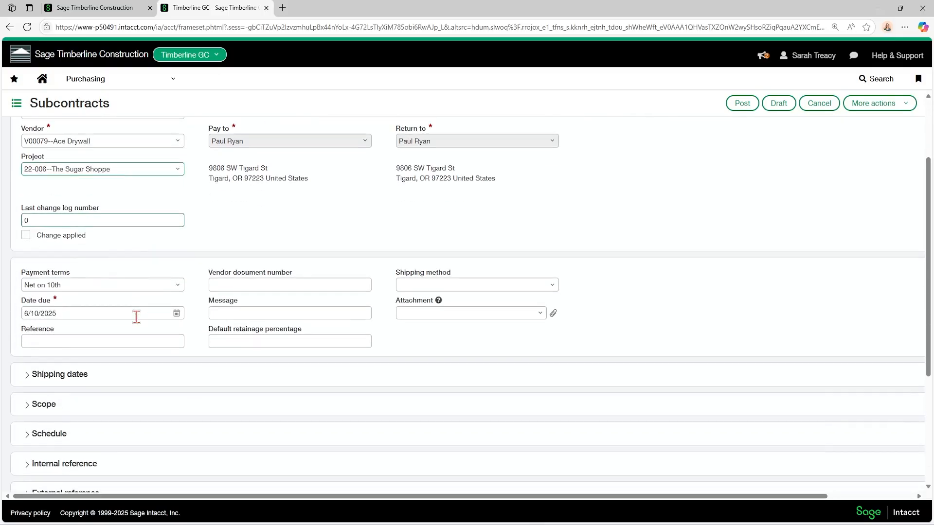
scroll(112, 308, down, 1)
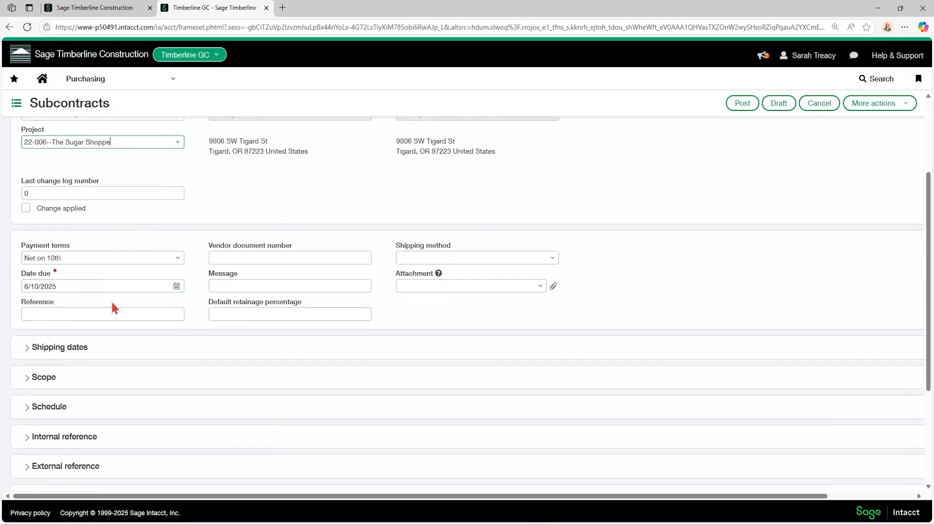
click(240, 290)
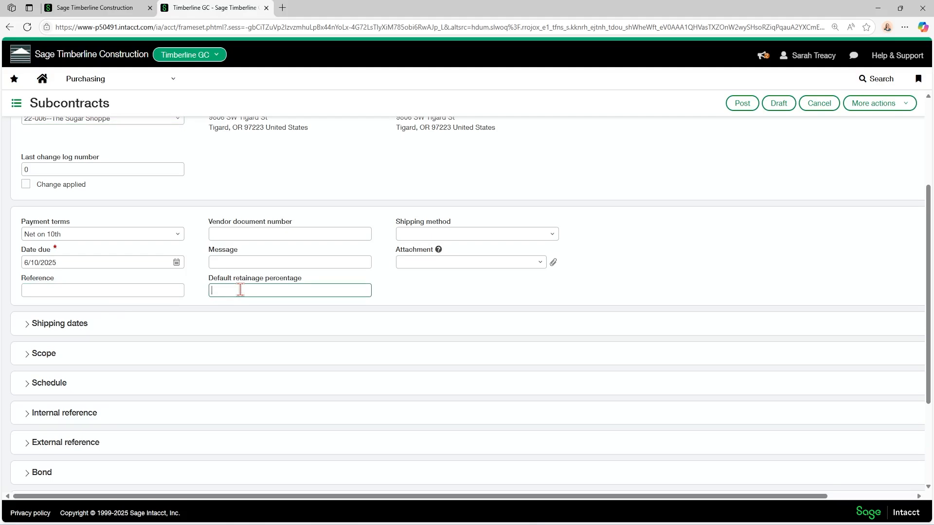
text(10)
click(247, 263)
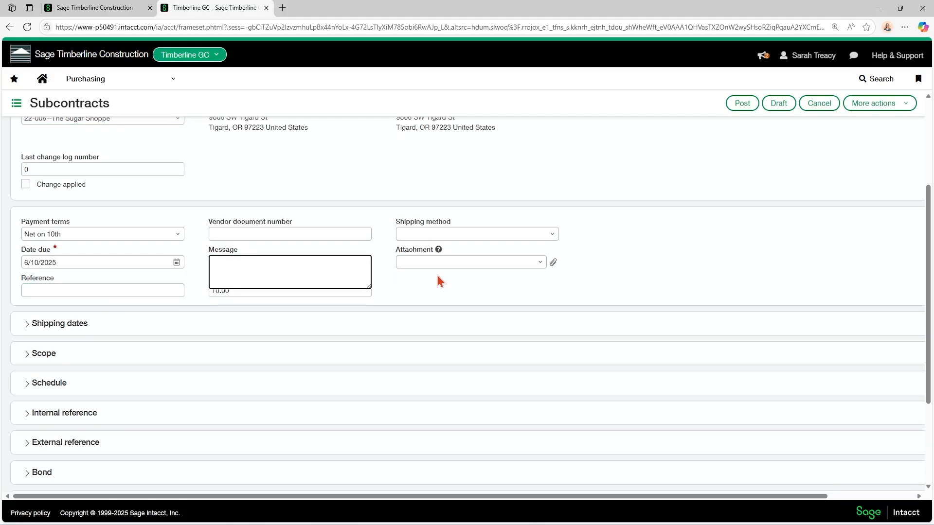
click(298, 287)
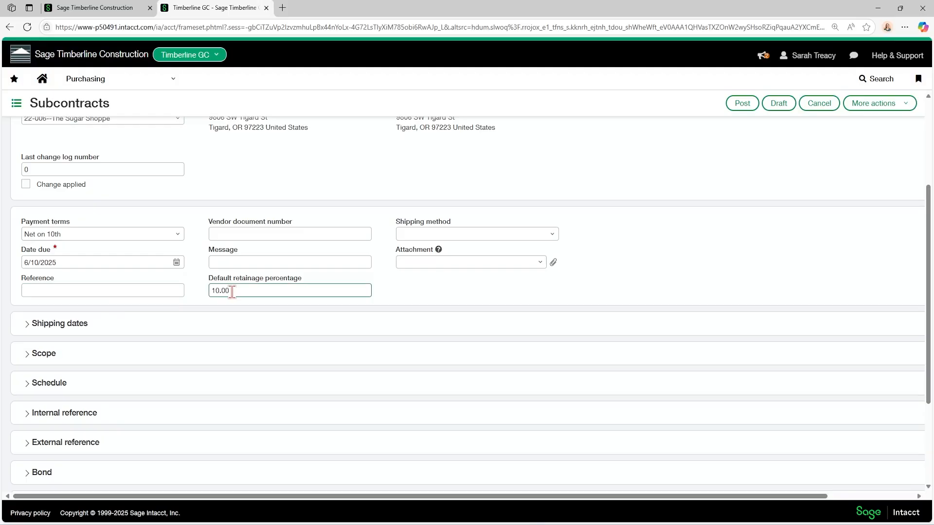
Show the entry defaults of the subcontract, mark them as billable and apply the defaults to the entry lines
scroll(232, 292, down, 2)
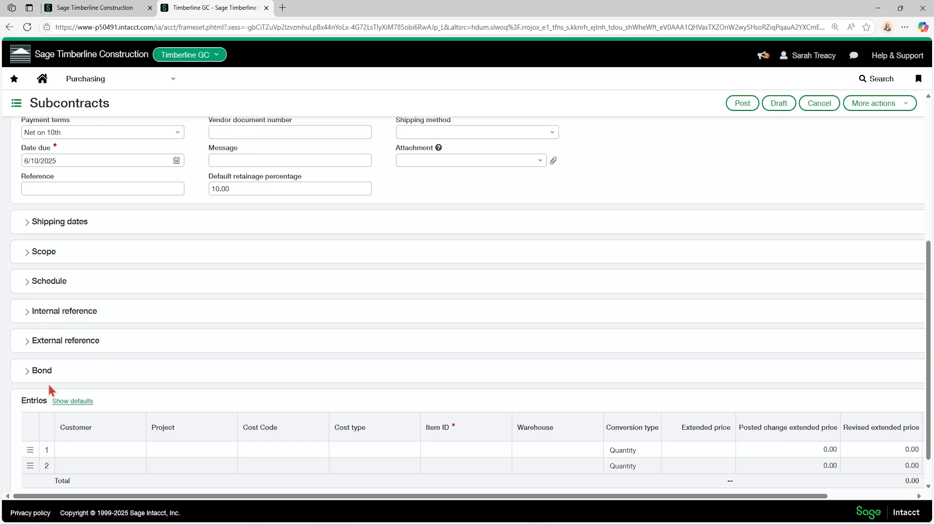
scroll(48, 383, down, 1)
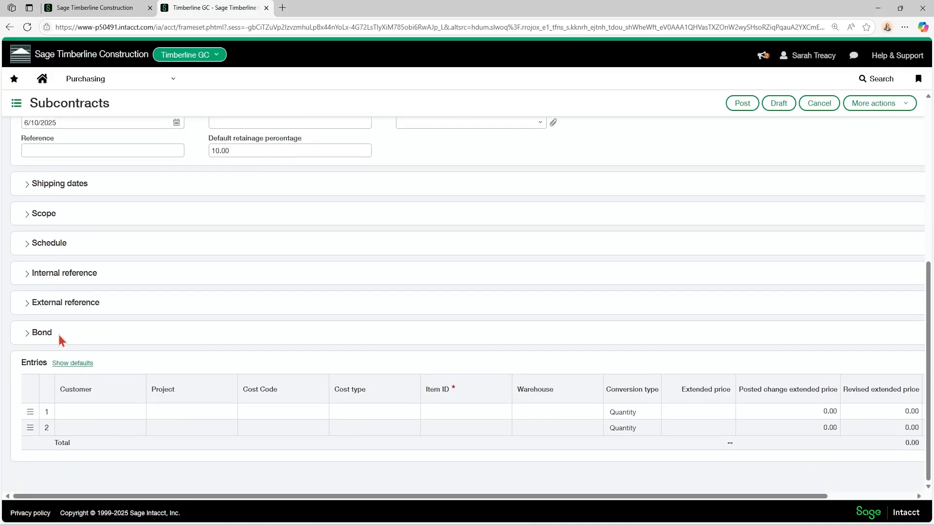
click(73, 370)
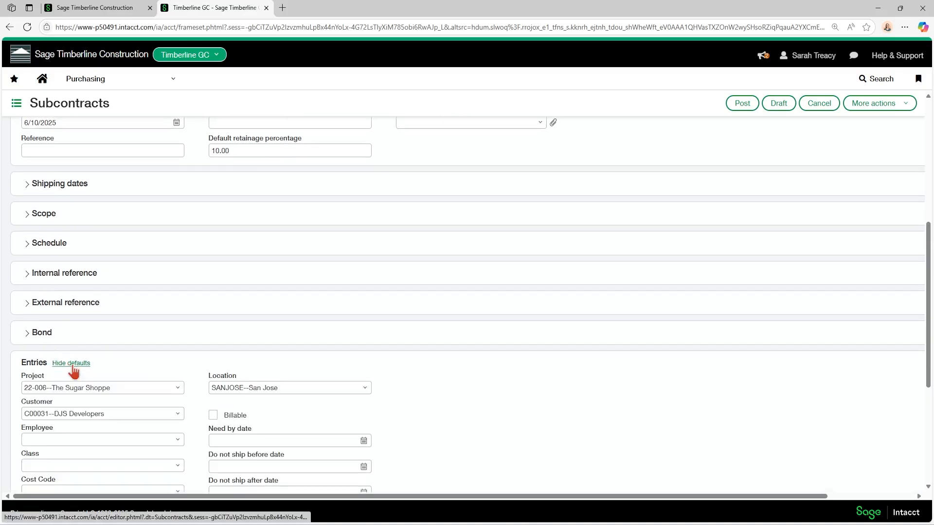
scroll(73, 369, down, 3)
scroll(65, 317, down, 1)
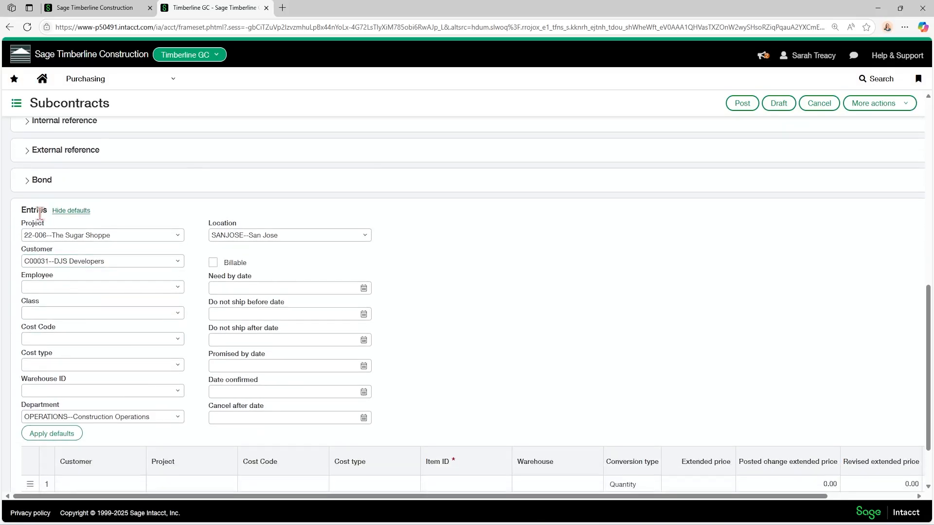
scroll(40, 214, down, 1)
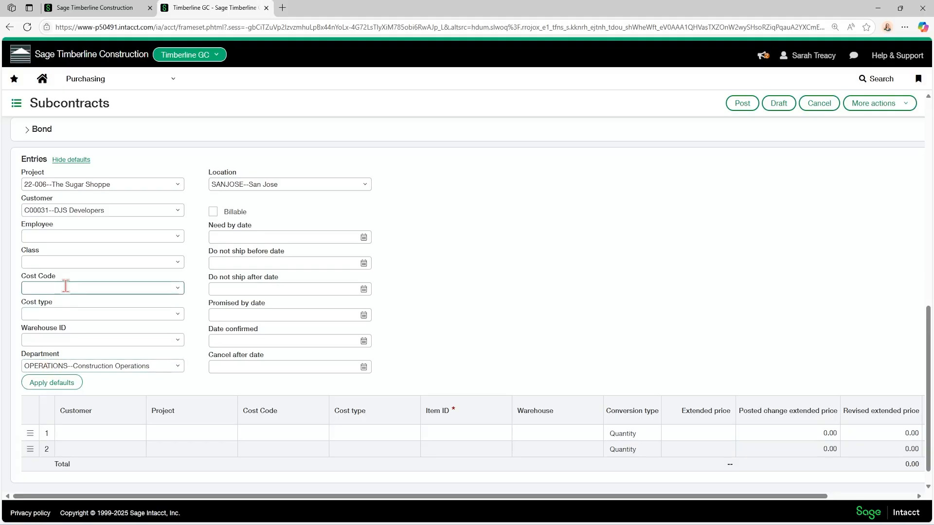
click(213, 212)
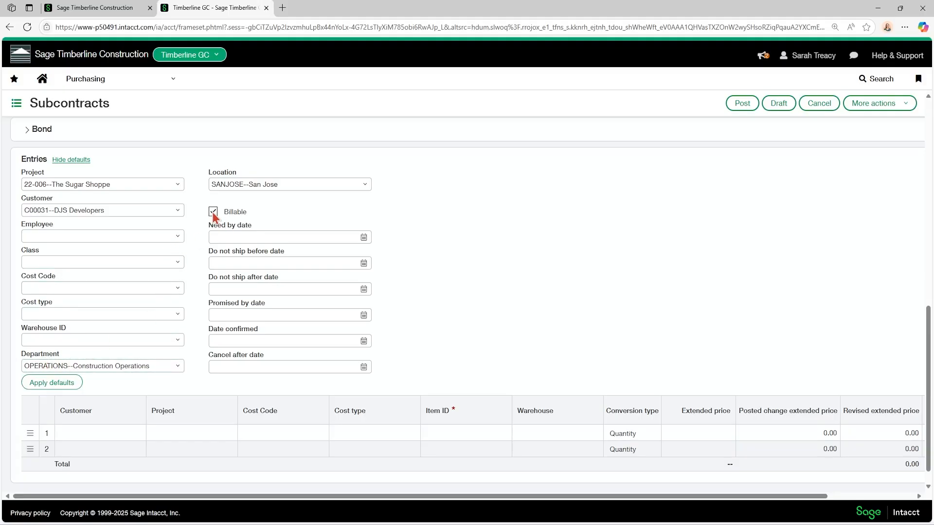
click(51, 387)
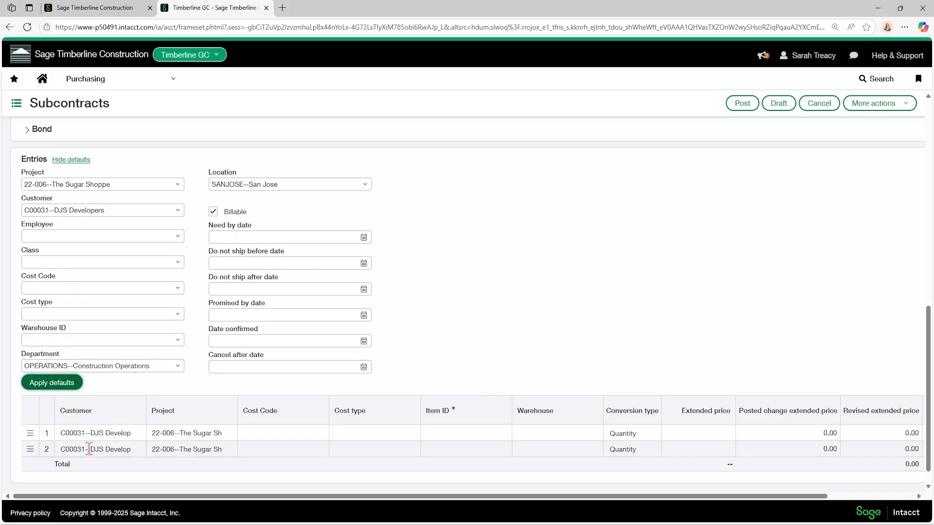
Set the first entry line to cost code 01 31 00--Project and Field Management and cost type OTH--Other
drag(273, 496, 241, 497)
click(245, 434)
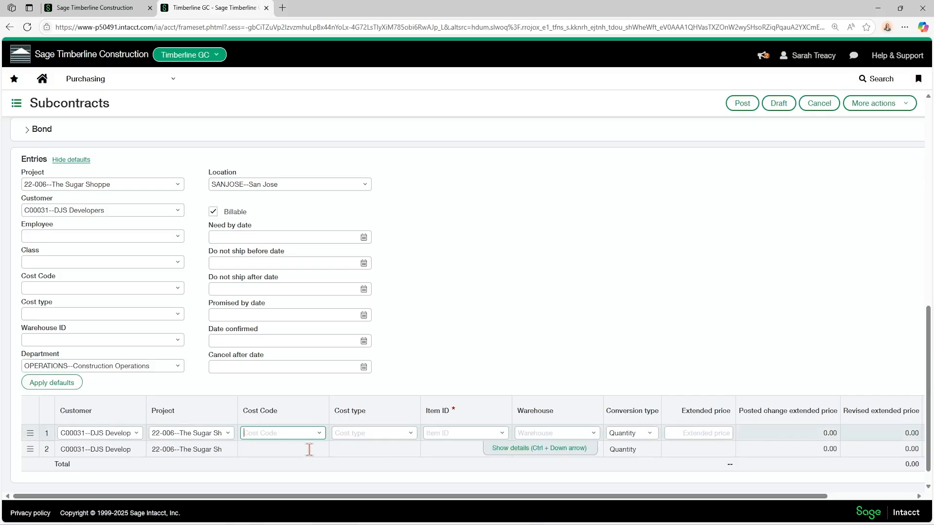
click(319, 434)
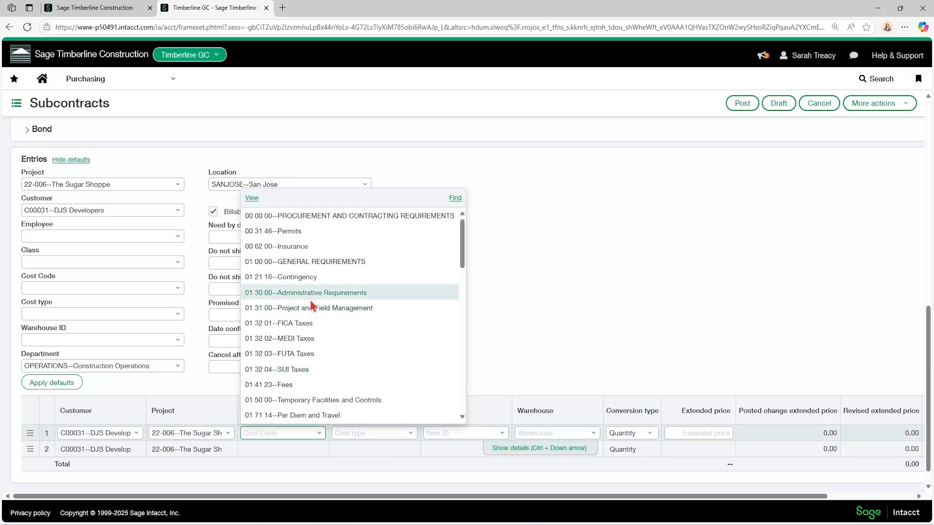
click(305, 308)
click(410, 434)
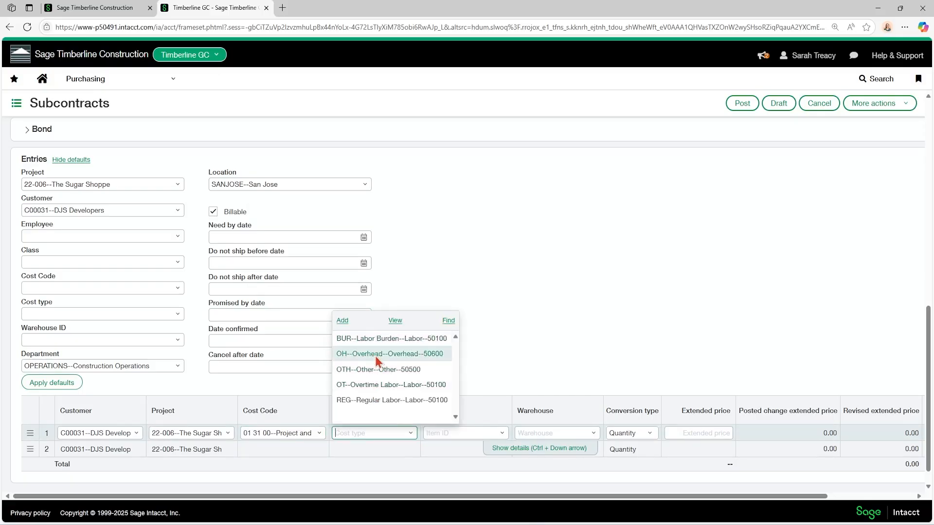
click(369, 373)
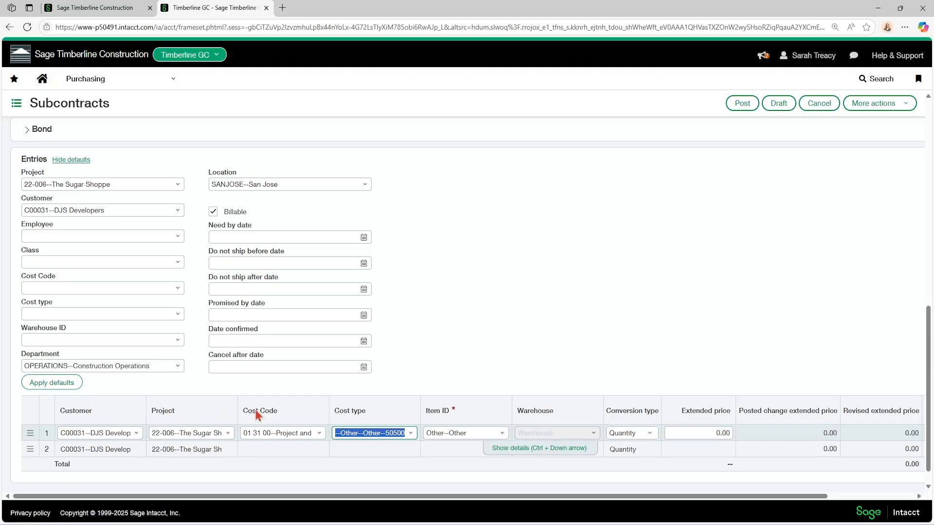
Edit the layout of the subcontract's entries, apply the layout changes to all form views and save the layout
click(882, 110)
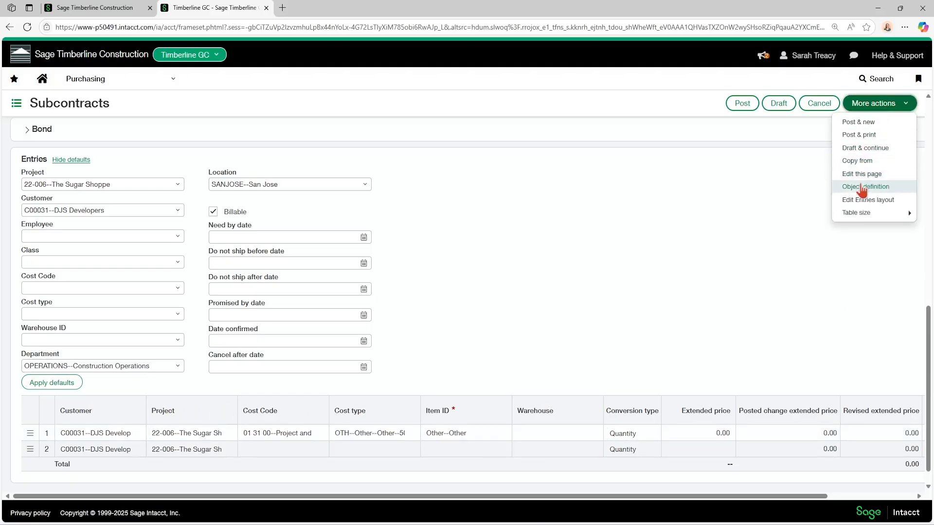
click(863, 199)
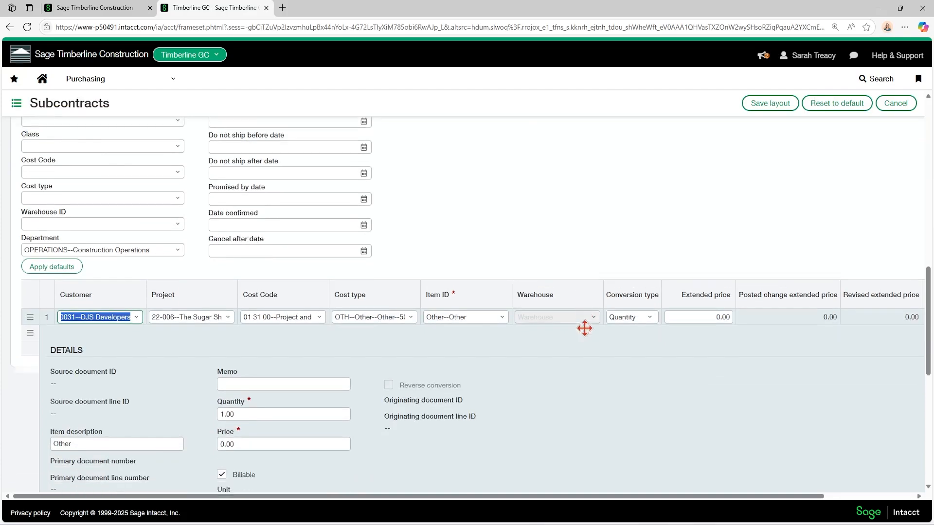
scroll(130, 302, up, 3)
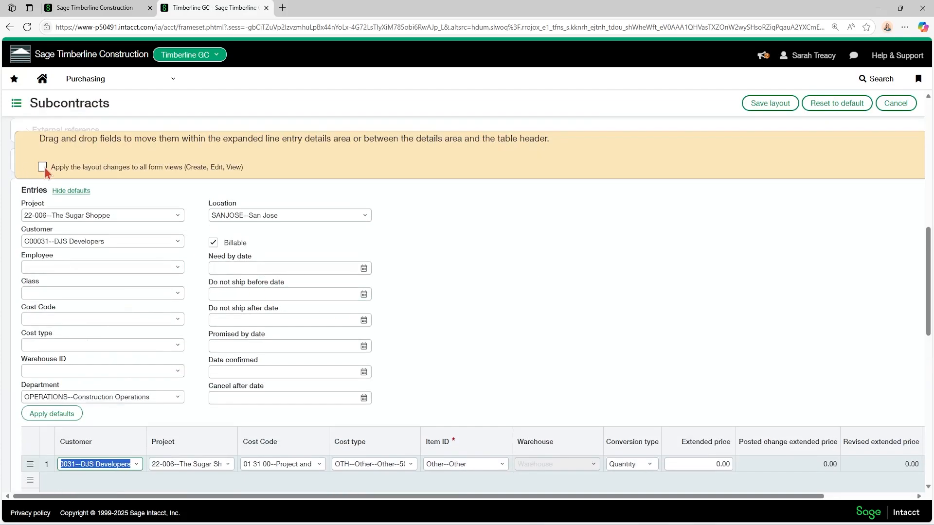
click(43, 168)
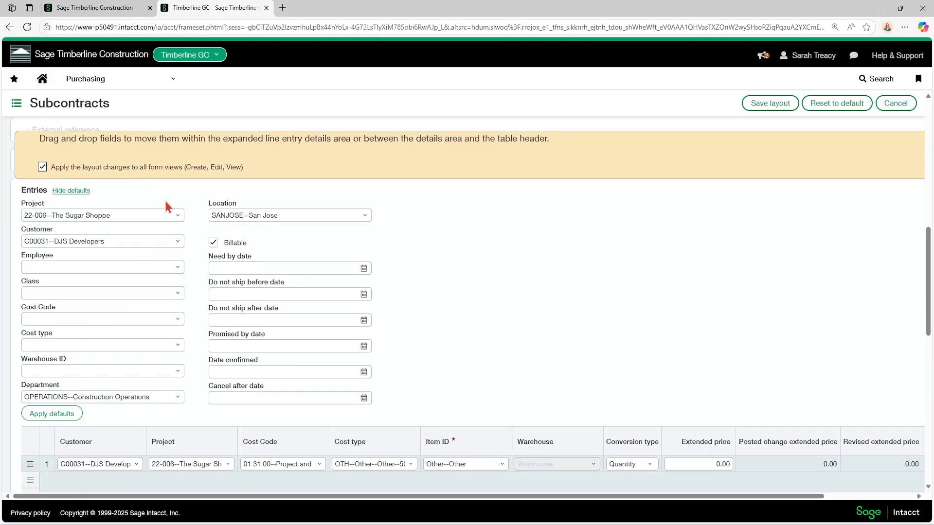
click(770, 103)
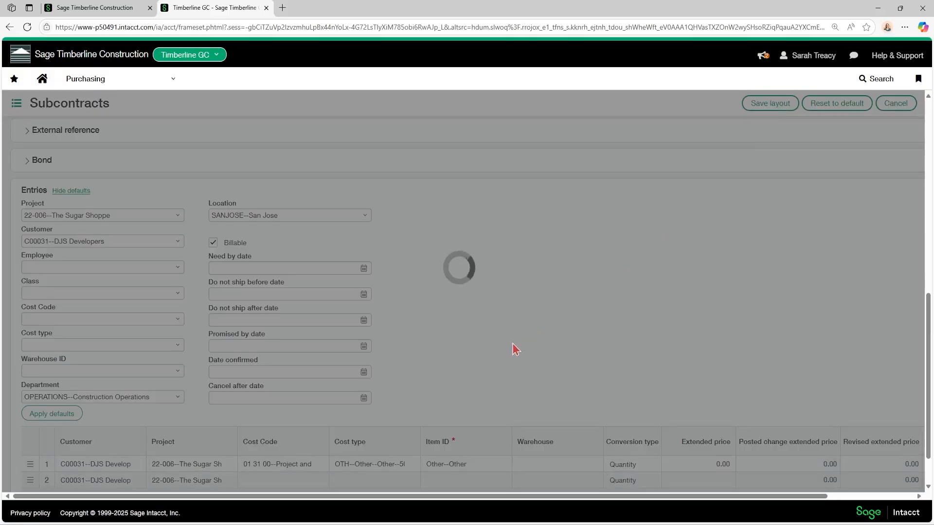
Set the conversion type of the first subcontract entry line to Price
scroll(501, 349, down, 5)
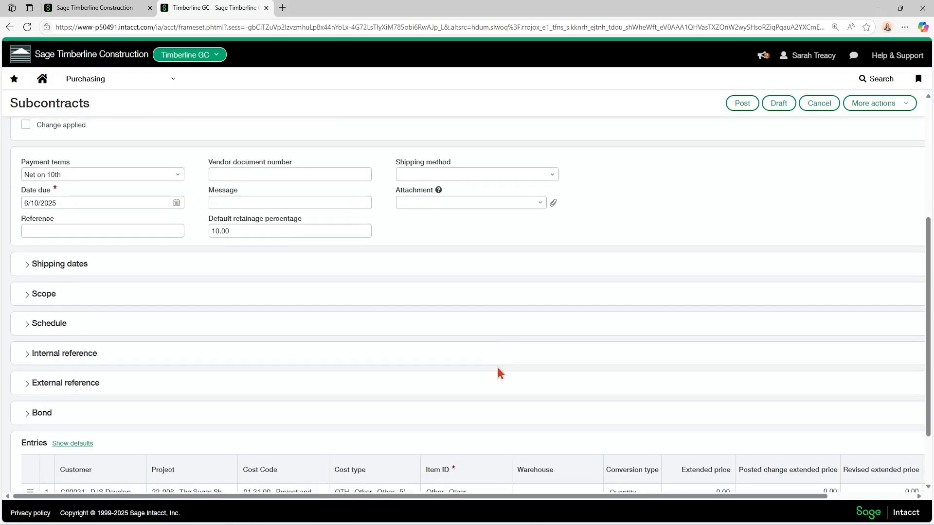
drag(478, 497, 679, 482)
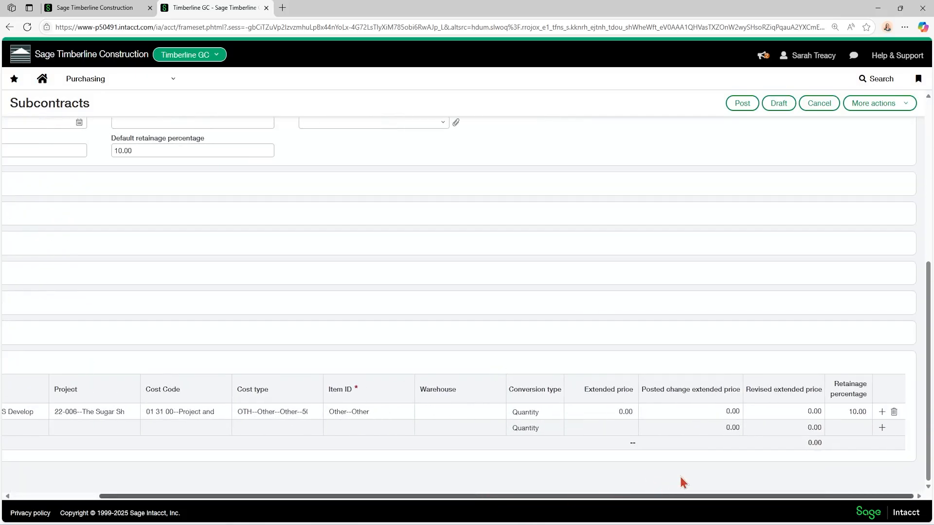
click(528, 413)
click(586, 413)
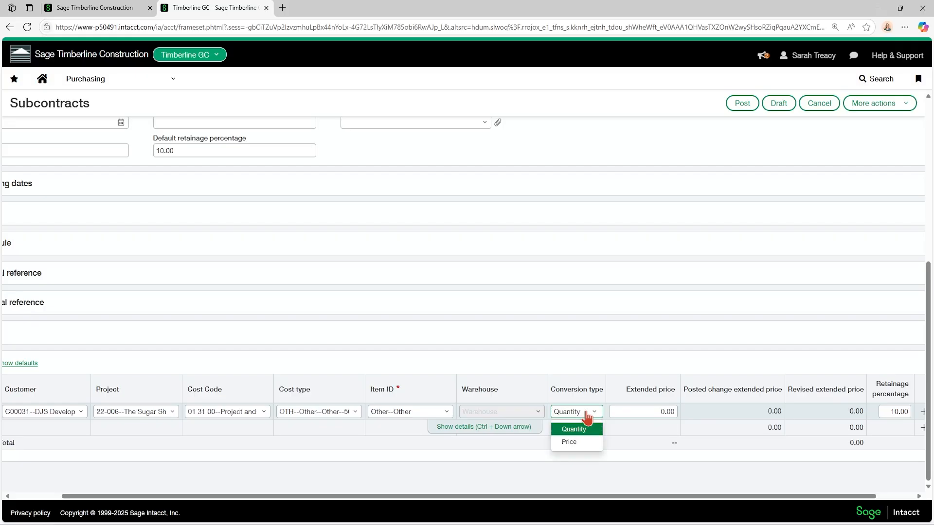
click(582, 444)
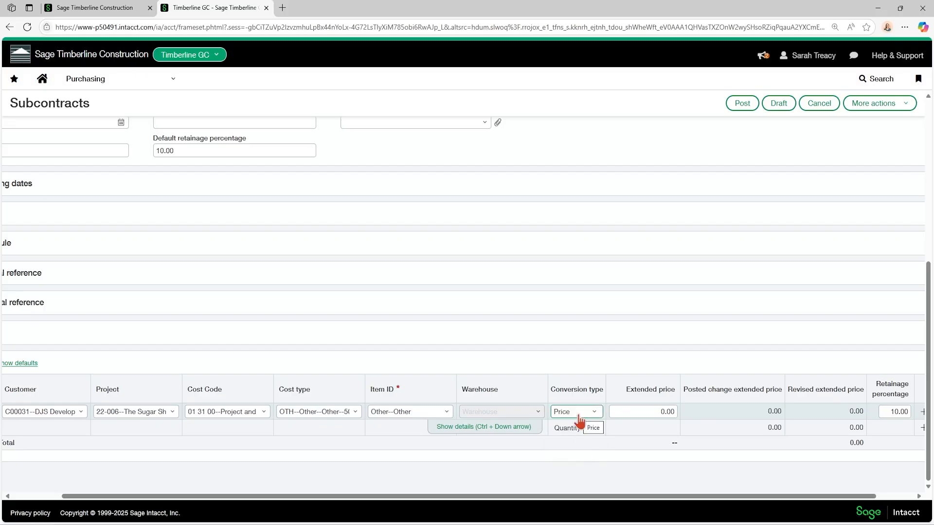
Set the extended price of the first subcontract entry line to 25000
click(614, 411)
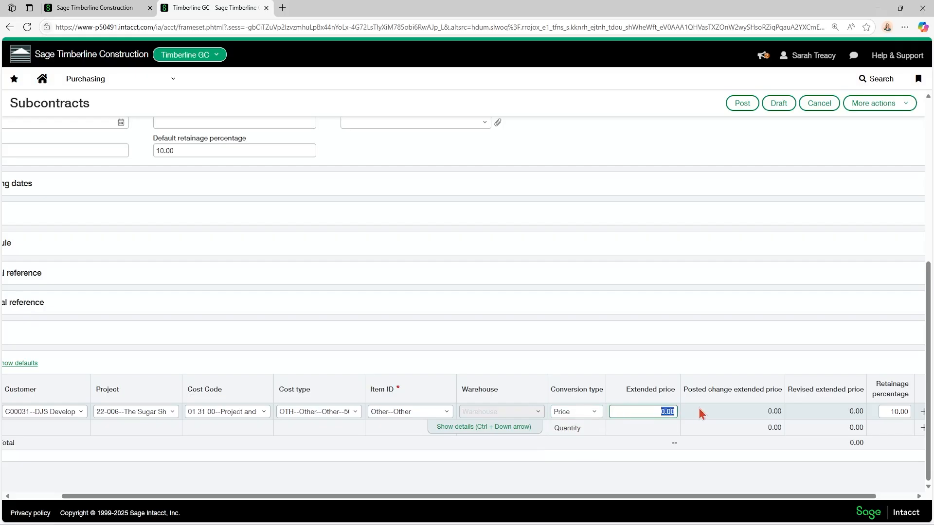
text(25000)
click(636, 410)
drag(622, 496, 690, 497)
click(847, 412)
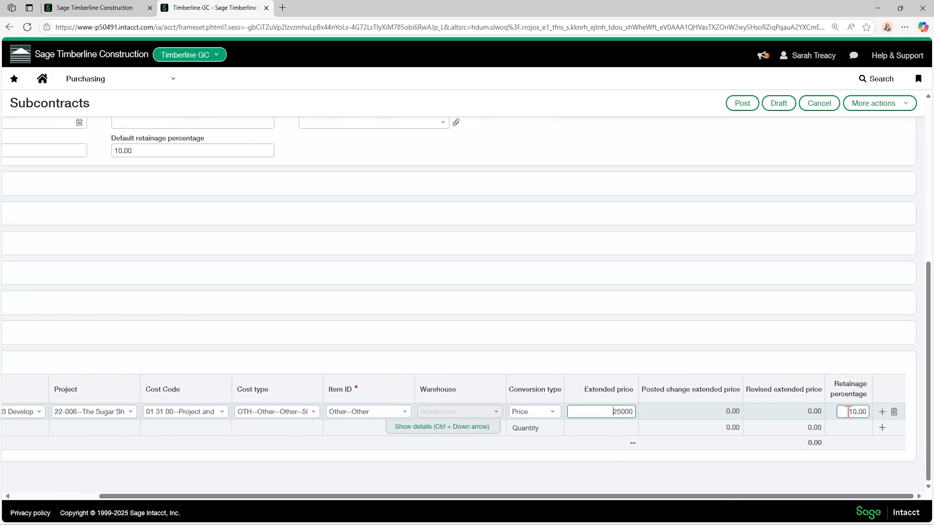
Check the default retainage percentage against the entry line and post the subcontract
scroll(381, 360, up, 2)
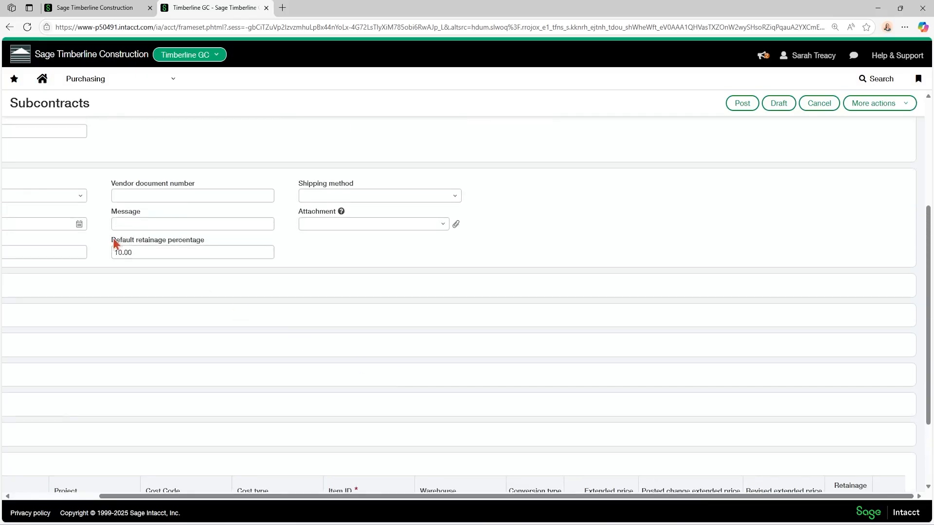
drag(130, 255, 113, 255)
click(136, 254)
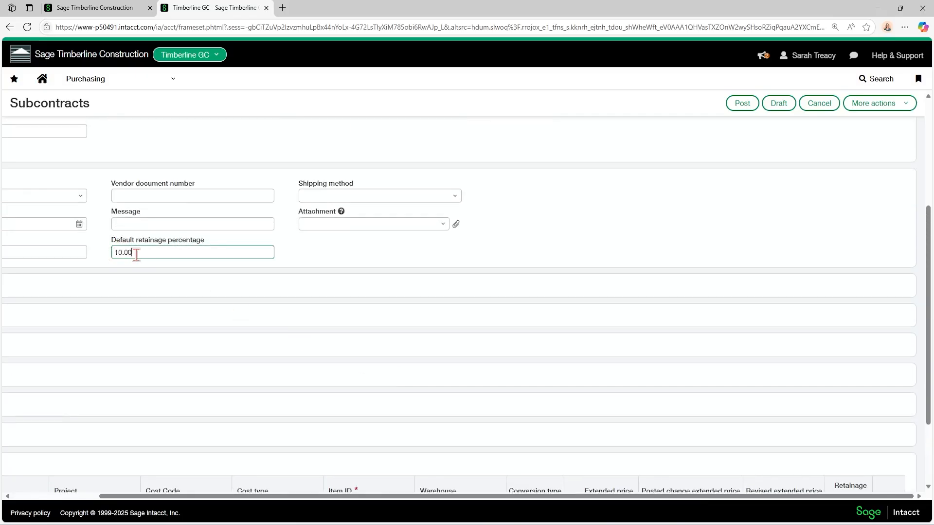
scroll(241, 286, down, 2)
click(110, 428)
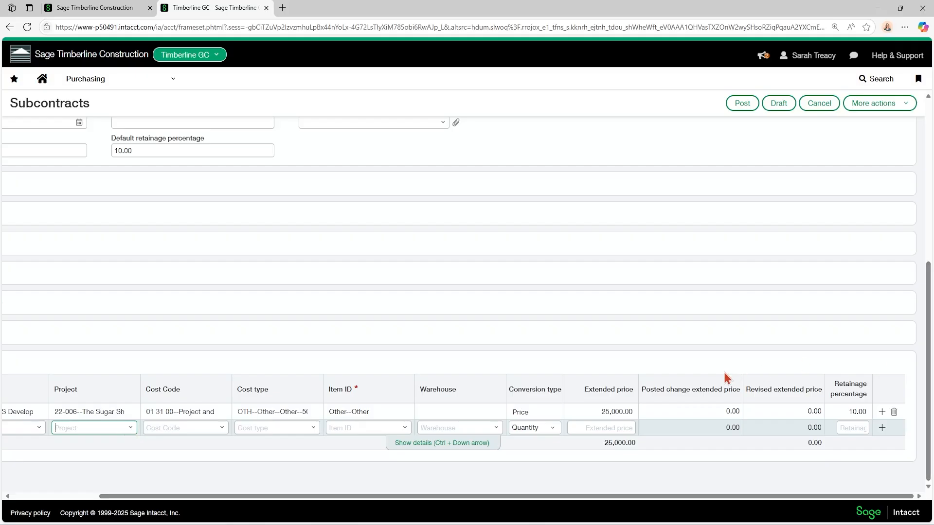
click(741, 104)
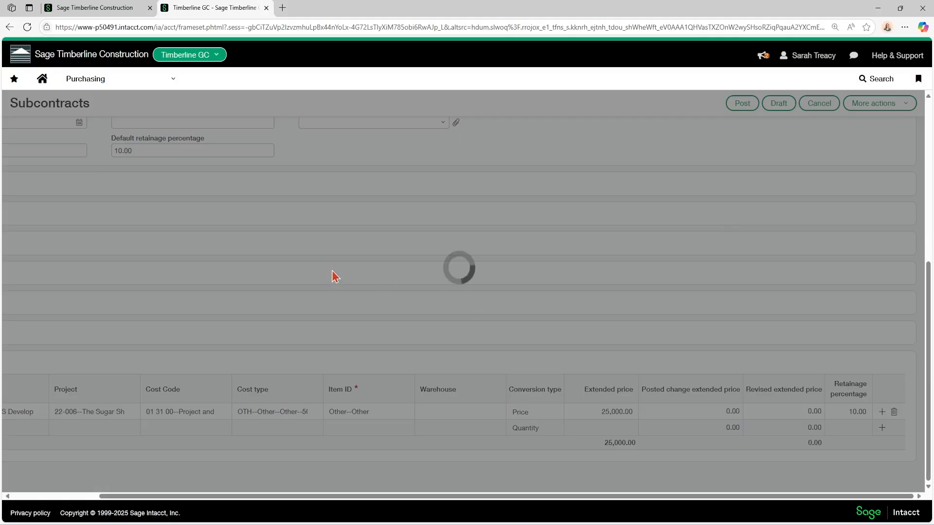
Convert the new Ace Drywall subcontract to a subcontract invoice and enter vendor document number 1456-1546
scroll(141, 271, up, 6)
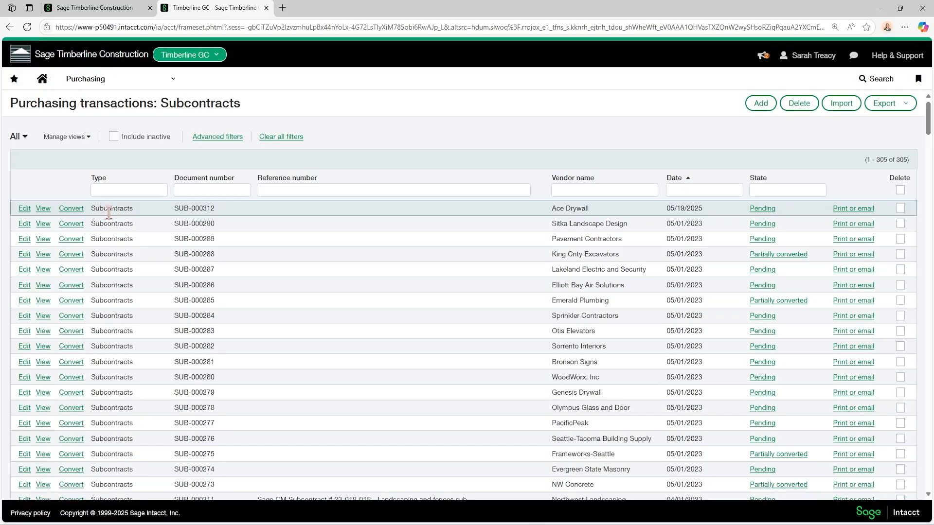
click(73, 213)
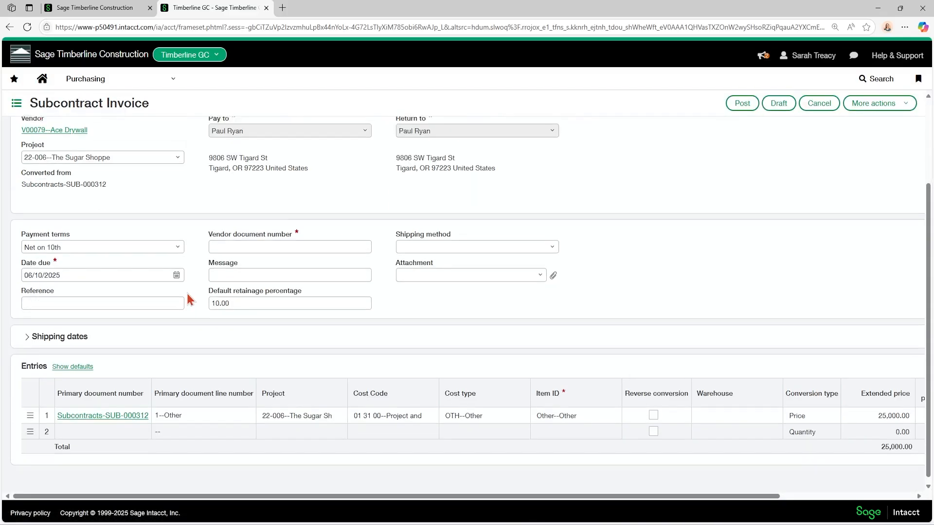
scroll(189, 298, down, 3)
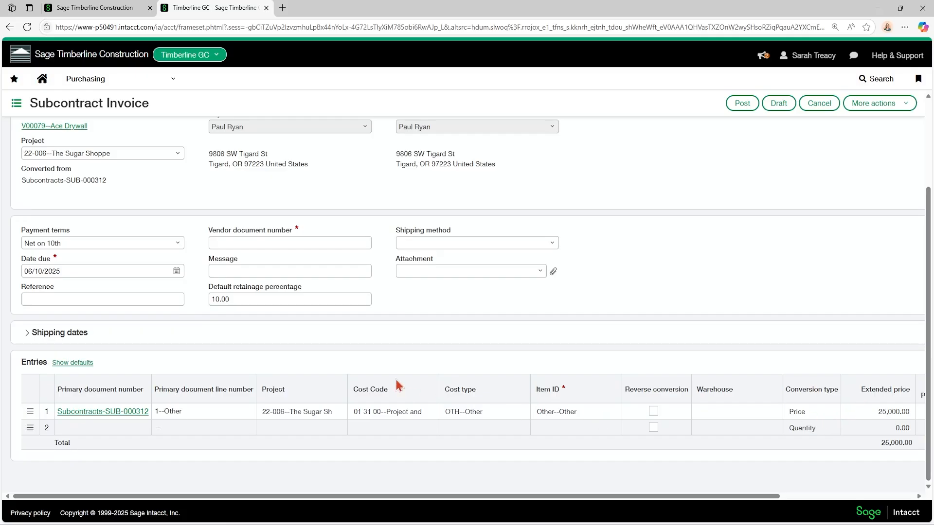
scroll(395, 378, up, 2)
scroll(192, 263, up, 1)
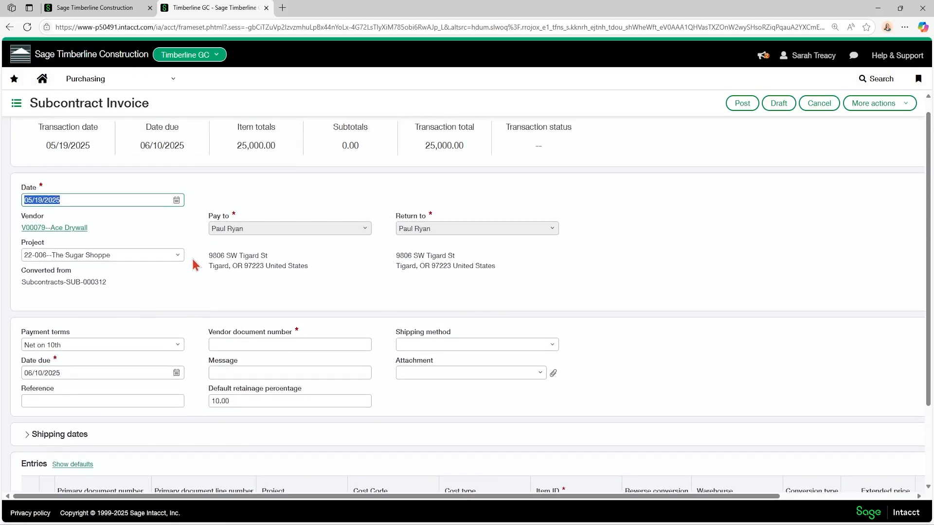
scroll(183, 284, down, 1)
click(219, 296)
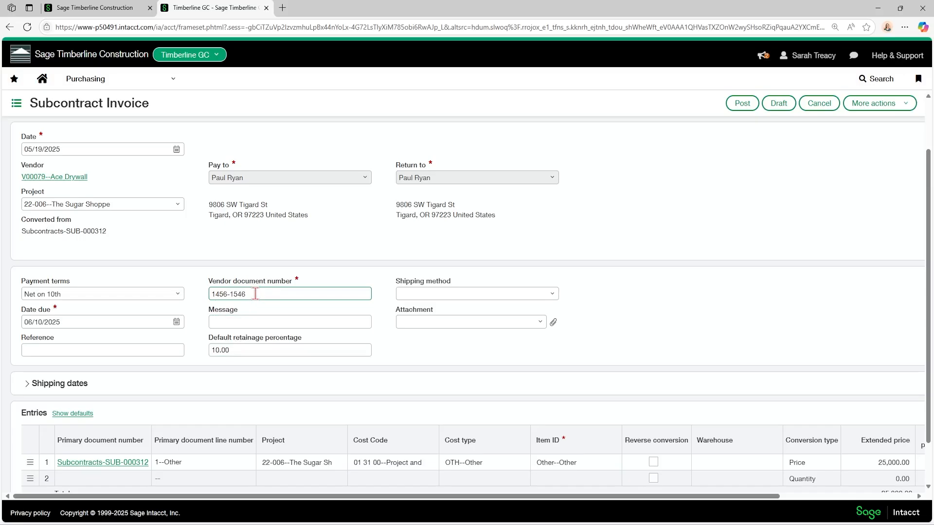
Set the extended price of the first invoice entry line to 10000
scroll(269, 327, down, 1)
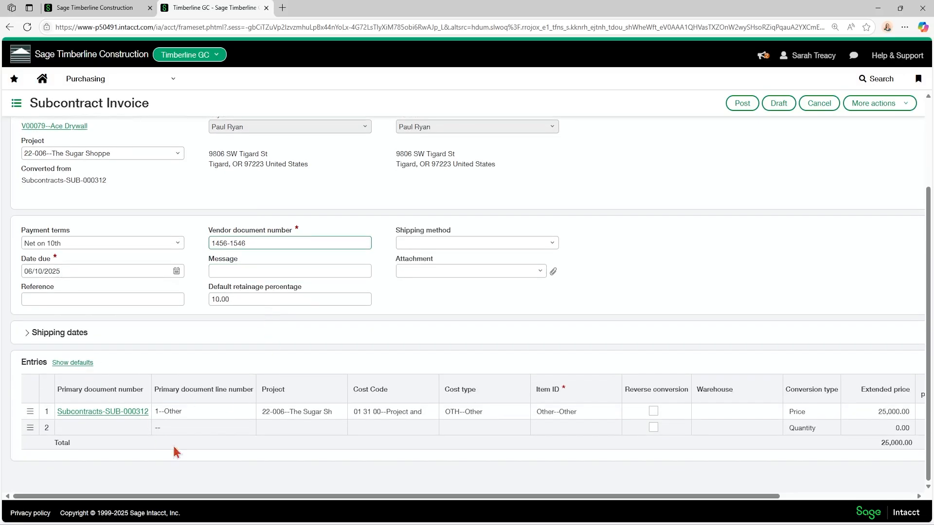
drag(223, 503, 538, 502)
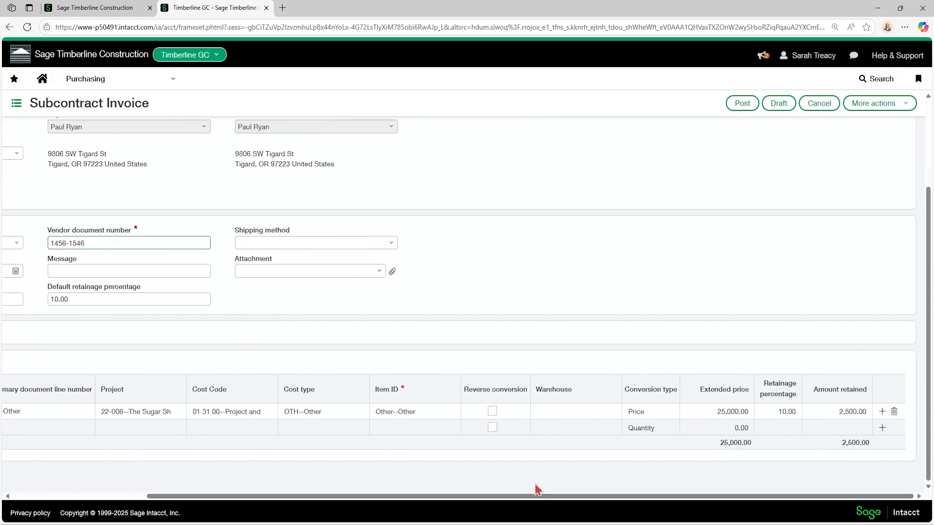
click(699, 409)
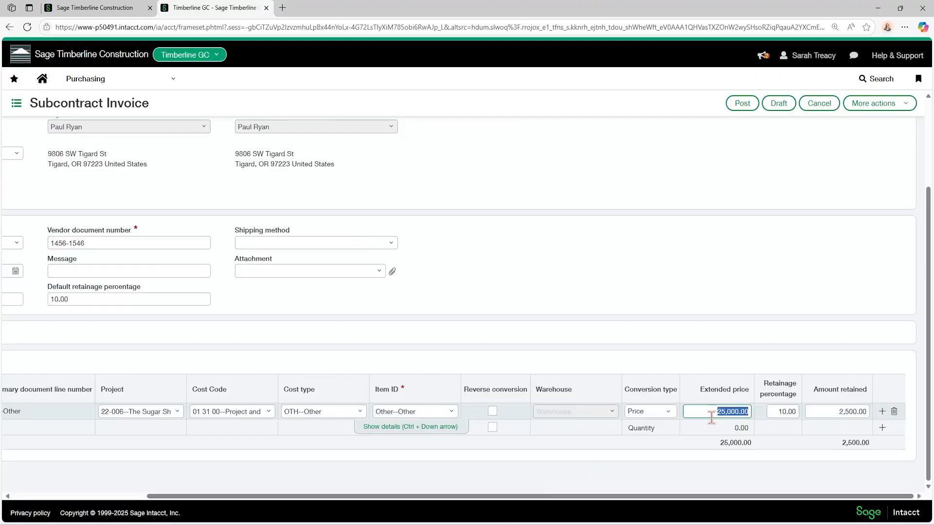
text(10000)
key(Tab)
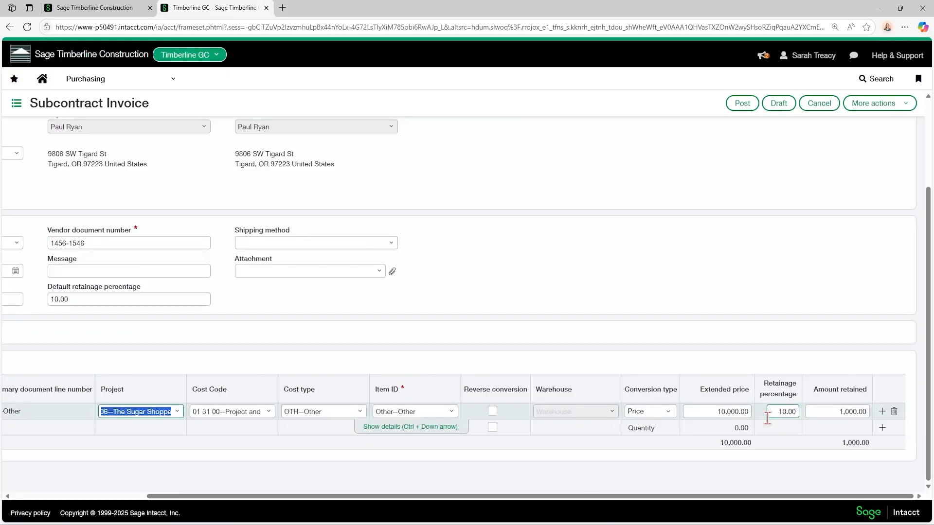
Review the totals and header details of the subcontract invoice and post it
scroll(767, 418, up, 3)
scroll(767, 417, down, 3)
scroll(626, 462, up, 3)
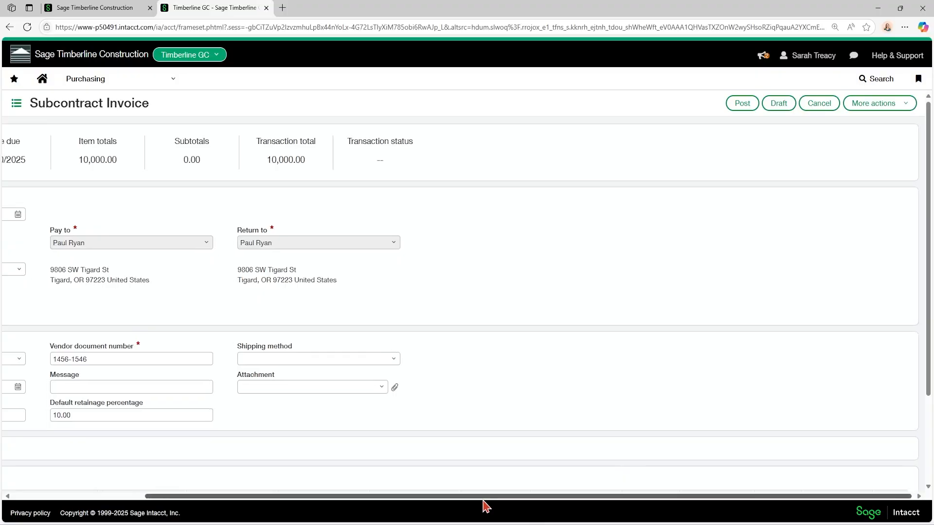
drag(484, 502, 292, 514)
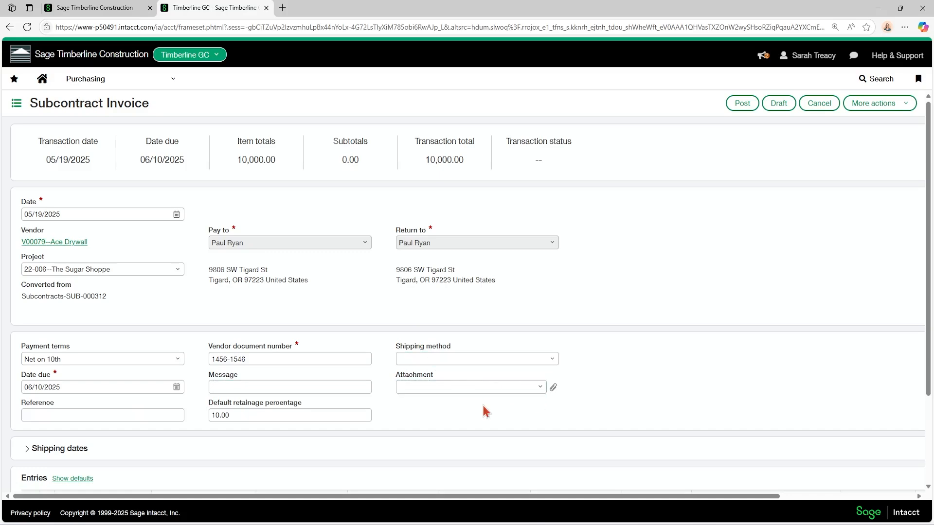
scroll(470, 406, down, 2)
scroll(719, 163, up, 2)
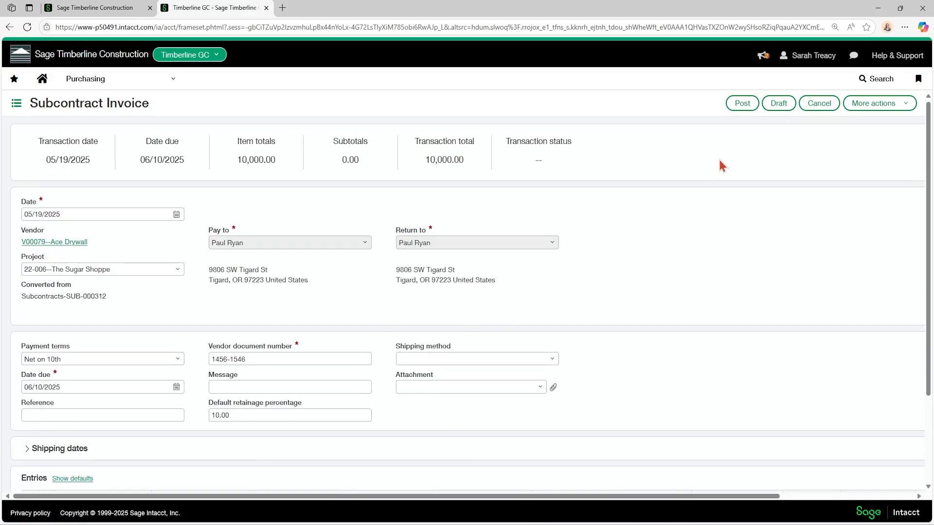
click(741, 104)
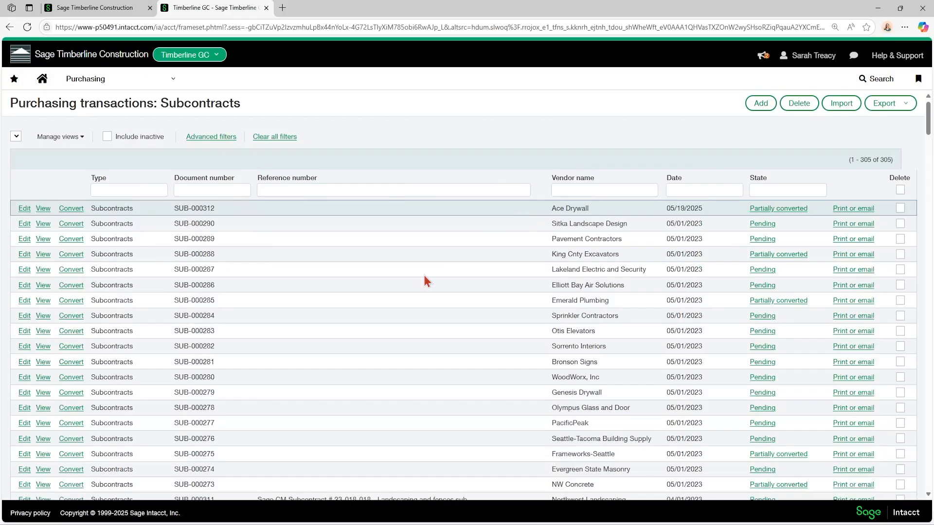
Show the list of bills in Accounts Payable to check the Ace Drywall bill
click(115, 84)
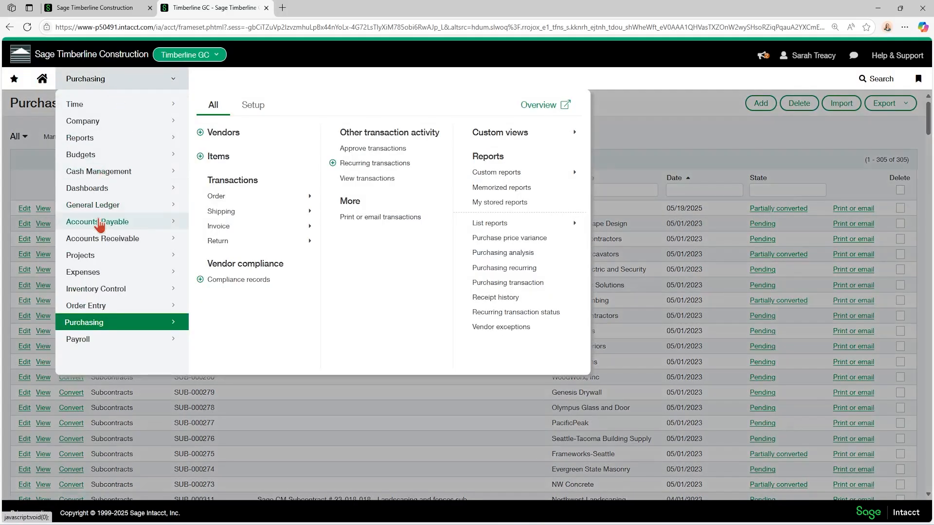
mouse_move(157, 220)
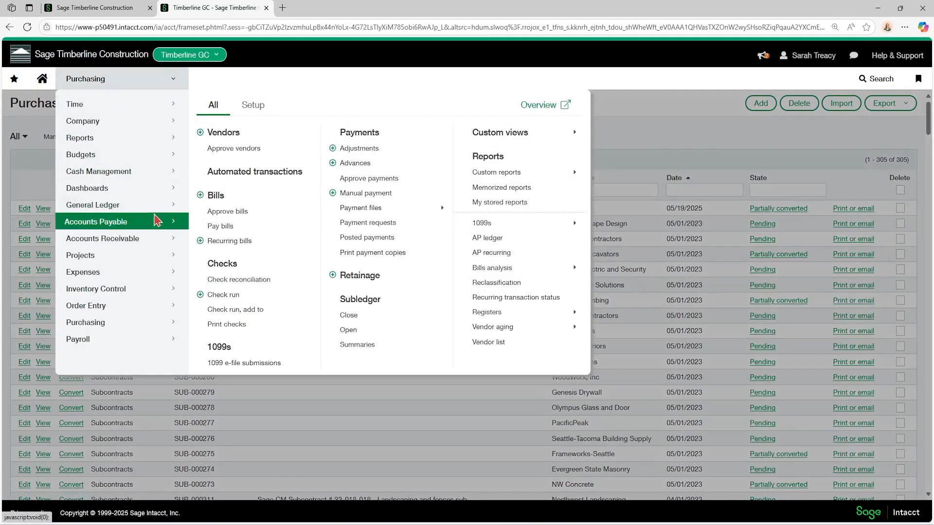
click(229, 199)
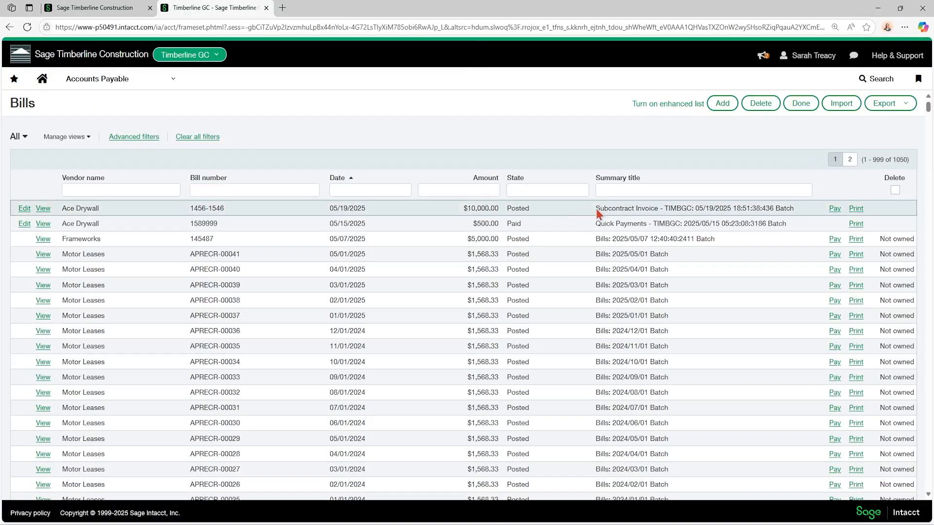
Show the Subcontract Invoice list in Purchasing and open the first invoice in it
click(97, 79)
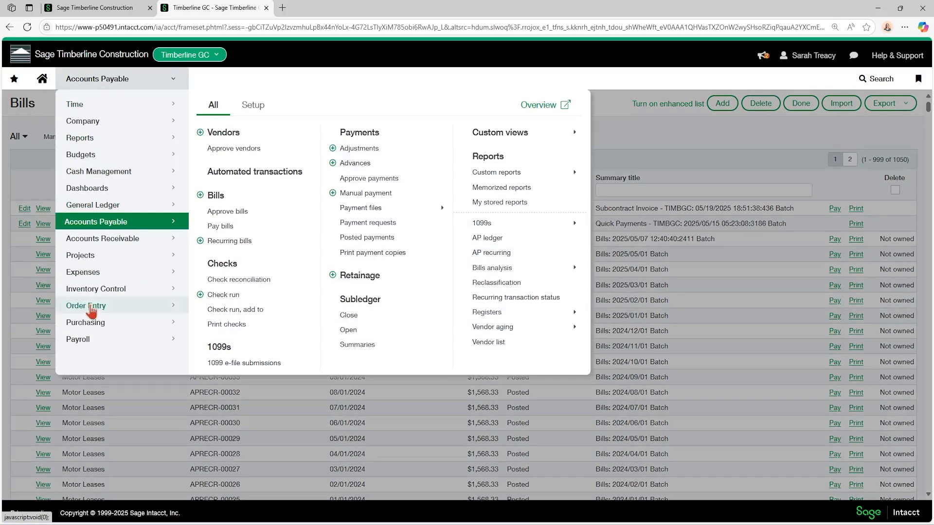
mouse_move(94, 325)
mouse_move(220, 226)
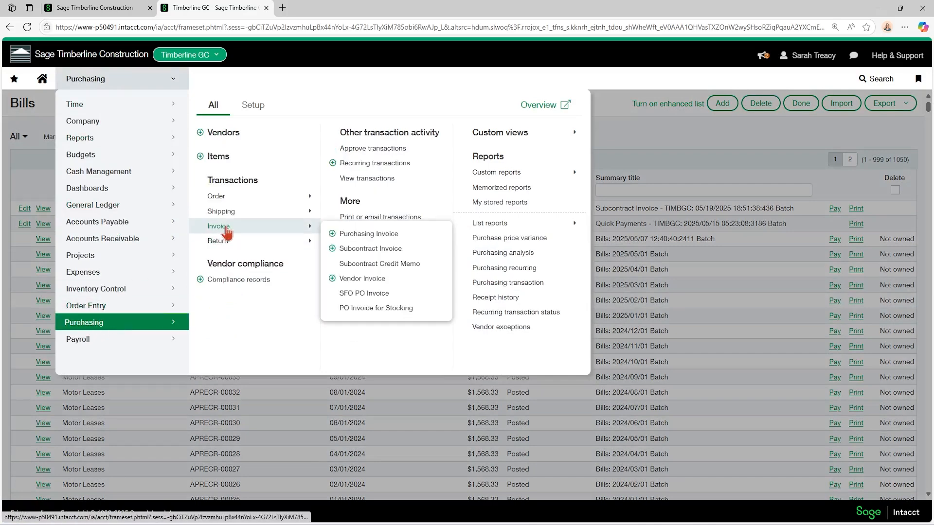
click(369, 252)
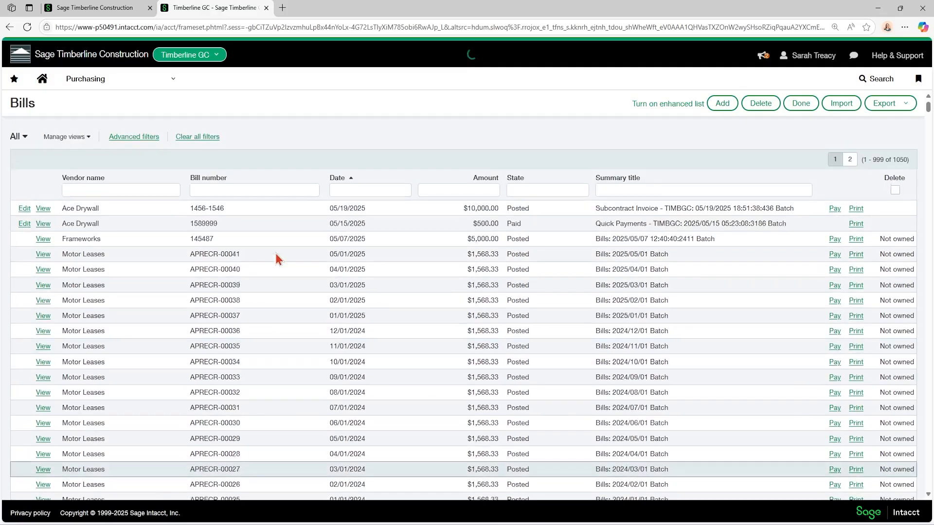
click(43, 210)
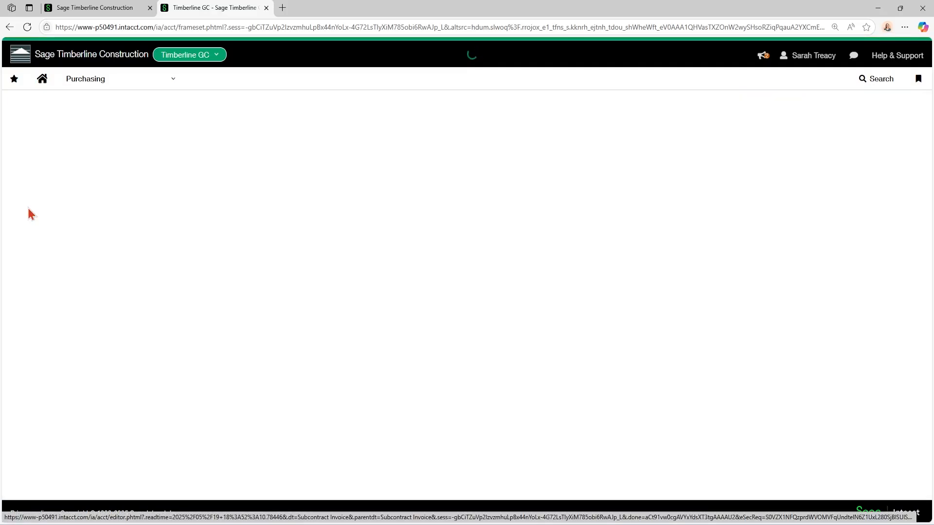
Review the posted AP bill and General Ledger journals of the subcontract invoice and return to its transaction details
click(112, 136)
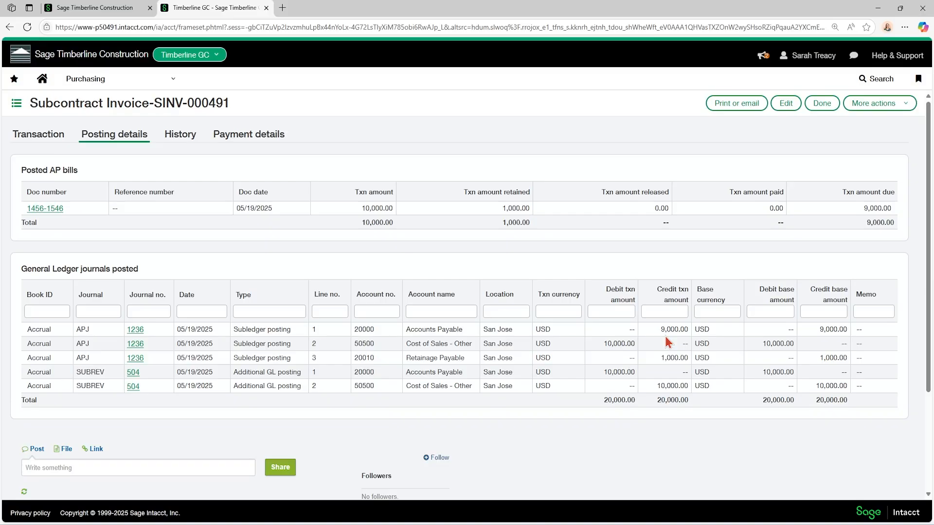
click(32, 139)
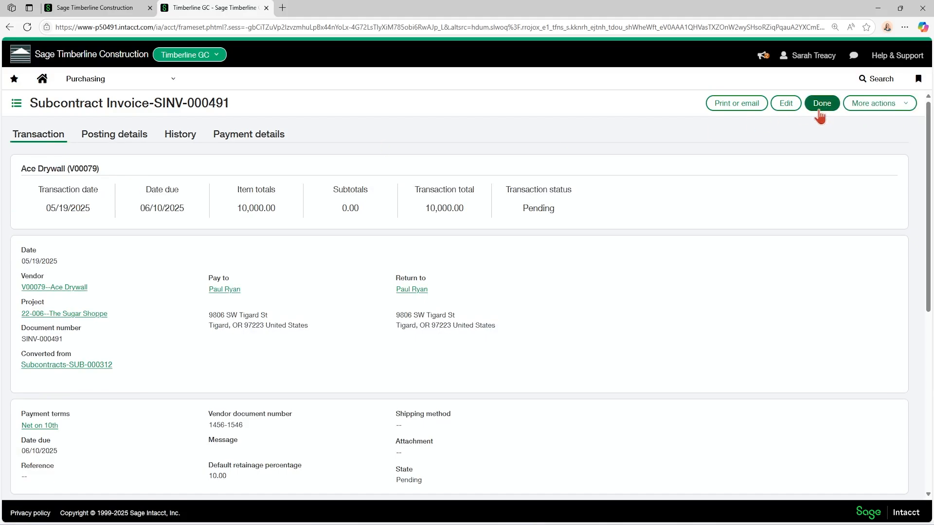
Show the list of Subcontracts transactions in Purchasing
click(119, 83)
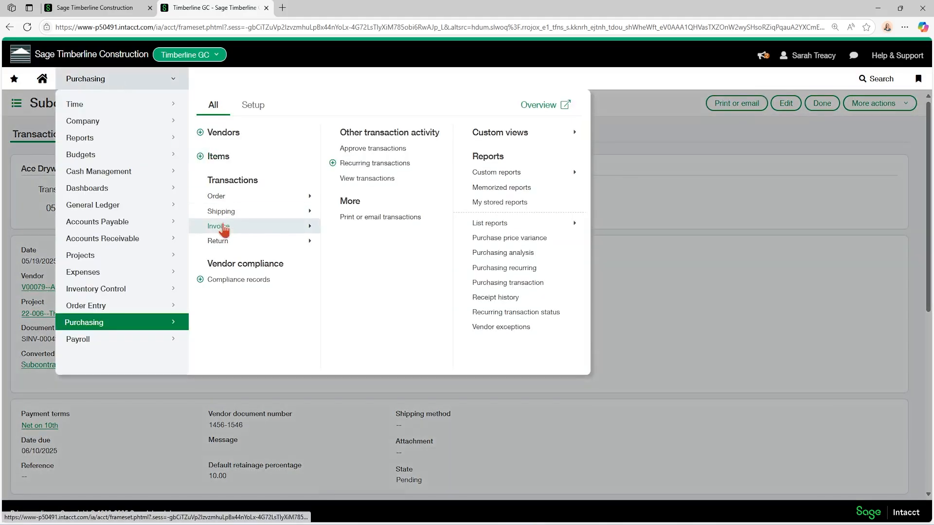
mouse_move(267, 198)
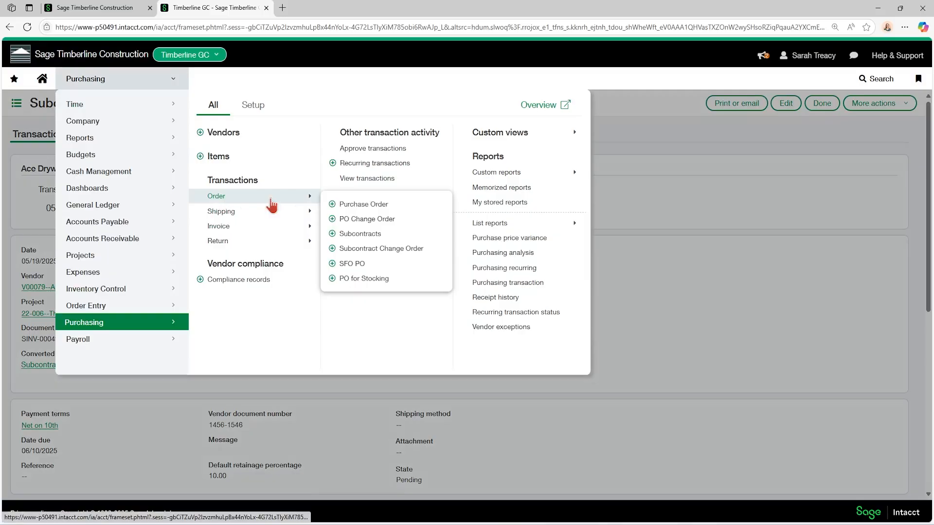
click(363, 232)
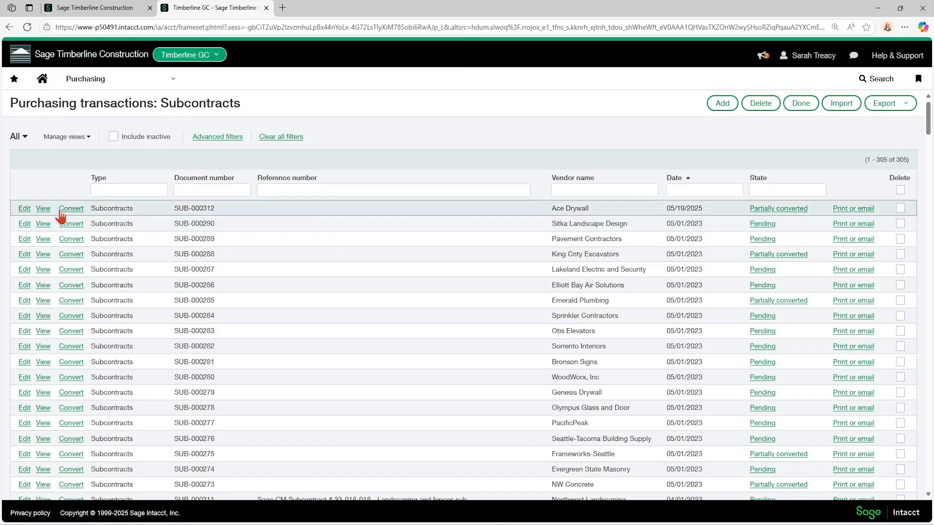
click(108, 90)
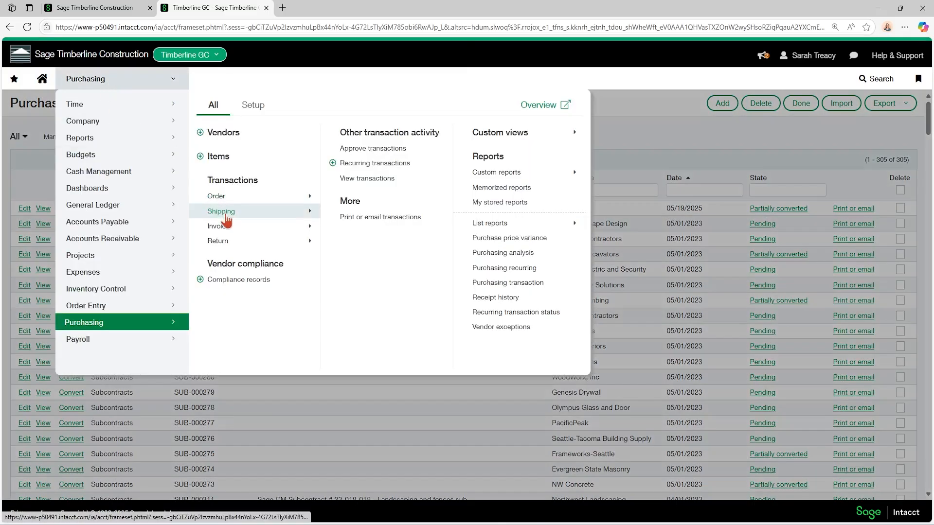
mouse_move(246, 205)
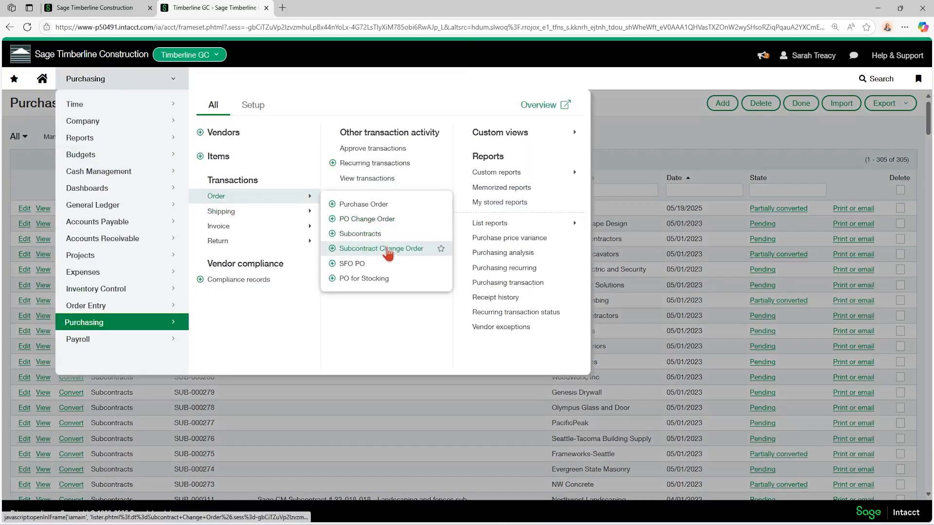
click(335, 253)
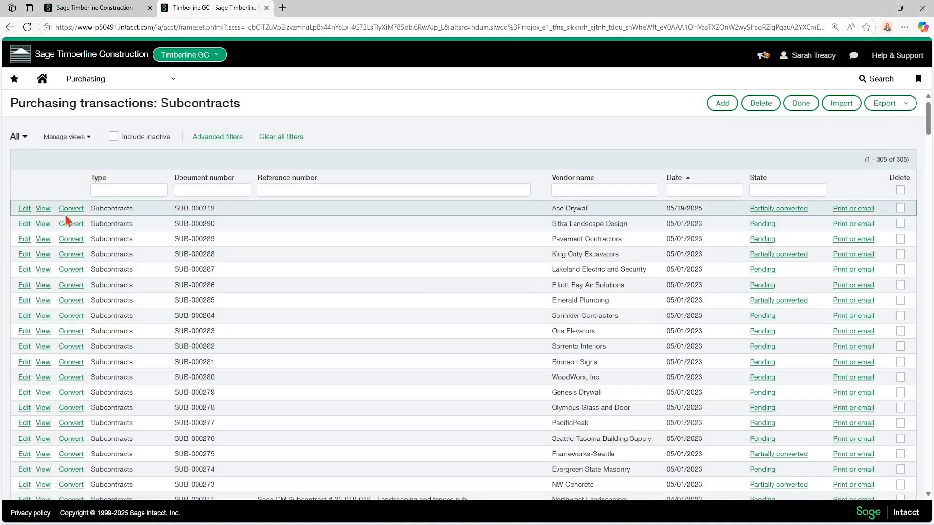
Open the new Ace Drywall subcontract for editing and start a Subcontract Change Order from it
click(25, 213)
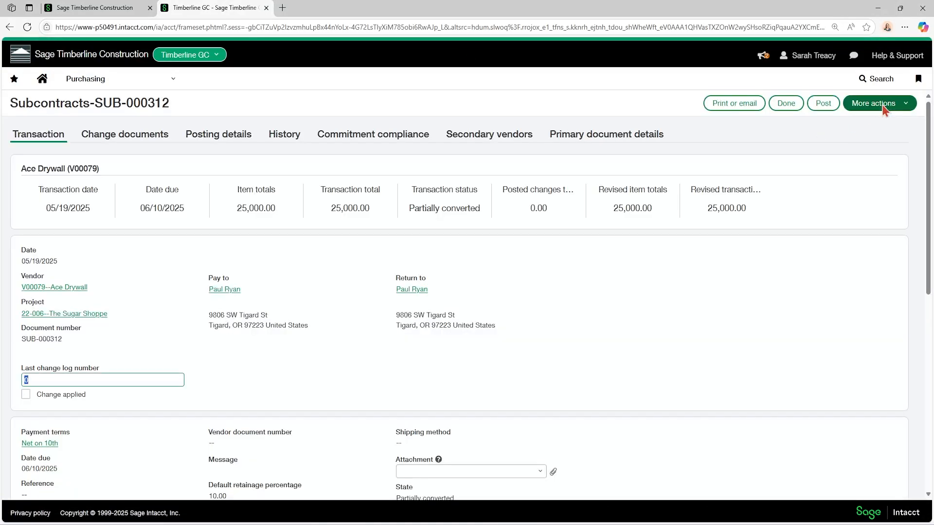
click(873, 104)
mouse_move(871, 174)
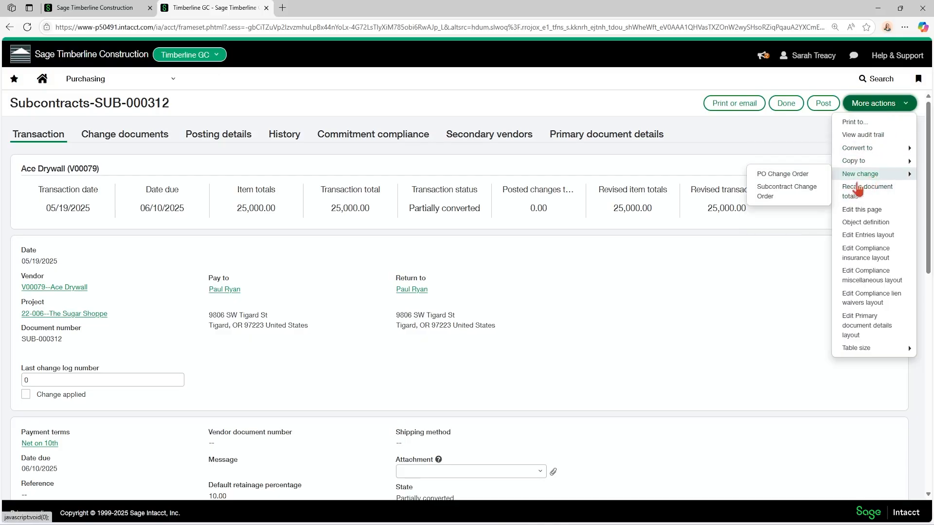
click(808, 196)
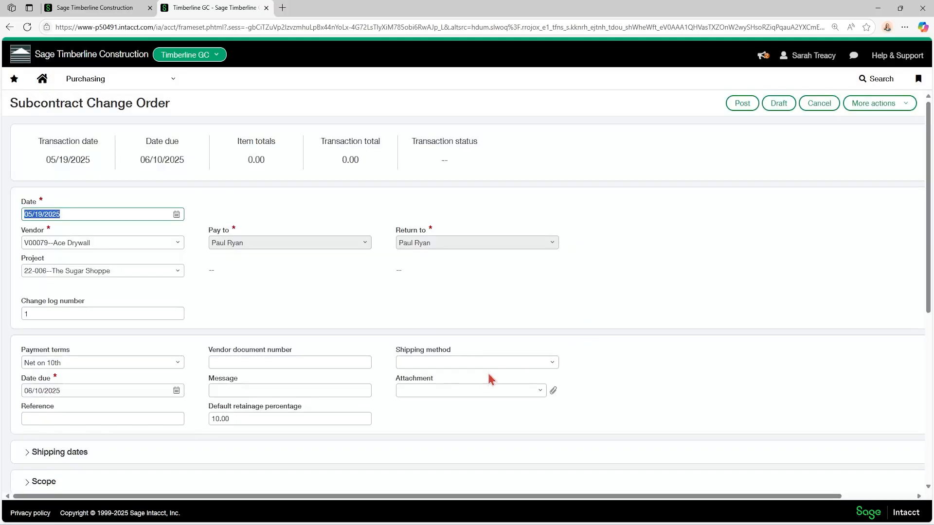
Set the price of the first change order entry line to 500 and post the Subcontract Change Order
scroll(226, 275, down, 3)
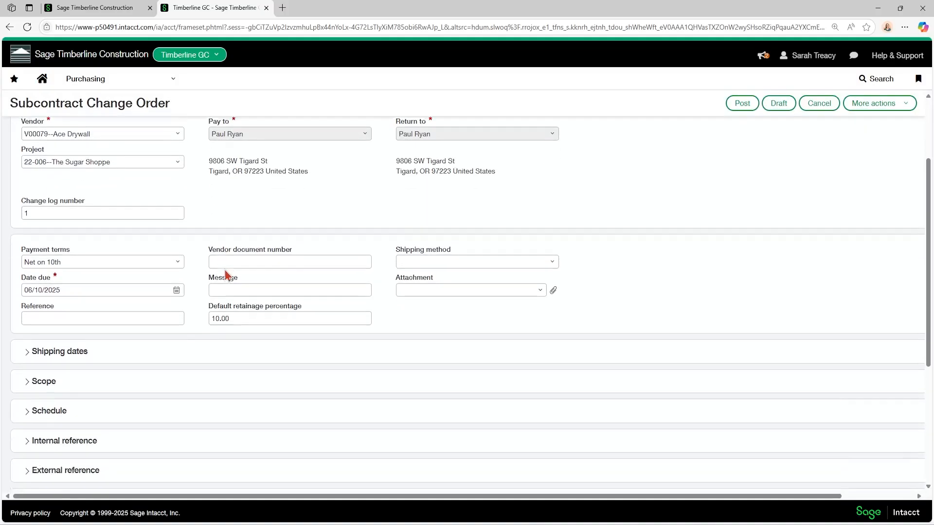
scroll(225, 275, down, 6)
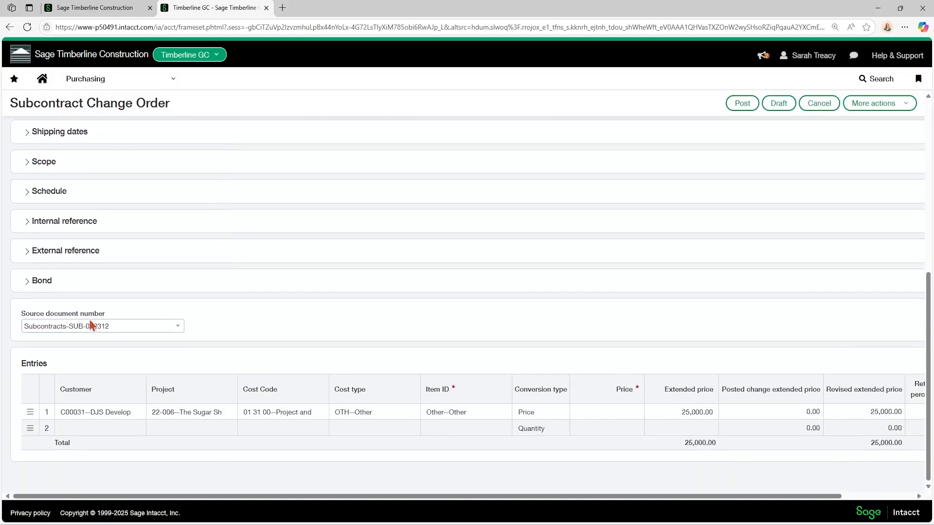
click(659, 412)
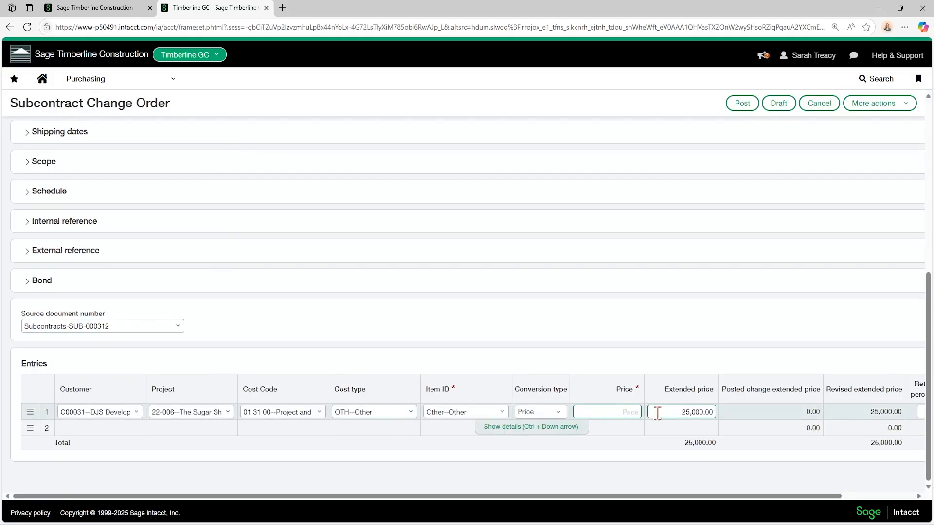
click(617, 413)
text(500)
key(Tab)
key(Tab)
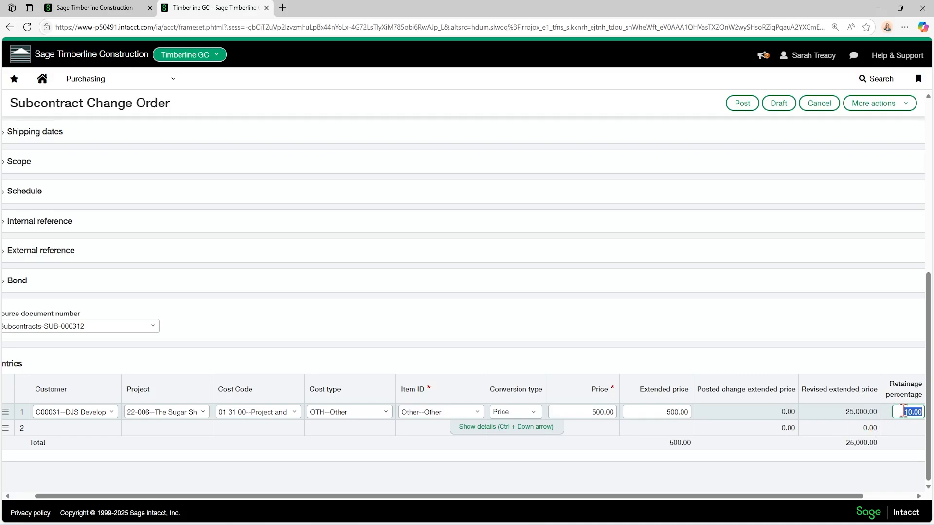
click(742, 104)
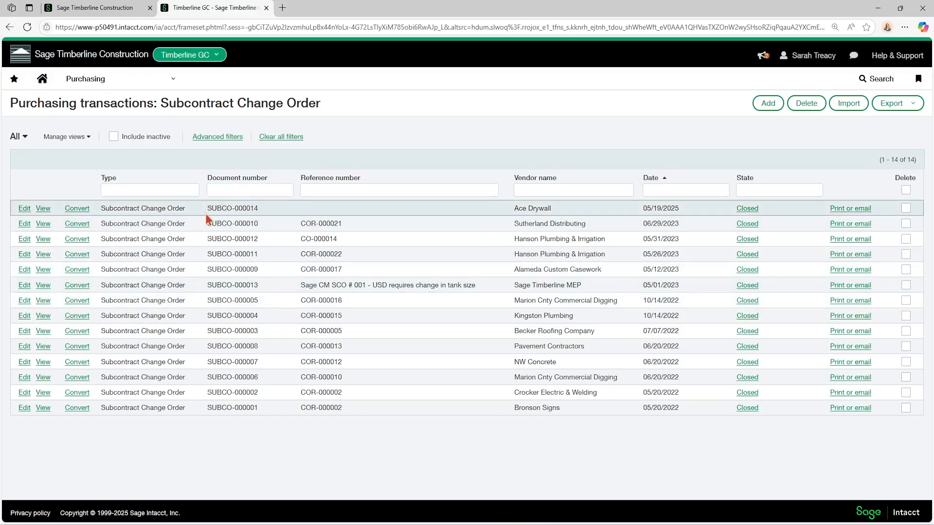
View the Ace Drywall subcontract from the Subcontracts list and check its revised totals and posted change documents
click(117, 79)
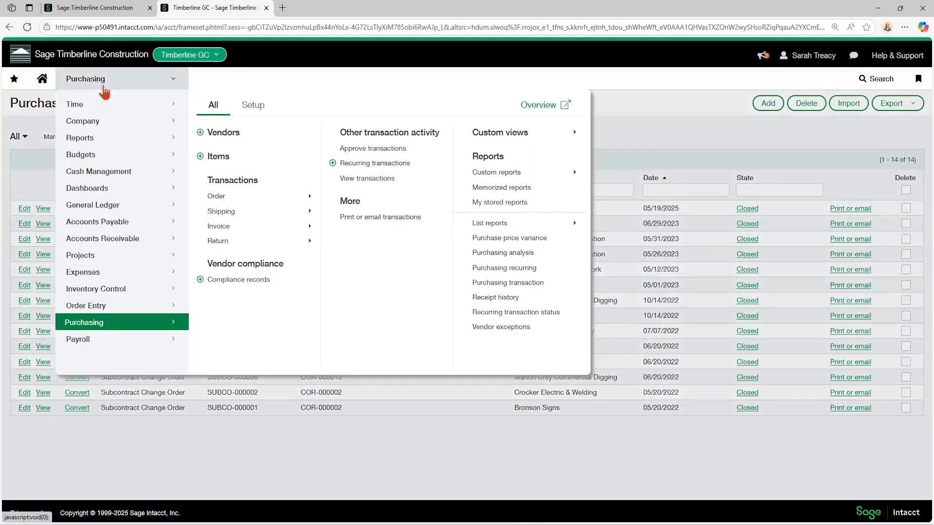
mouse_move(229, 197)
click(366, 246)
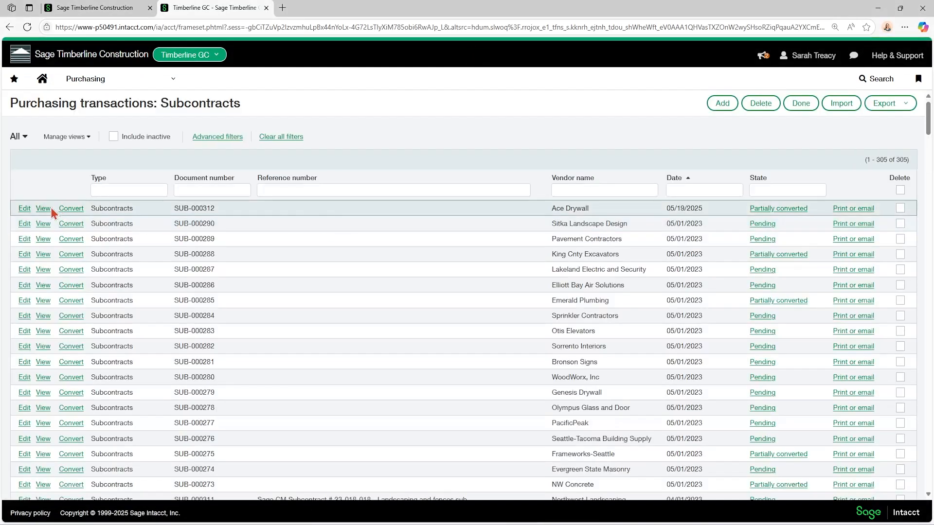
click(43, 208)
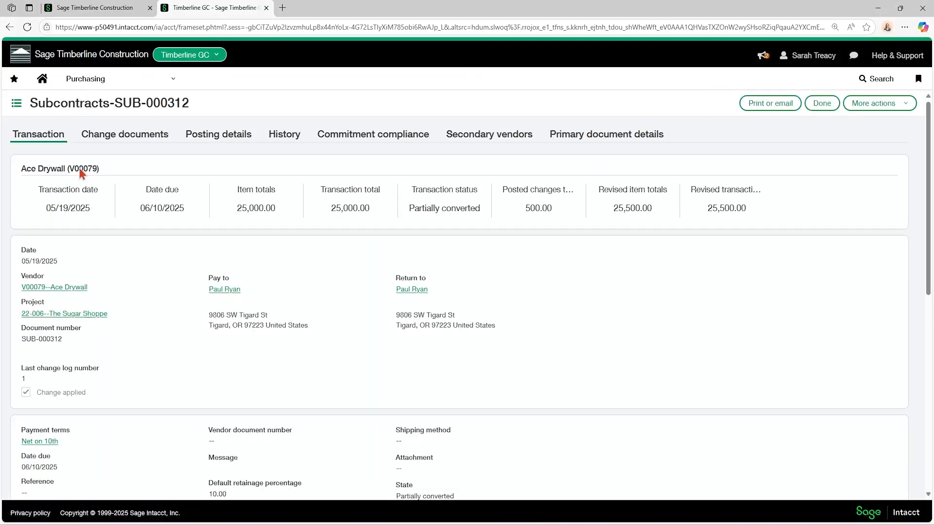
click(139, 137)
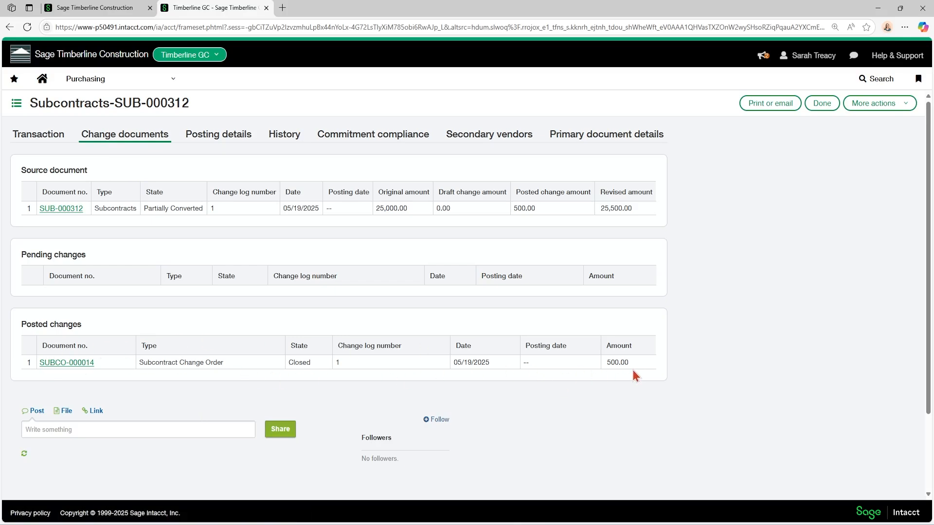
click(54, 140)
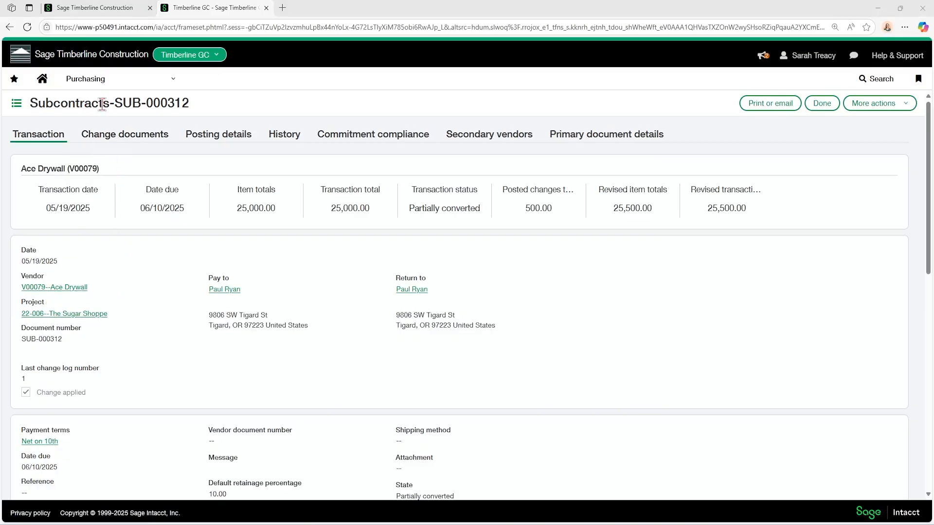
Show the list of projects and open The Sugar Shoppe project
click(102, 88)
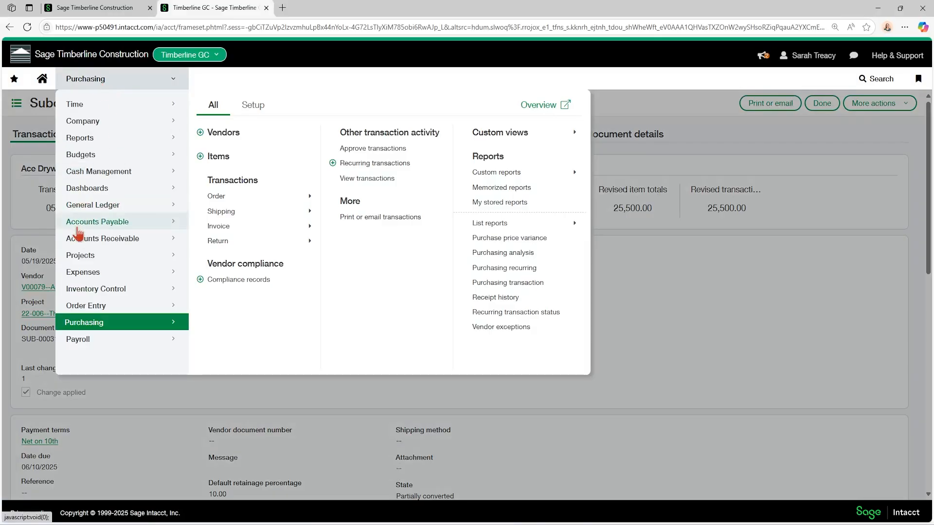
click(83, 258)
click(224, 136)
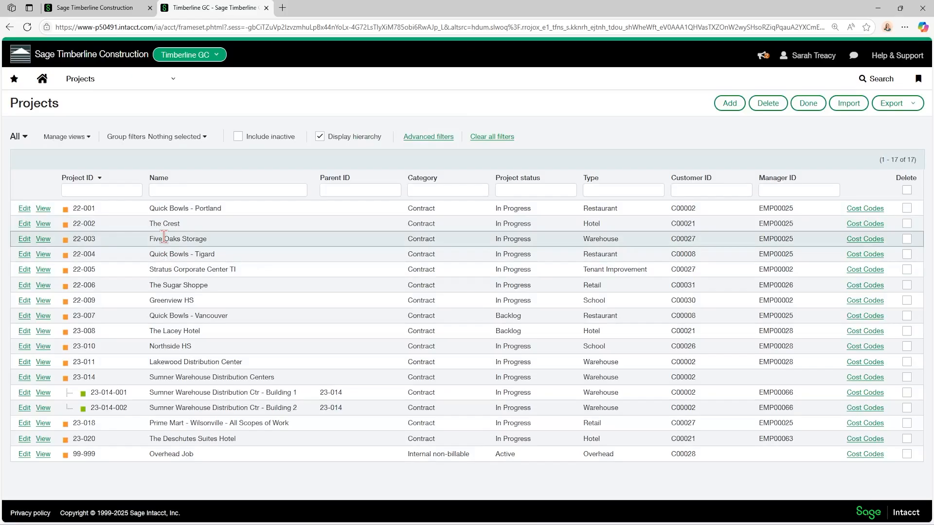
click(23, 286)
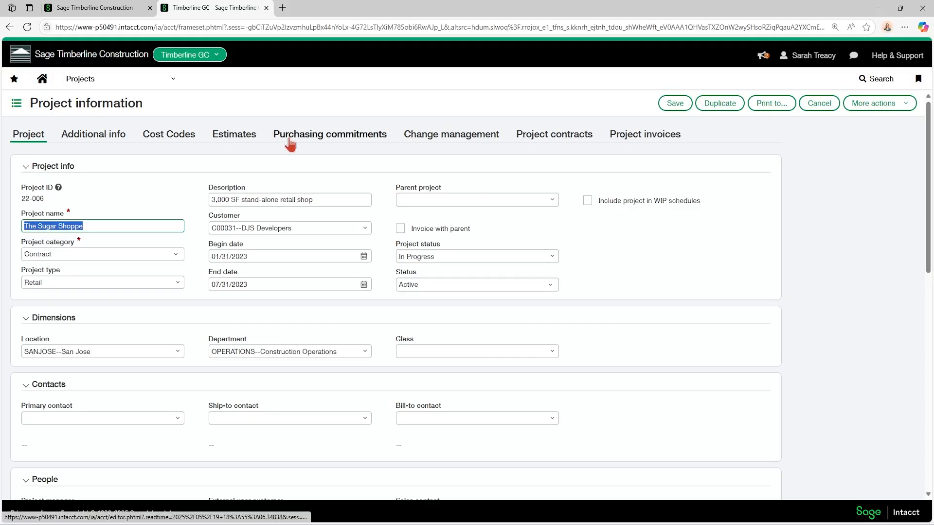
Review the purchasing commitments of The Sugar Shoppe project, including the row for the new Ace Drywall subcontract
click(315, 141)
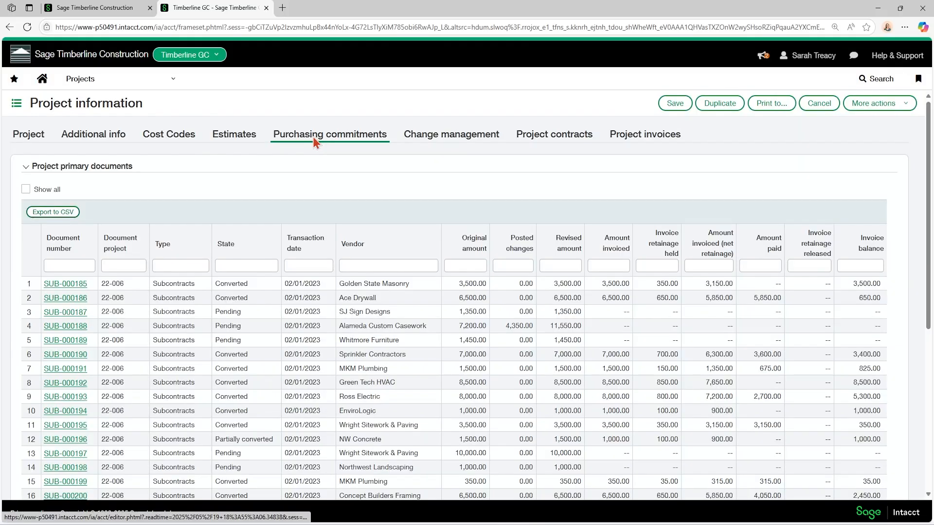
scroll(282, 188, down, 2)
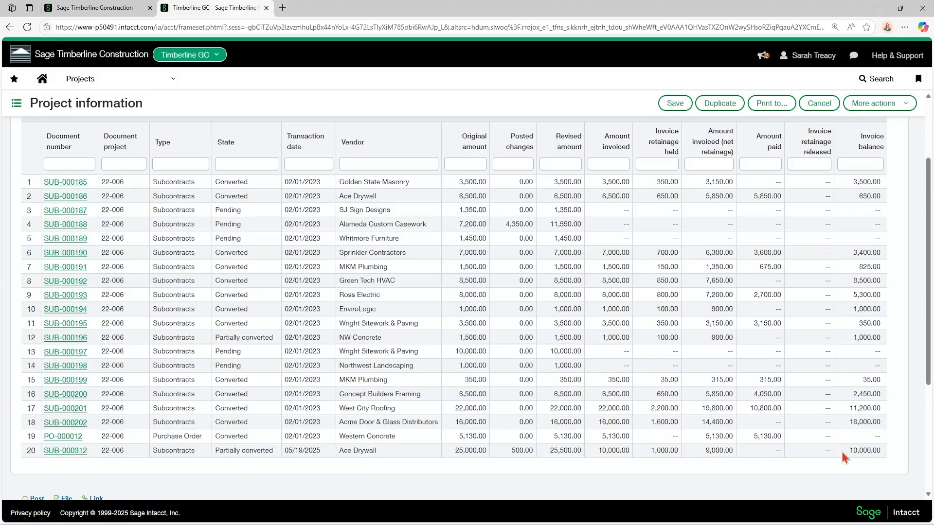
scroll(741, 454, up, 3)
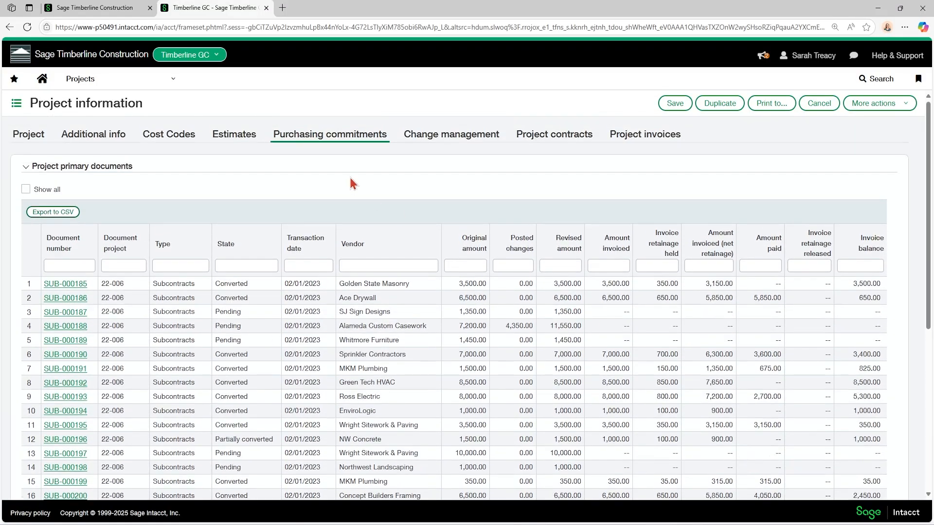
scroll(358, 253, down, 3)
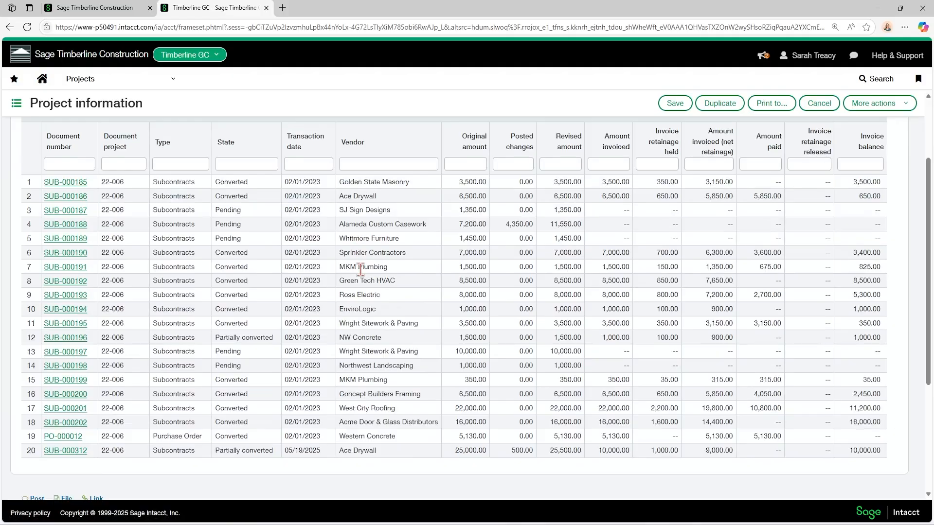
scroll(360, 270, down, 2)
scroll(55, 260, up, 5)
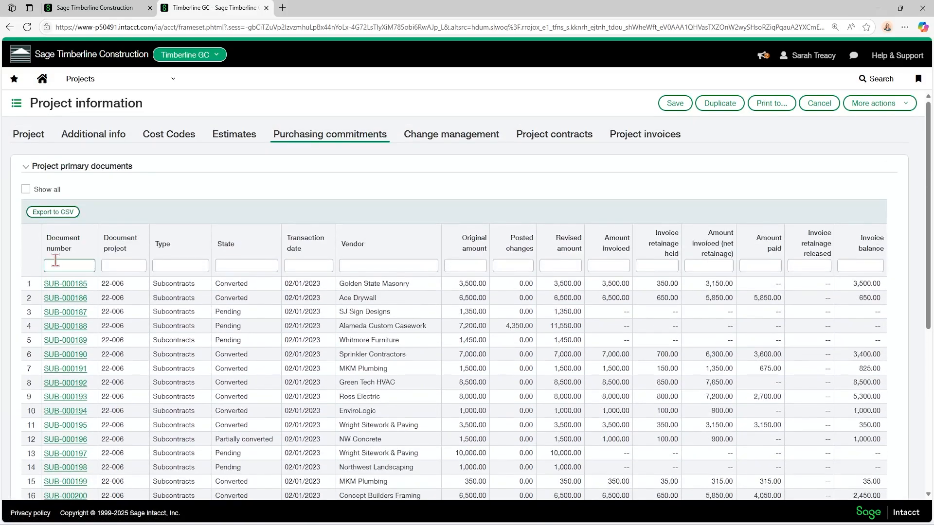
click(117, 83)
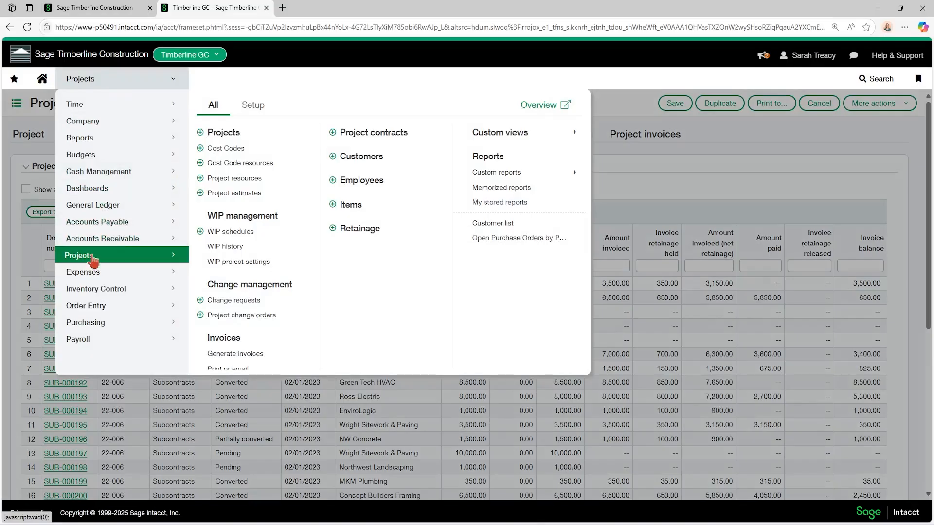
click(253, 106)
click(238, 134)
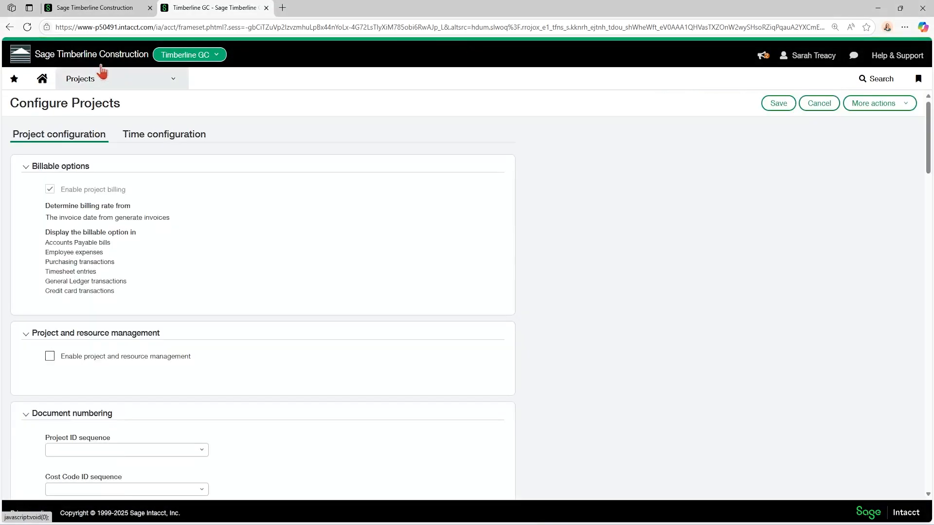
Switch to the top-level company and examine the project display options in the Projects configuration, including the purchasing commitments tab option
click(97, 9)
click(88, 79)
click(87, 273)
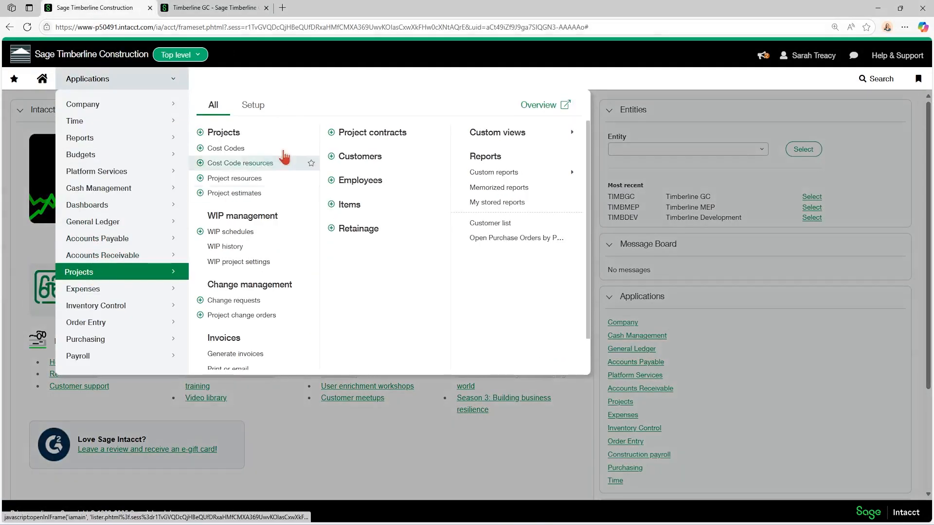
click(252, 106)
click(249, 133)
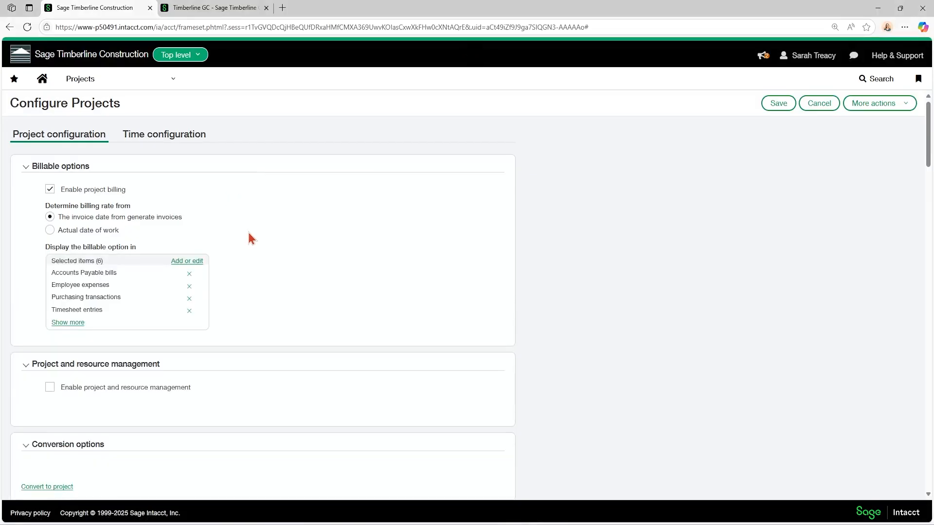
scroll(250, 238, down, 10)
scroll(252, 238, down, 20)
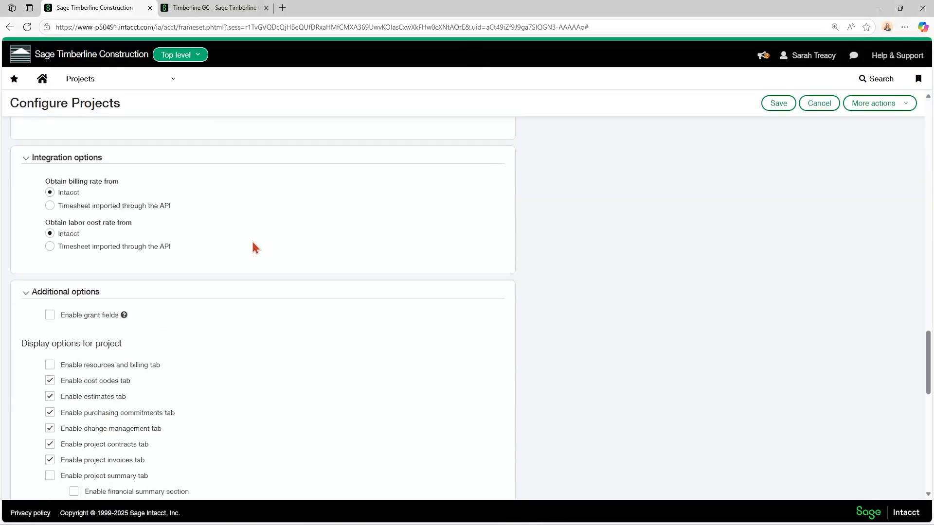
scroll(252, 243, up, 1)
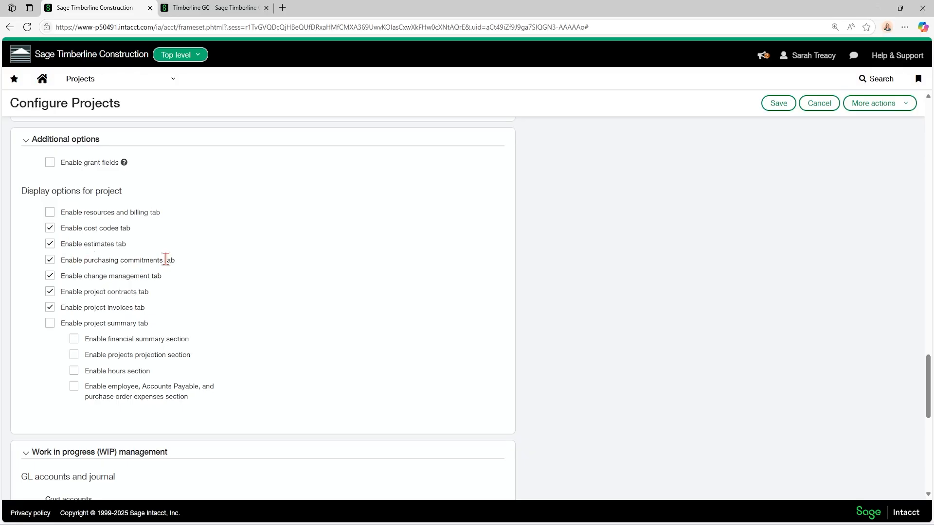
Return to the top-level home page and open the Purchasing configuration
click(43, 83)
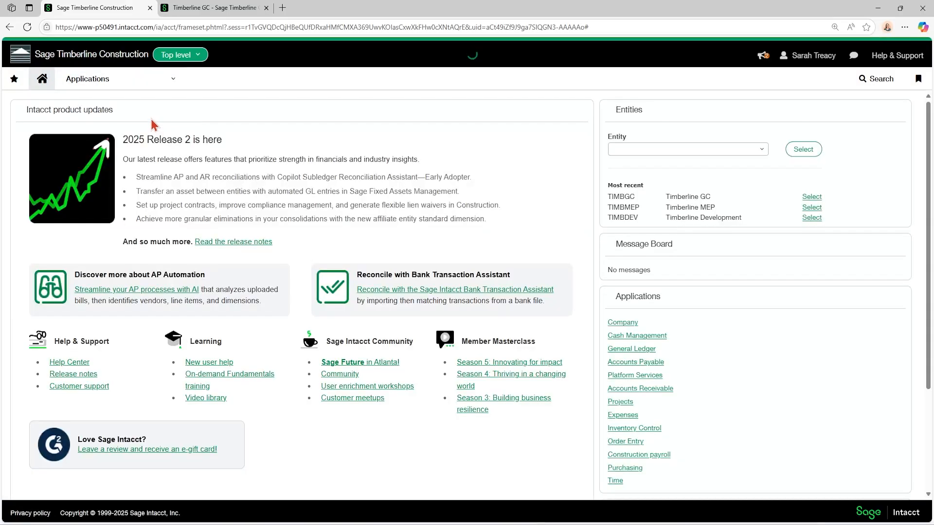
click(206, 8)
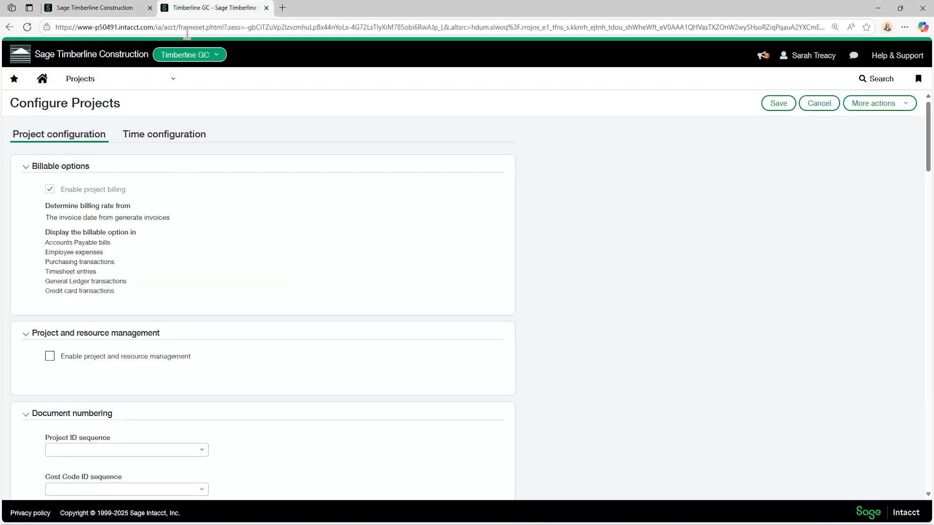
click(111, 84)
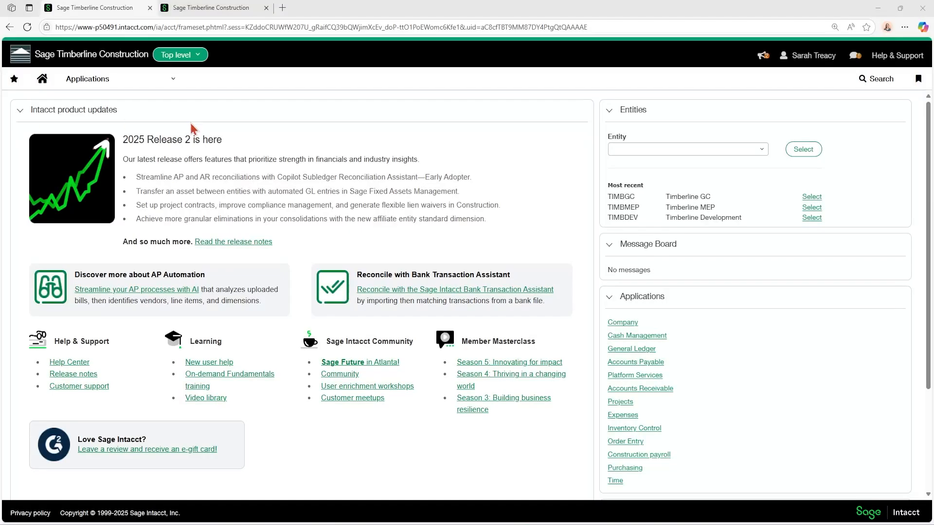
click(104, 87)
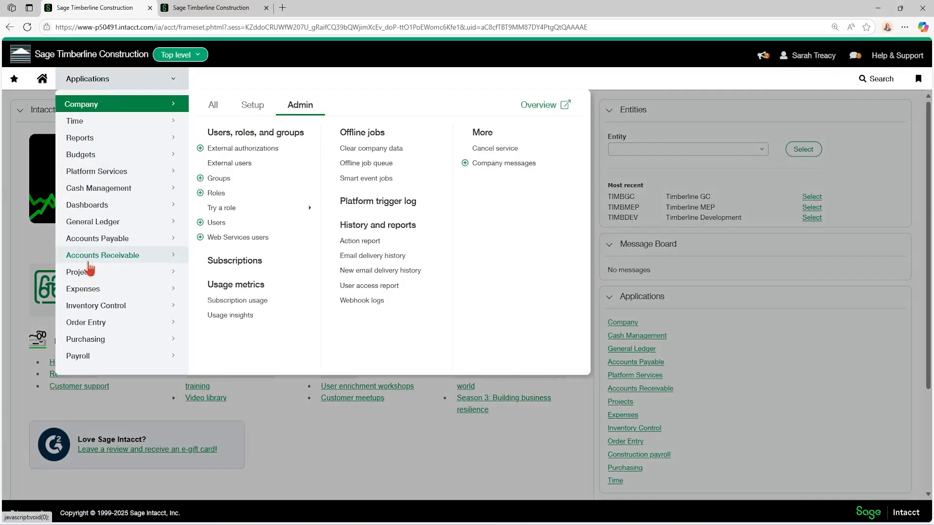
click(85, 343)
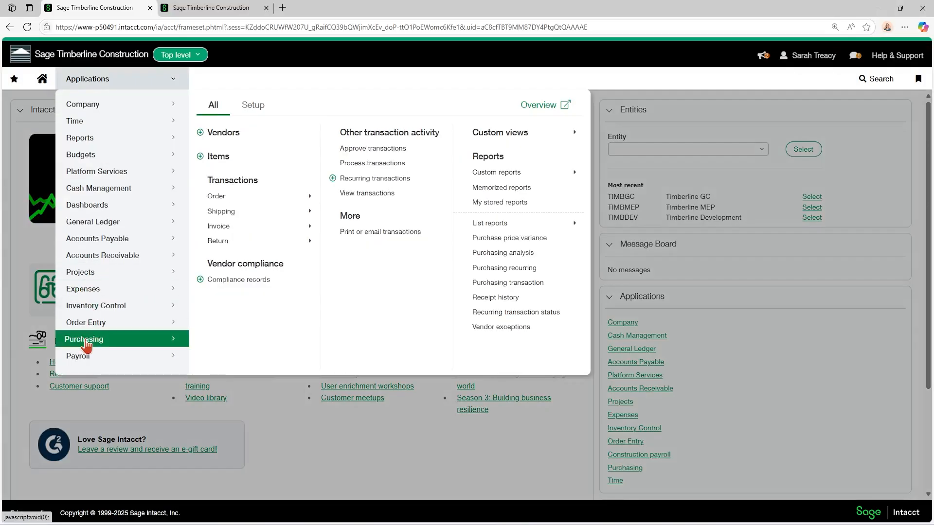
click(249, 109)
click(231, 132)
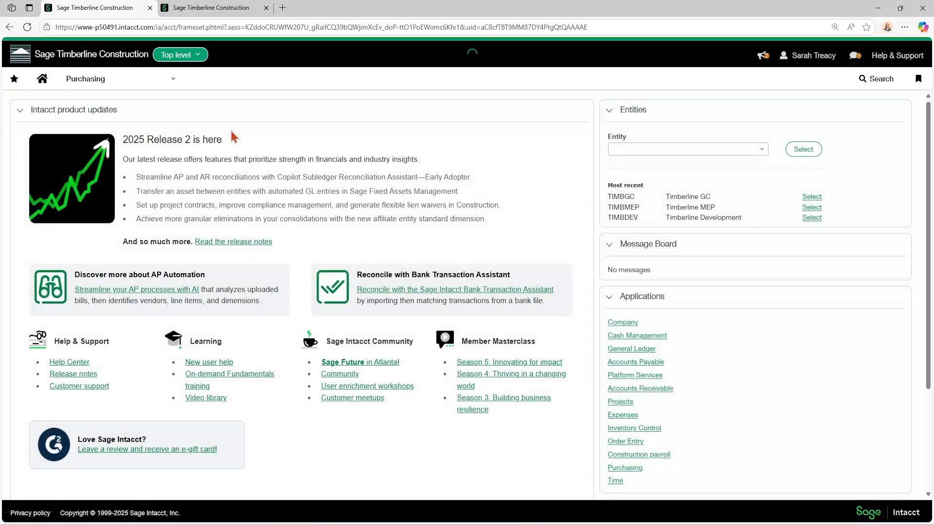
Open the list of purchasing approval policies from the Approvals settings and enlarge it to full size
scroll(228, 194, down, 6)
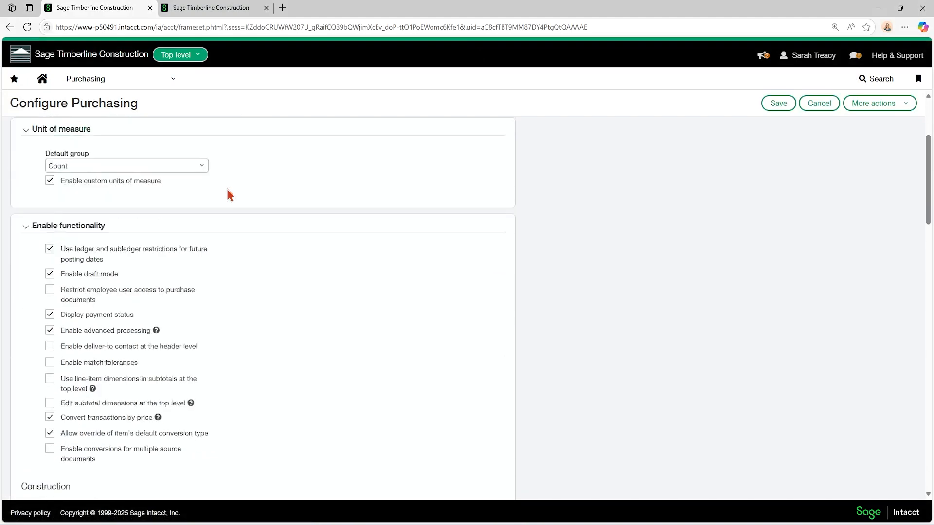
scroll(229, 195, down, 11)
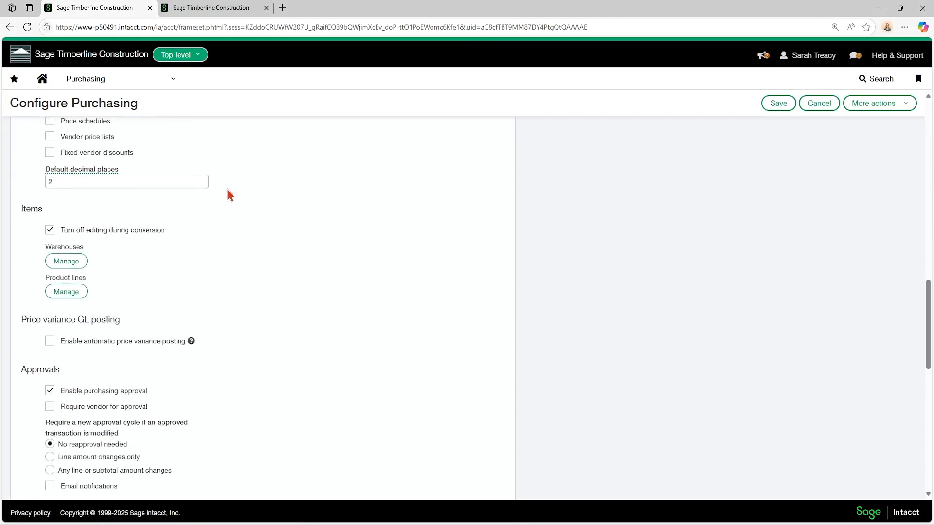
scroll(229, 195, down, 2)
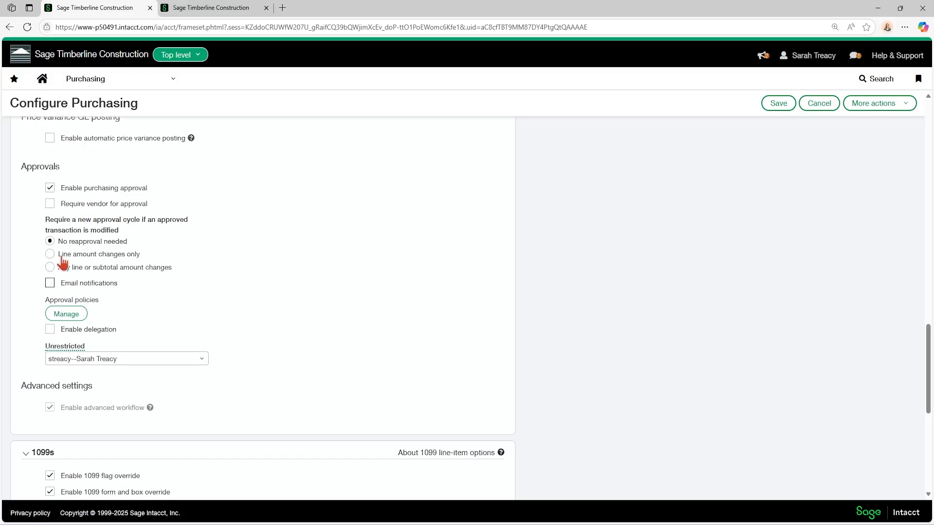
click(64, 317)
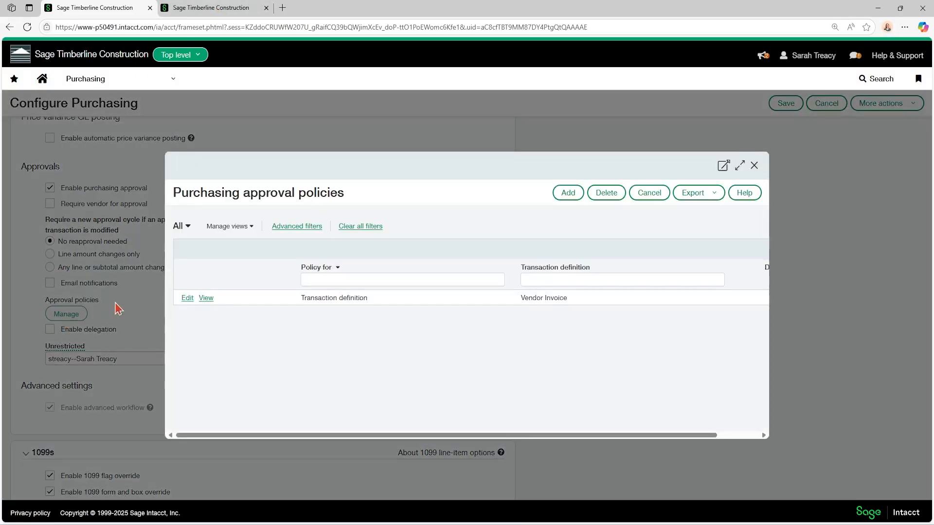
click(740, 166)
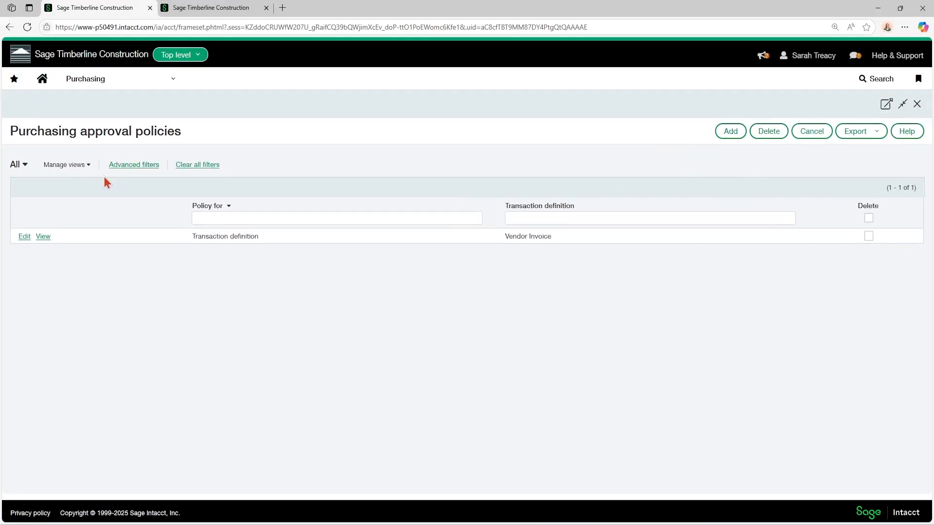
Add a new purchasing approval policy for the Vendor Invoice transaction definition
click(732, 137)
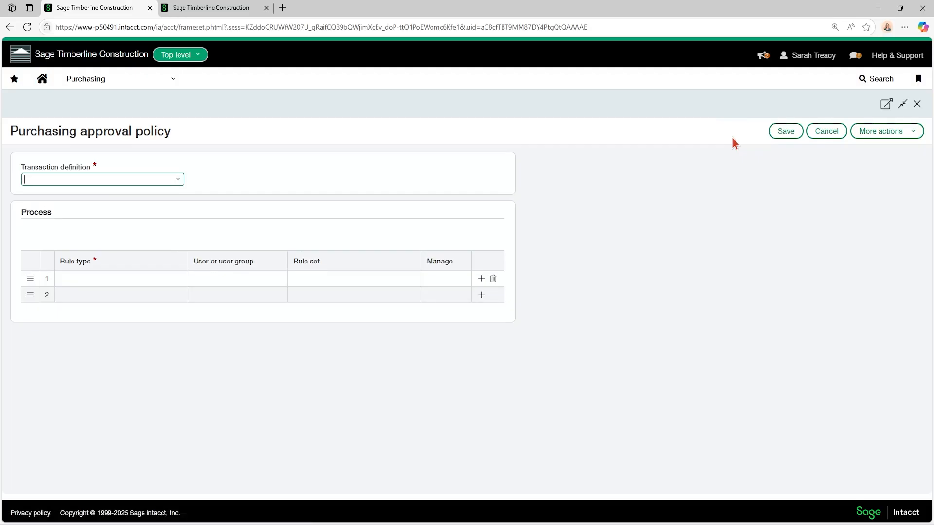
click(178, 187)
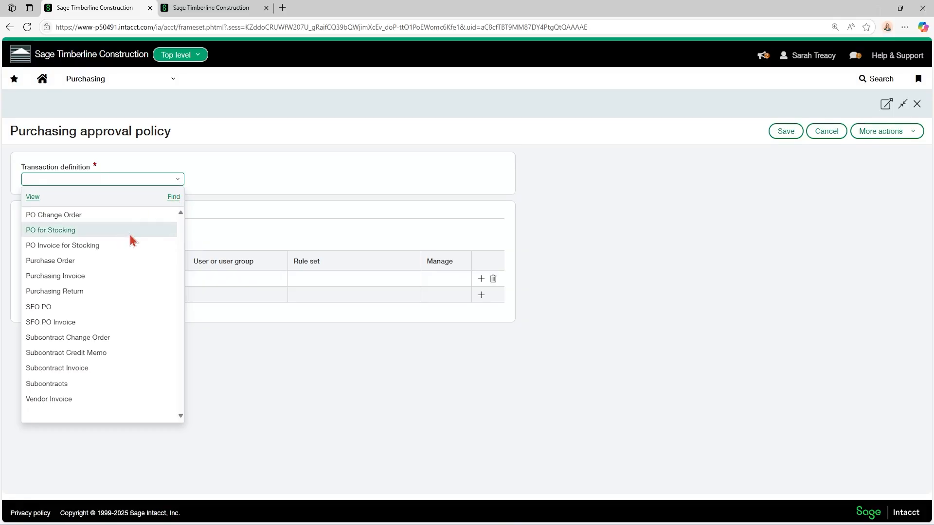
click(65, 400)
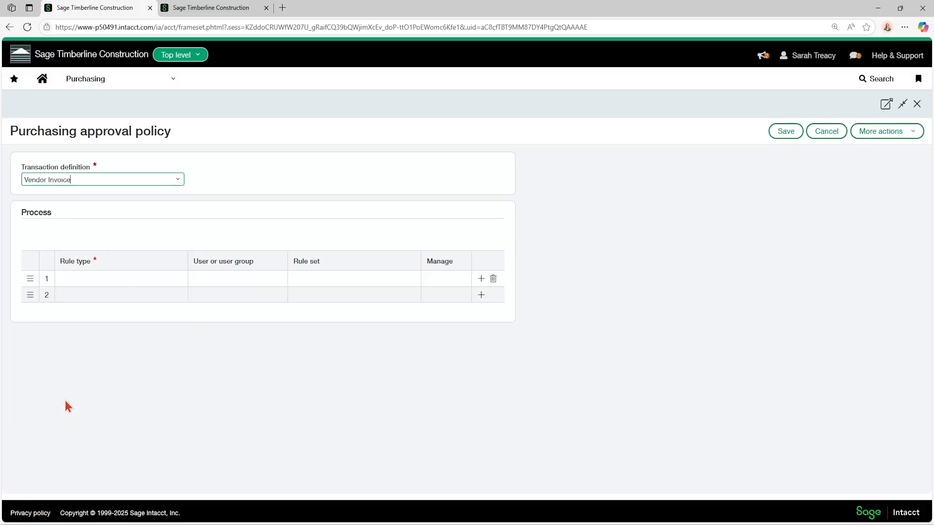
Set the rule type of the policy's first process line to Value Approval
click(83, 278)
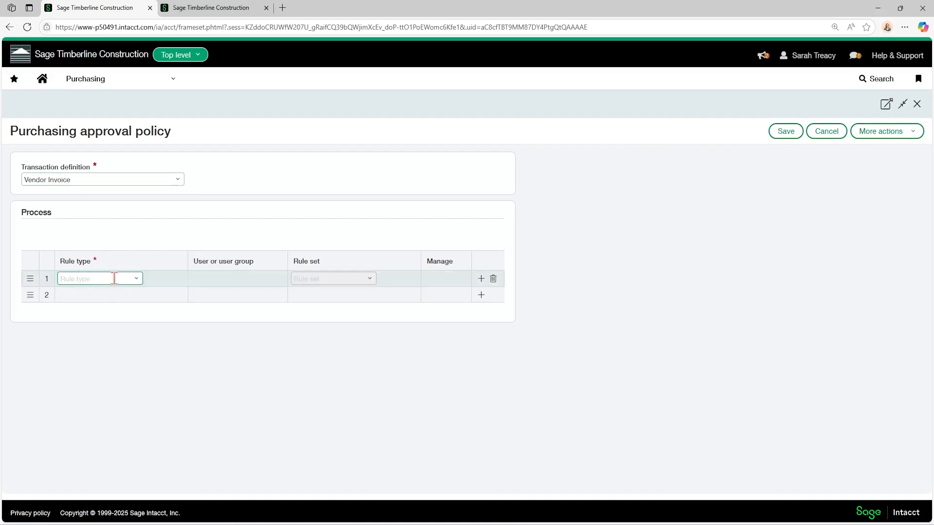
click(136, 280)
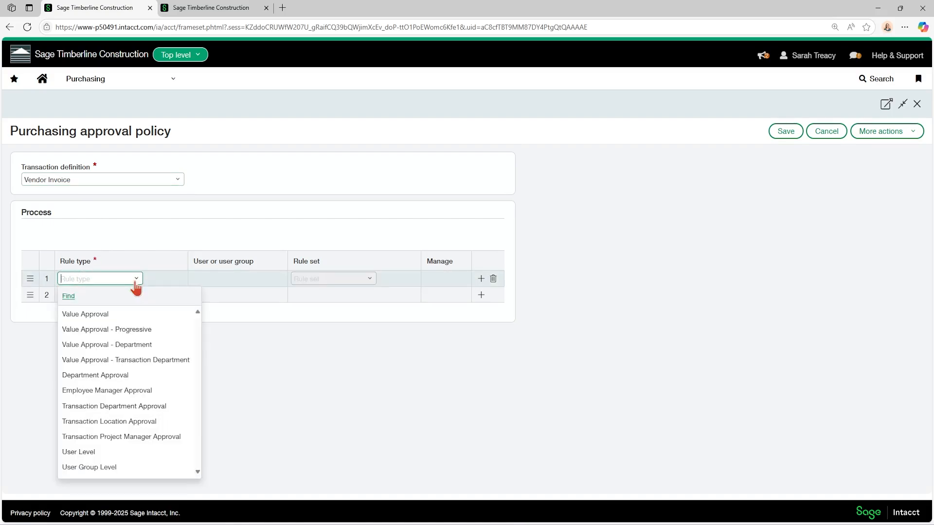
click(93, 315)
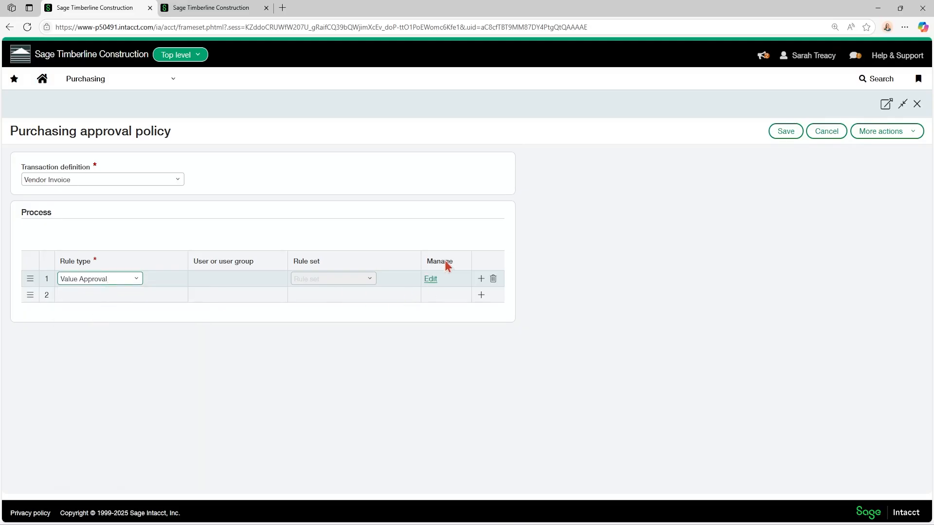
In the value approval rule, cap Level2 at 500,000.00 and add Level3 from 500,000.01 with 2 minimum approvers
click(431, 279)
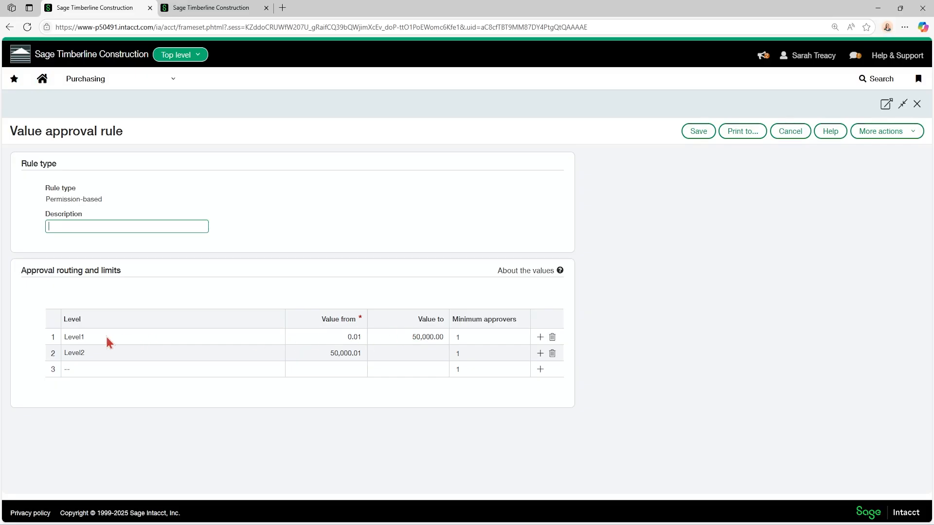
drag(83, 335, 63, 336)
click(118, 341)
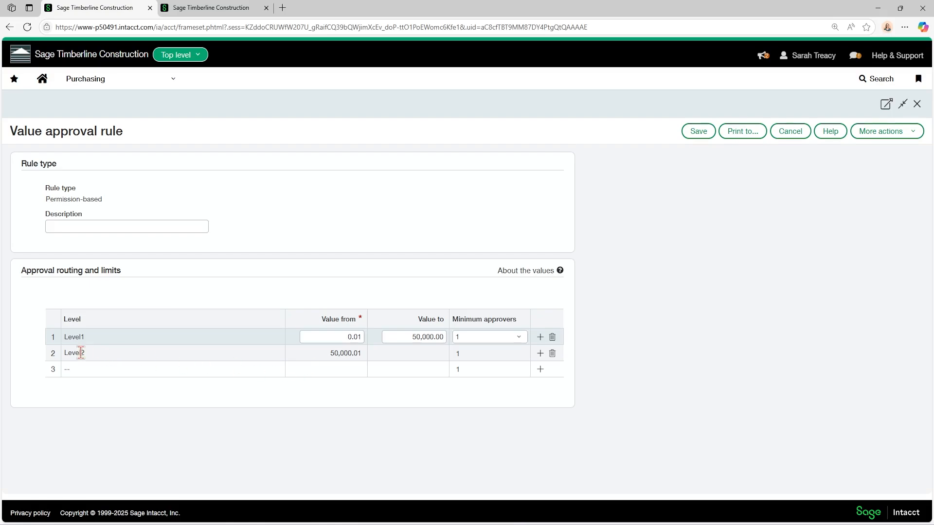
click(428, 353)
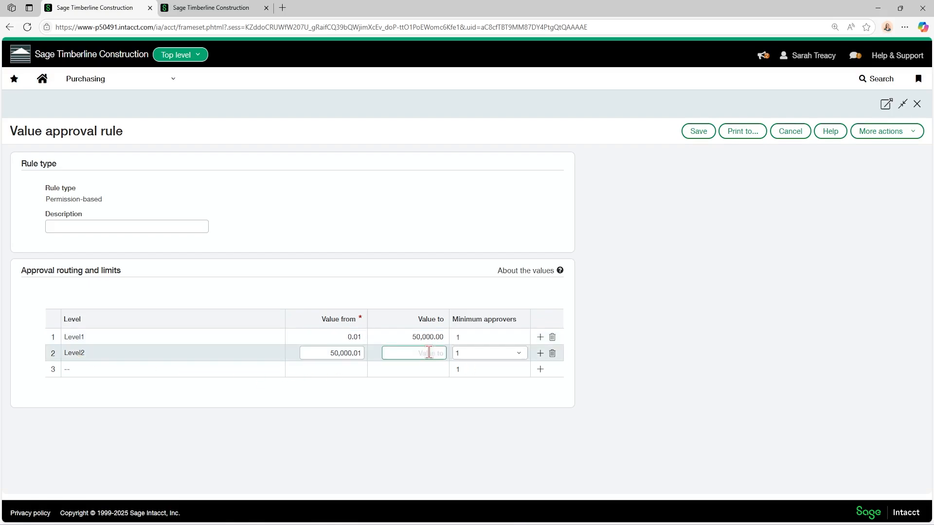
text(500000)
click(348, 369)
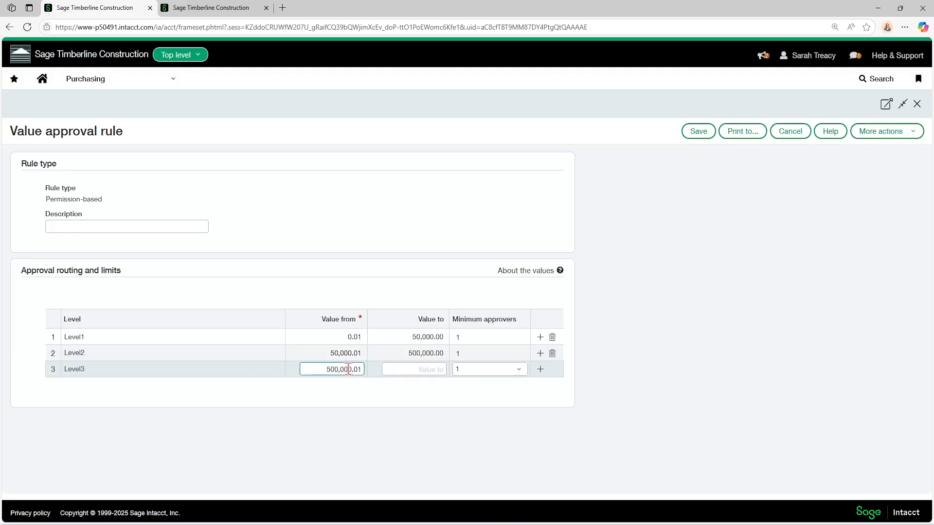
click(496, 374)
click(482, 400)
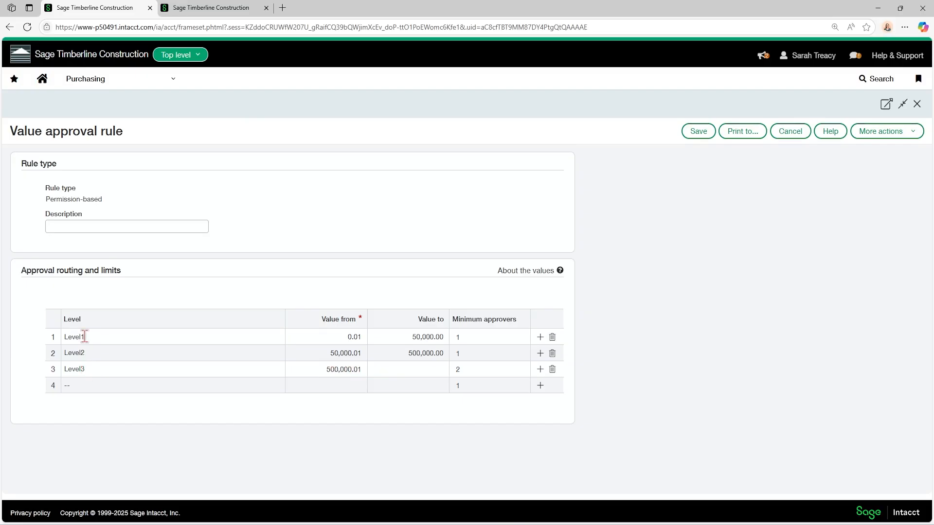
Examine the Admin role's Purchasing permissions in the Roles list, including the purchasing approval levels, and return to the value approval rule
click(233, 7)
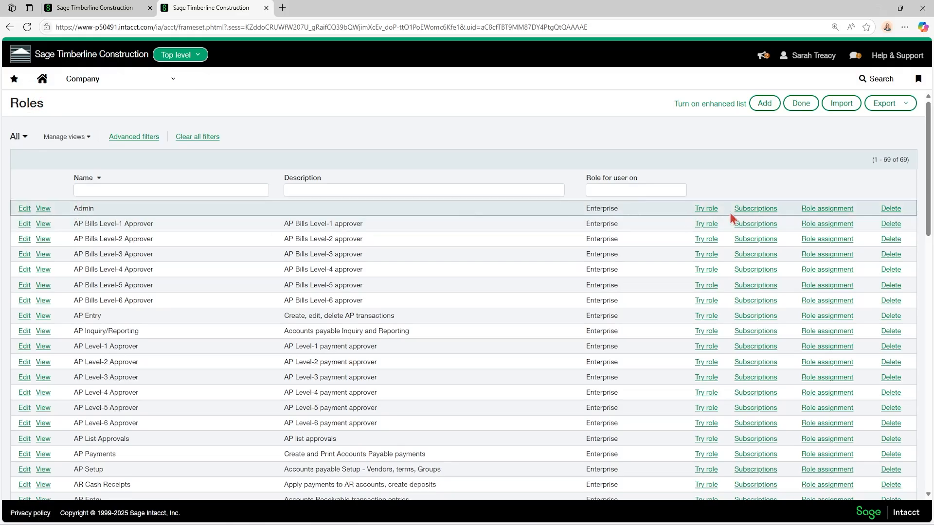
click(757, 210)
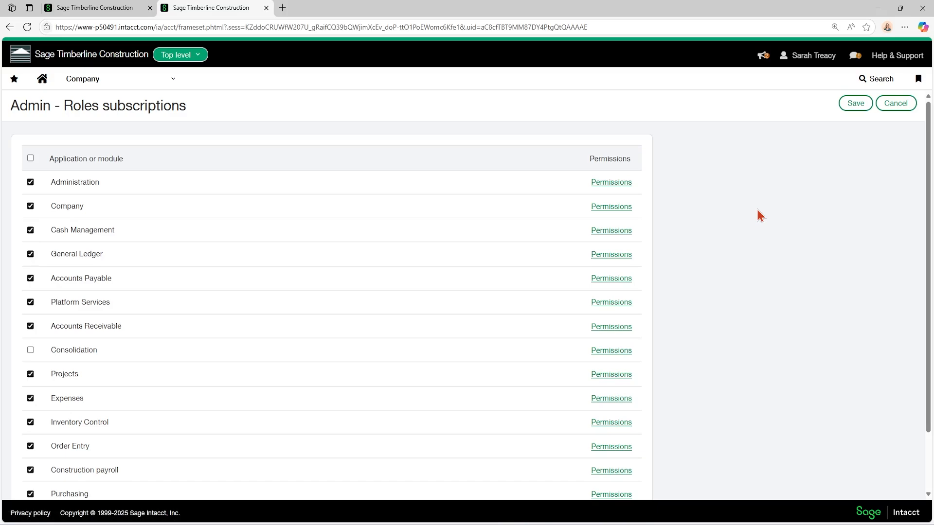
scroll(757, 210, down, 2)
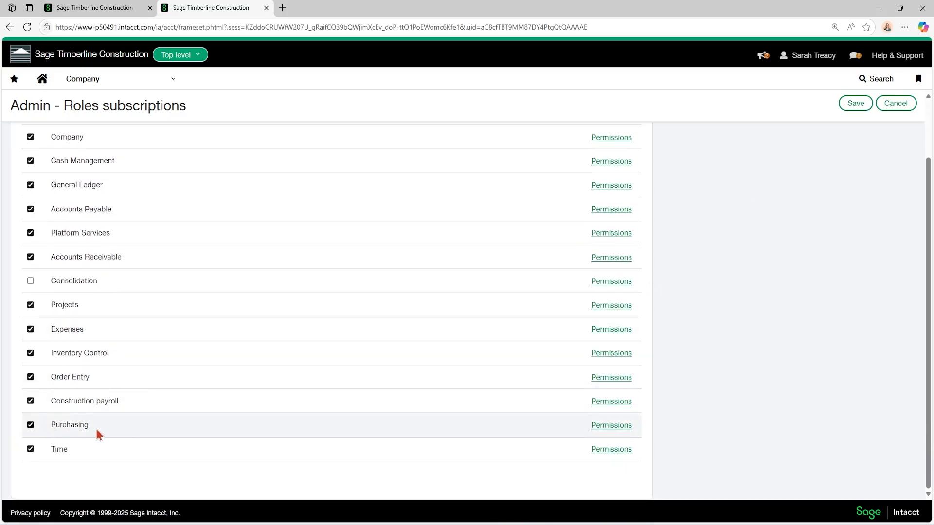
click(621, 427)
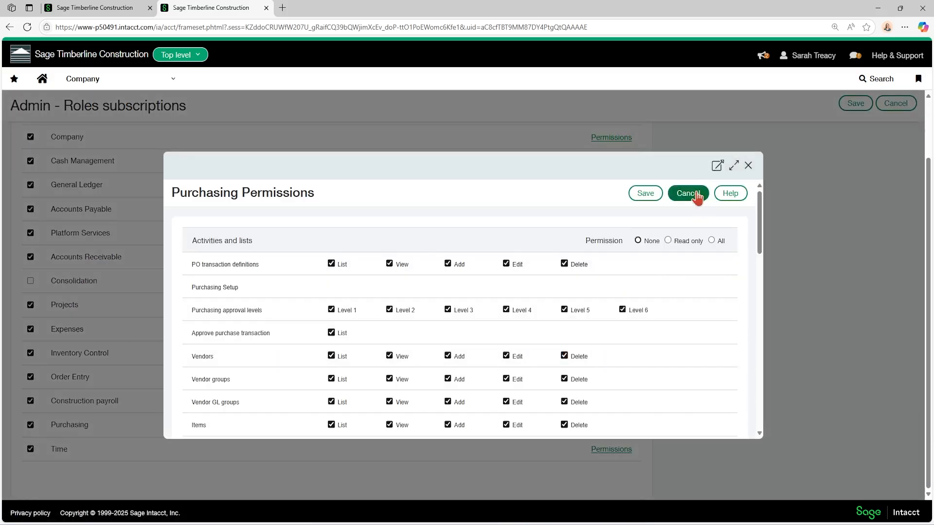
click(734, 165)
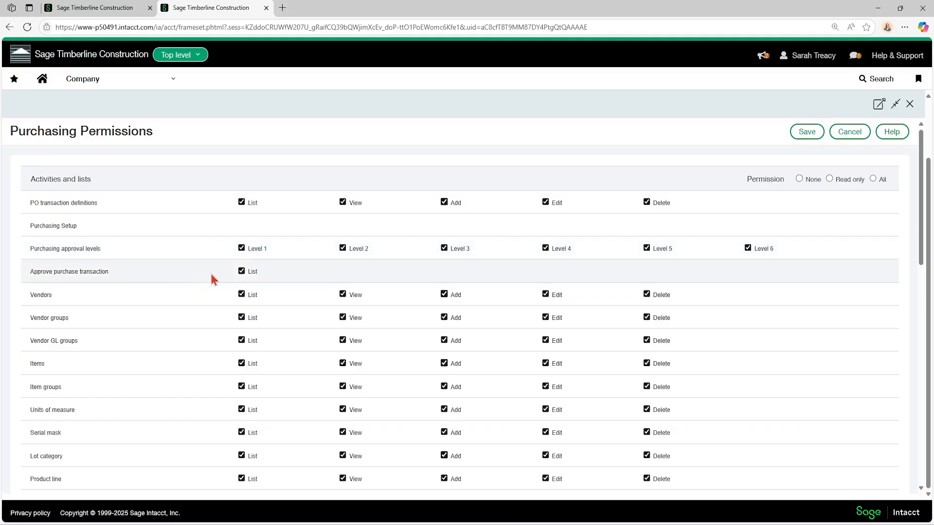
click(95, 7)
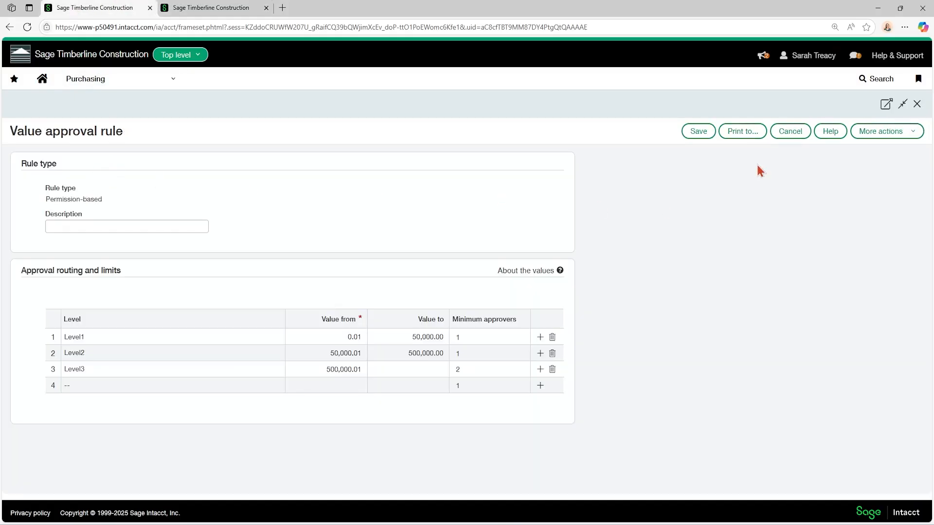
Discard the value approval rule edits and change the first line's rule type to Value Approval - Progressive
click(802, 135)
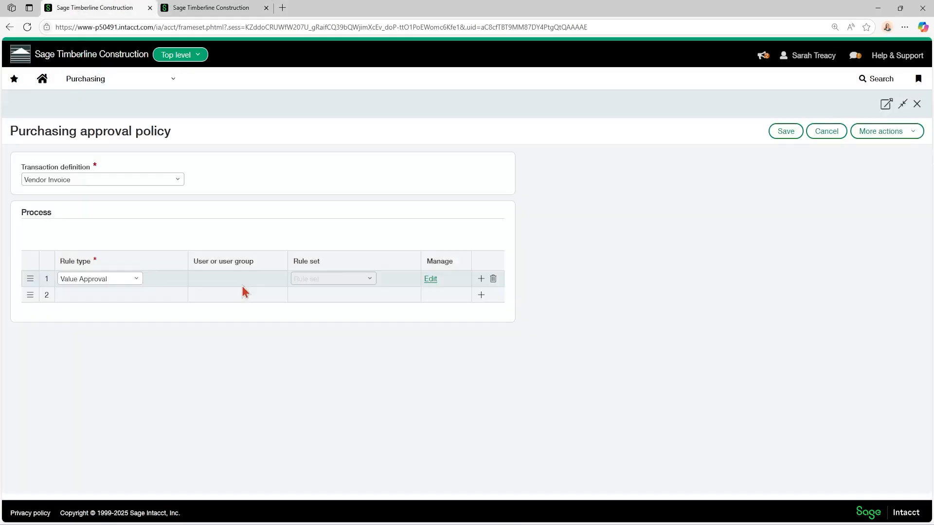
click(141, 282)
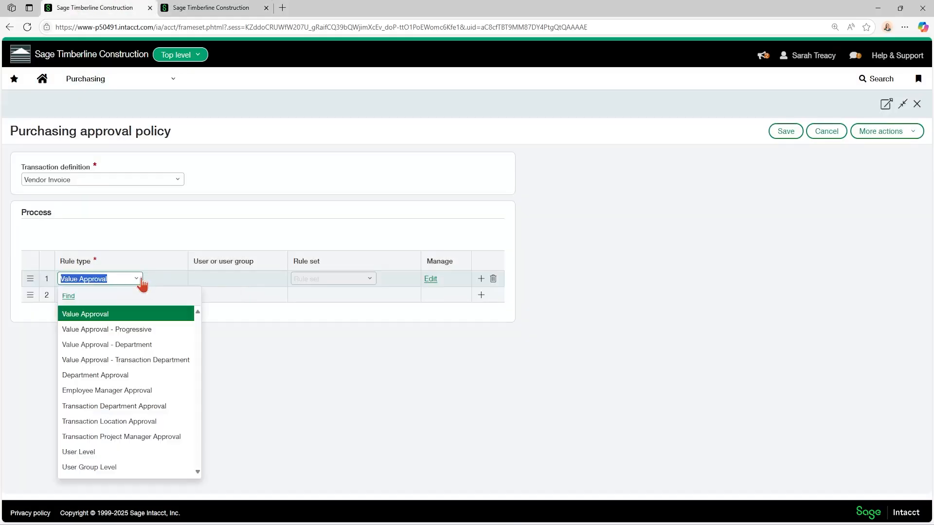
click(107, 332)
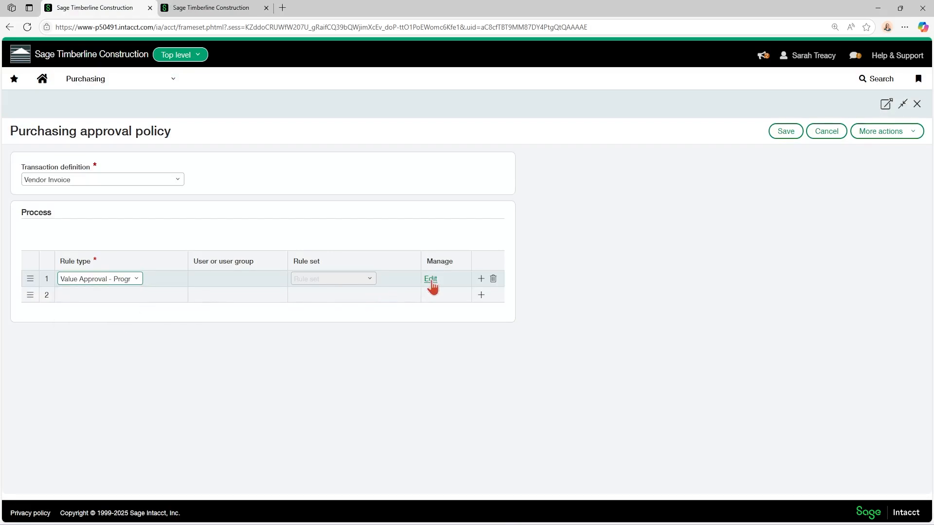
Set the first line's rule type to User Level and choose an individual user as the approver
click(141, 280)
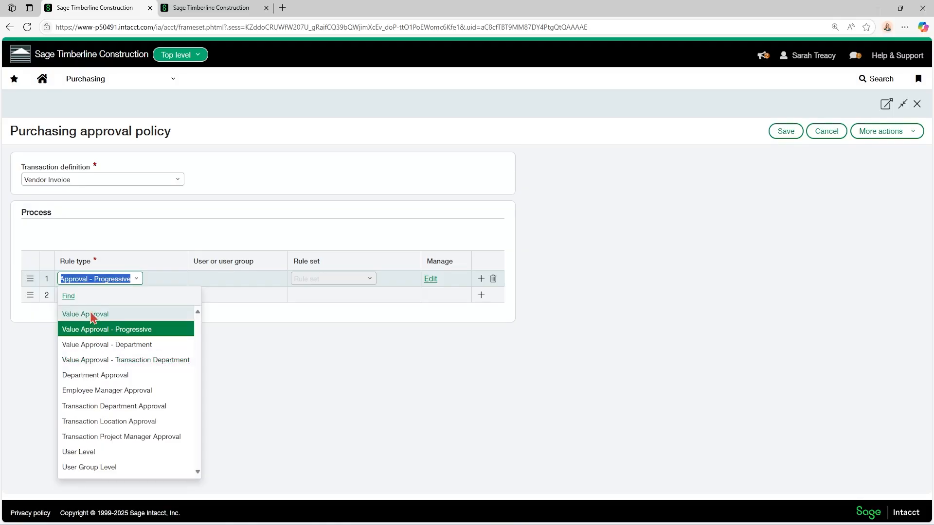
click(92, 453)
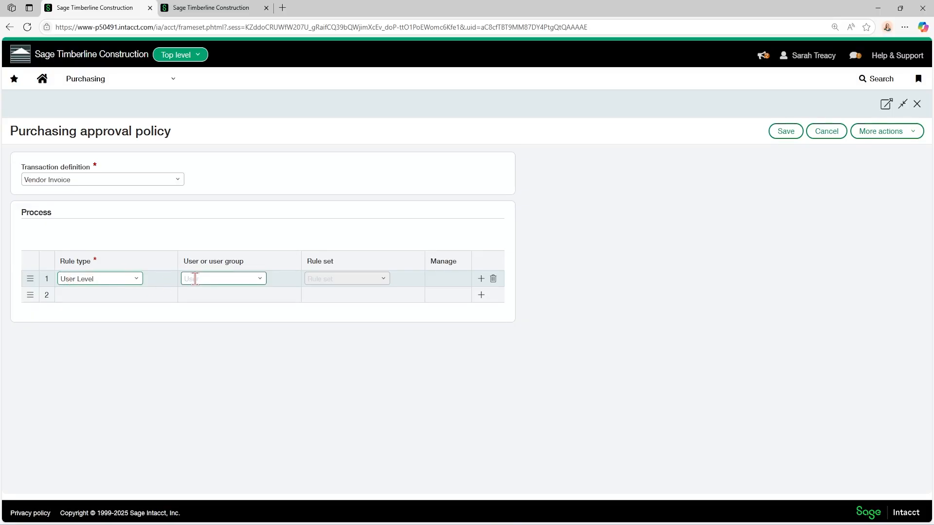
click(265, 284)
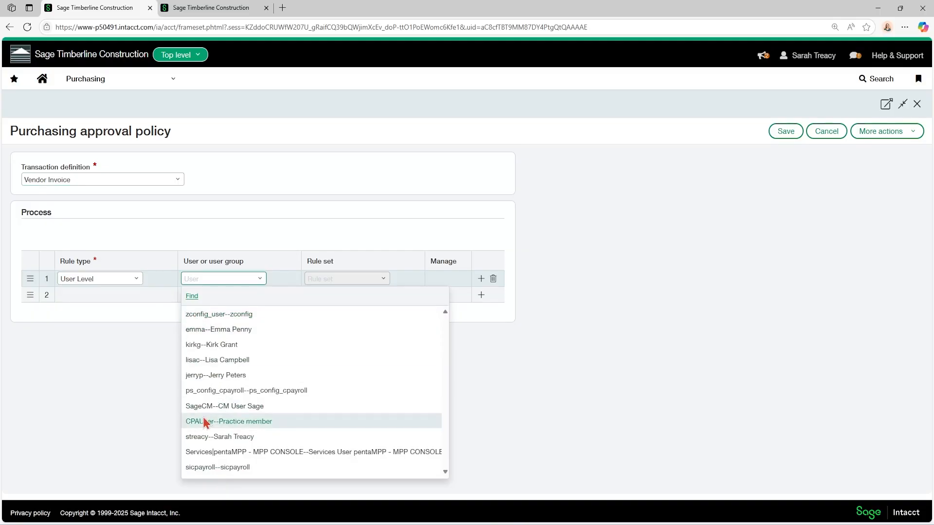
click(203, 360)
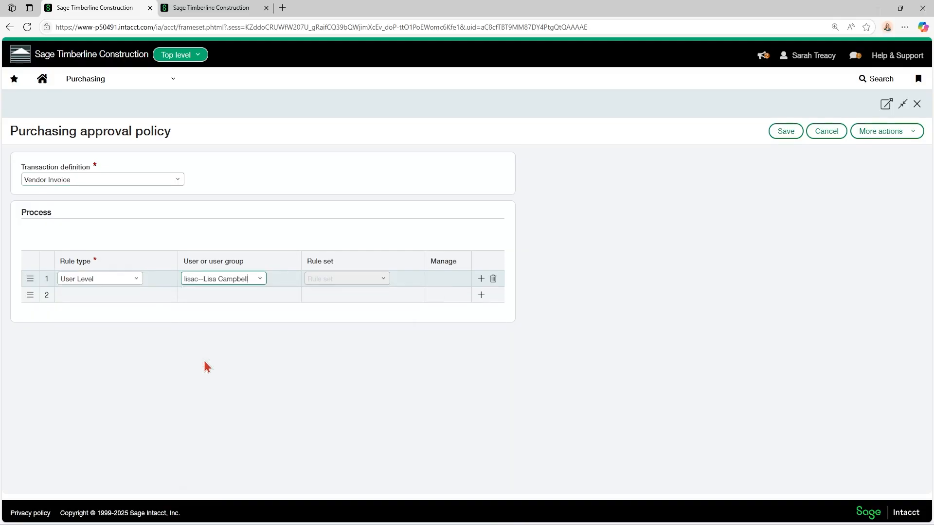
Set the first line's rule type to User Group Level and check the available user groups
click(129, 278)
click(127, 281)
click(137, 279)
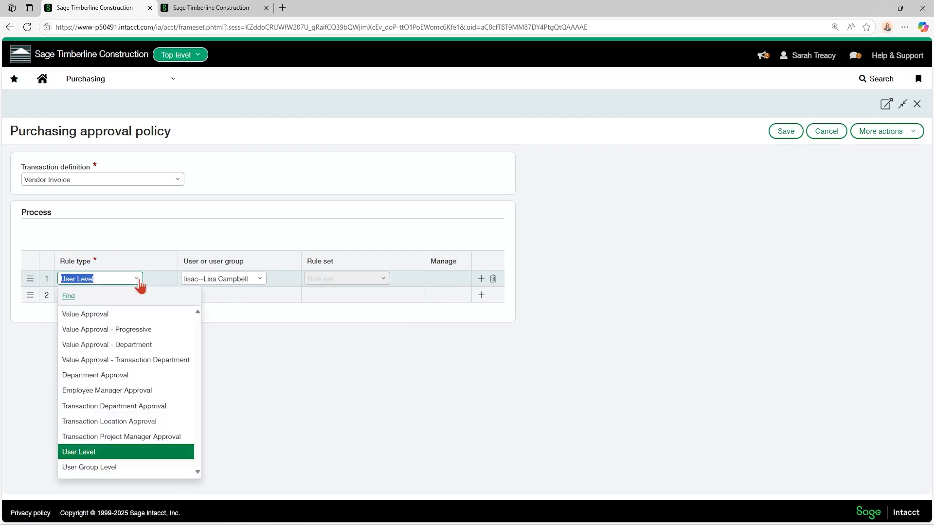
click(90, 468)
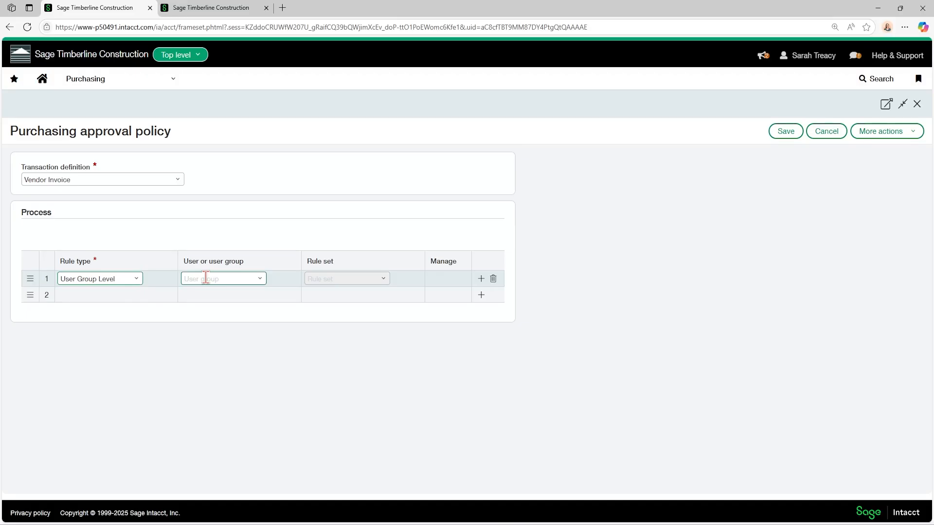
click(258, 281)
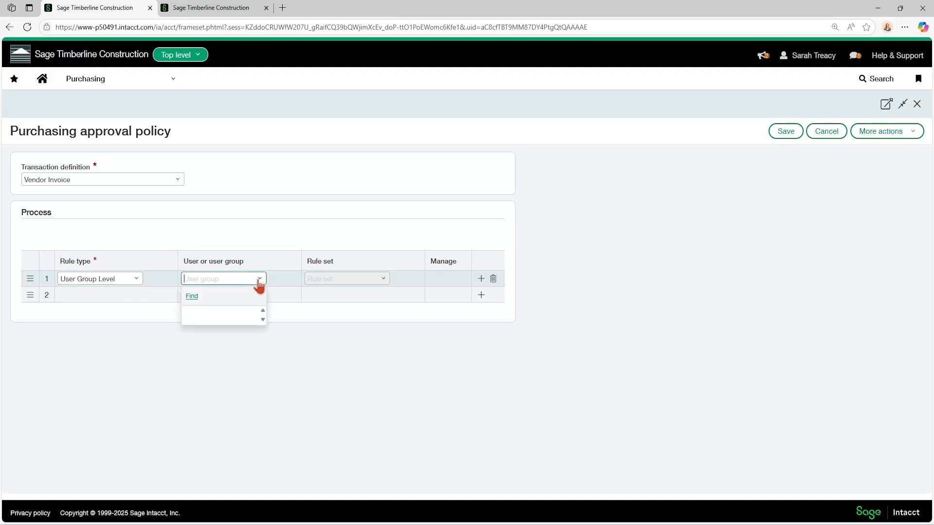
click(260, 282)
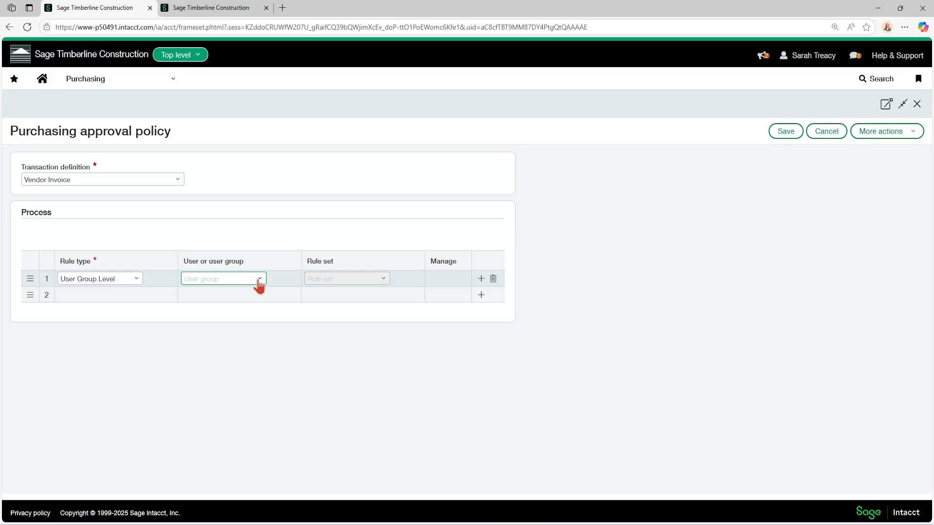
Try Department Approval and Employee Manager Approval as the first line's rule type
click(135, 284)
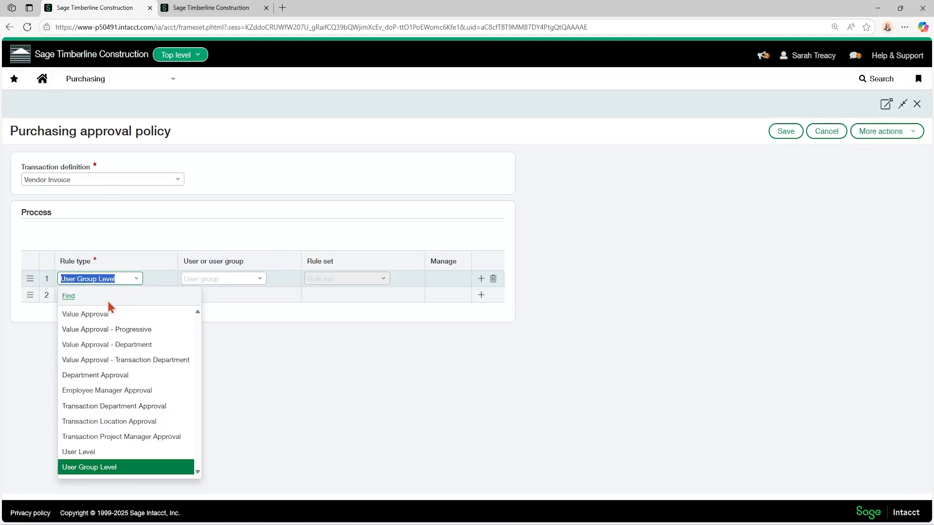
click(81, 376)
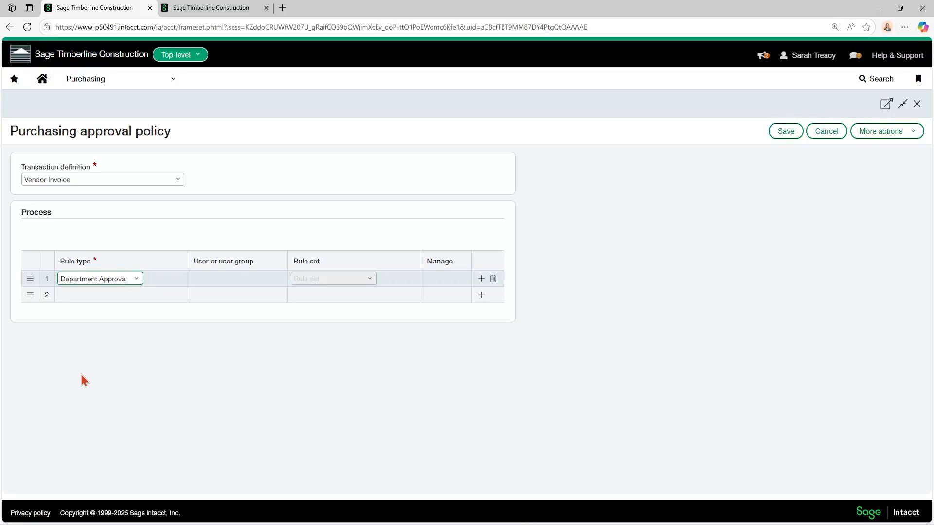
click(136, 287)
click(99, 390)
Try Transaction Department Approval as the first line's rule type, and change it to Transaction Location Approval
click(137, 285)
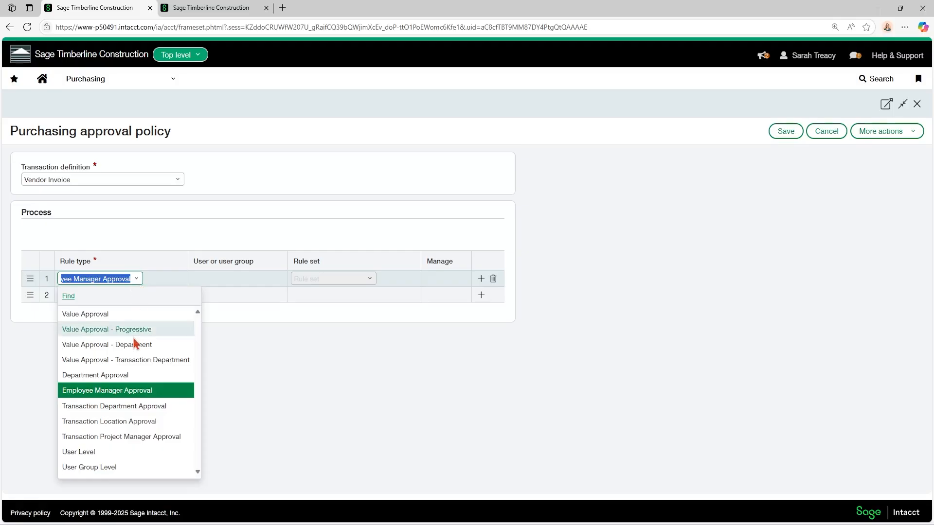
click(117, 407)
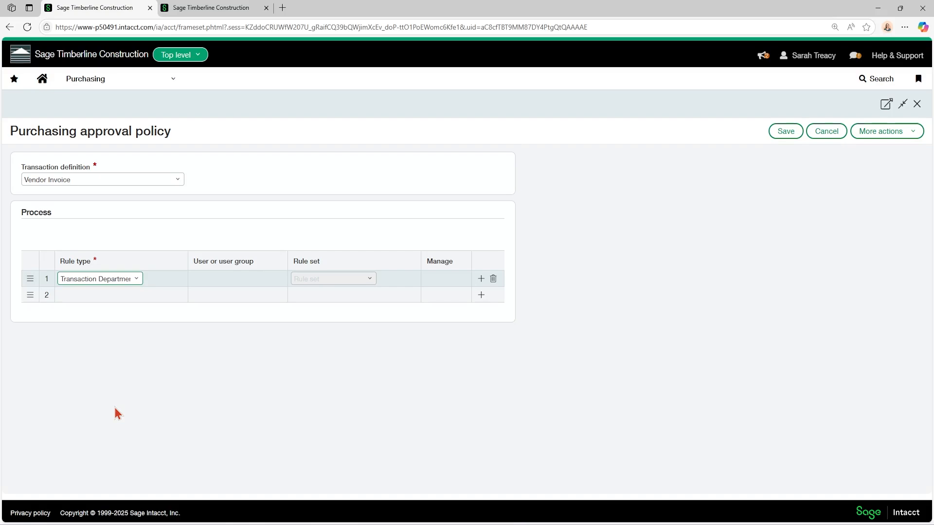
click(138, 280)
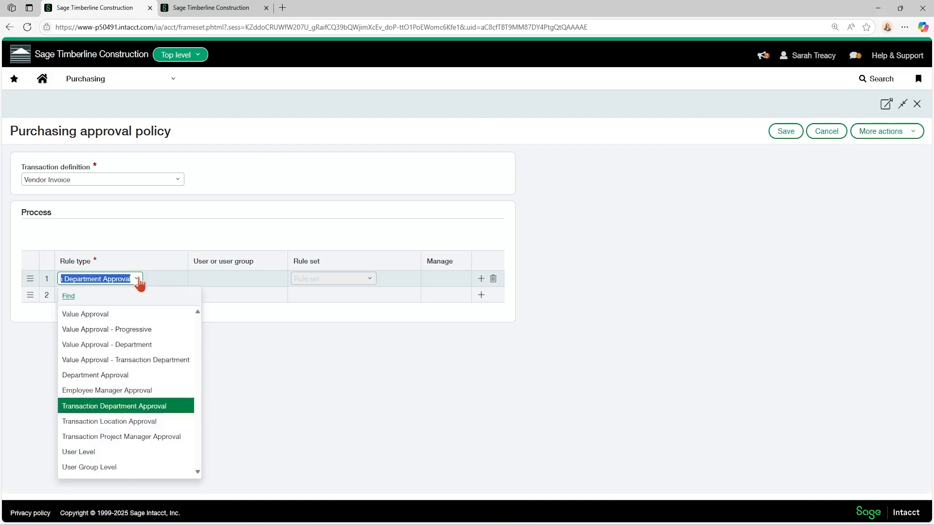
click(105, 423)
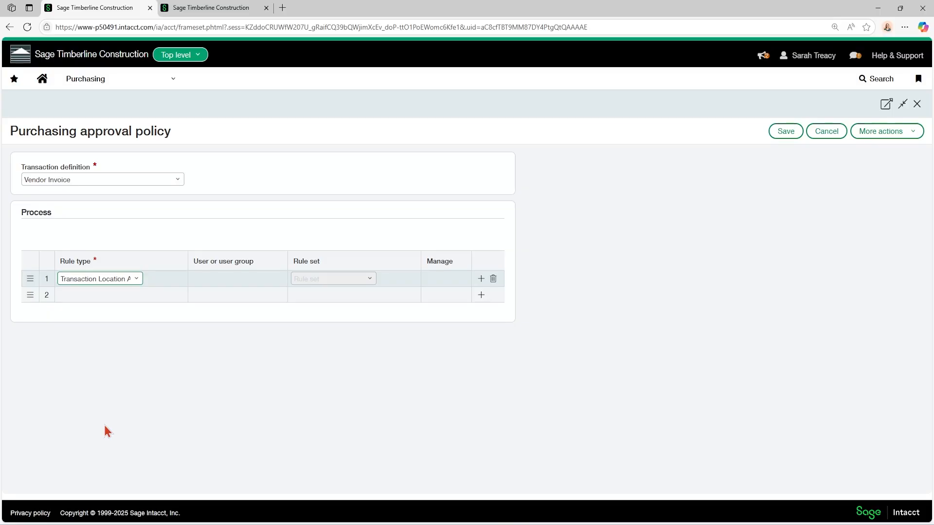
click(137, 280)
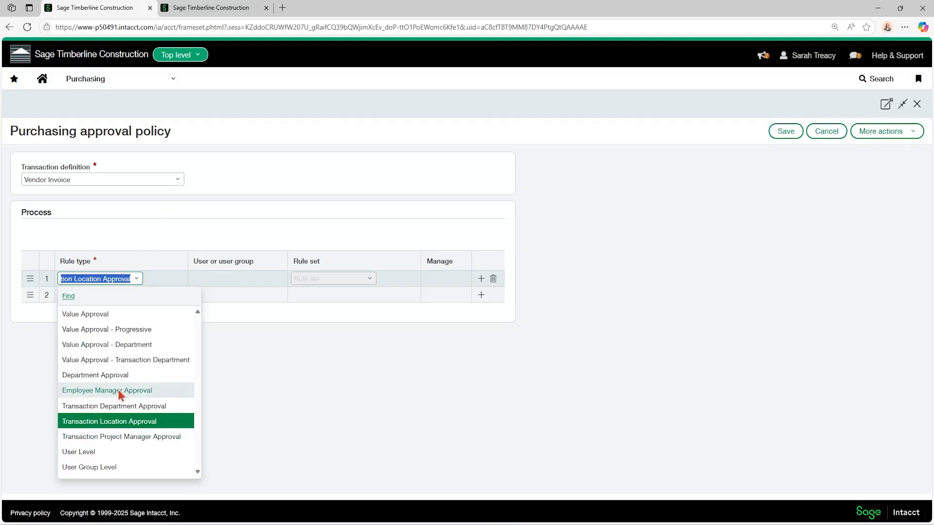
In the second browser tab, open the first employee's record for editing from the Time application's Employees list
click(207, 7)
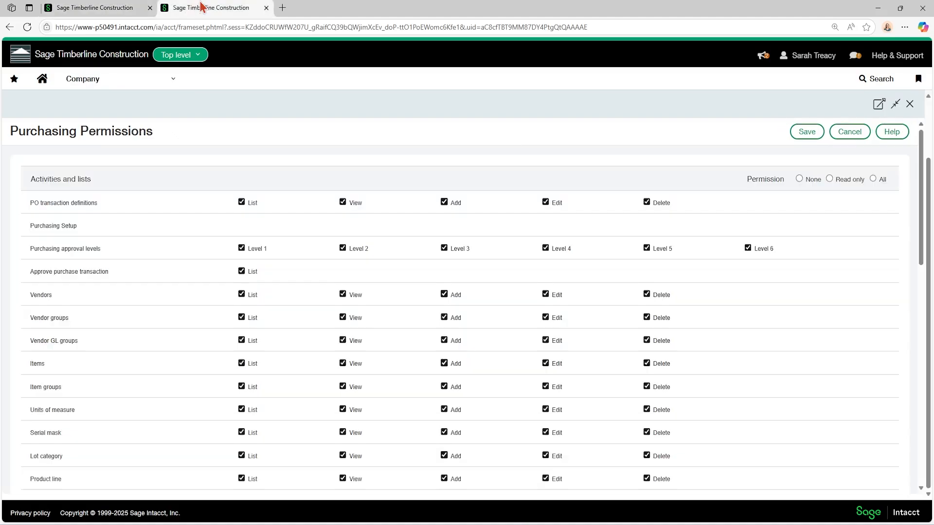
click(108, 86)
mouse_move(79, 121)
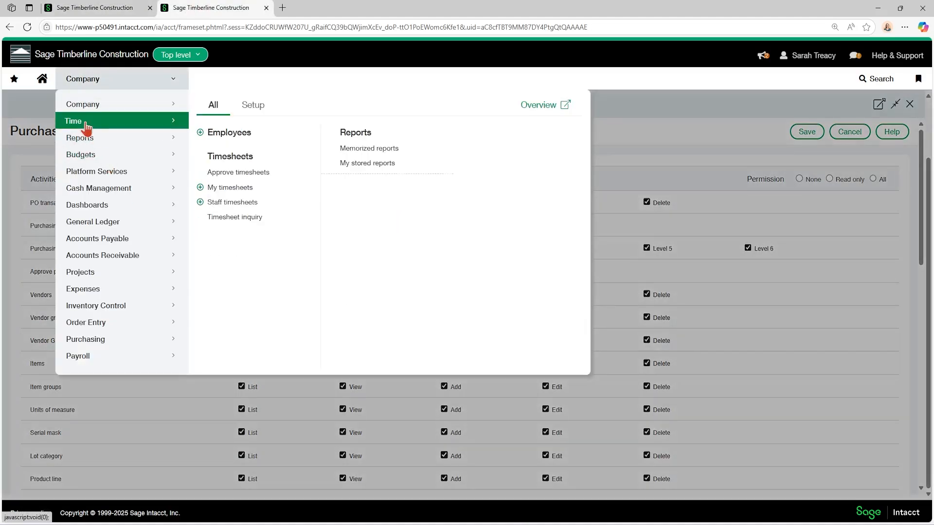
click(233, 139)
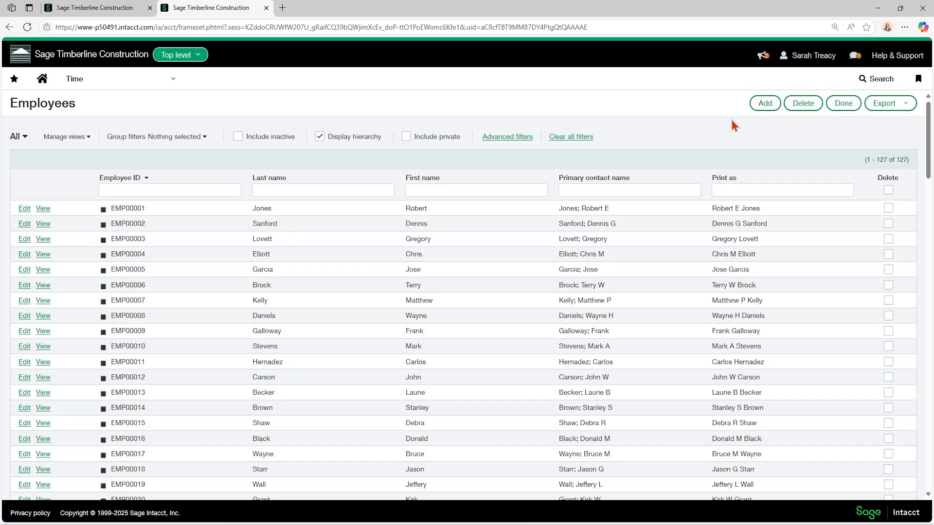
click(24, 208)
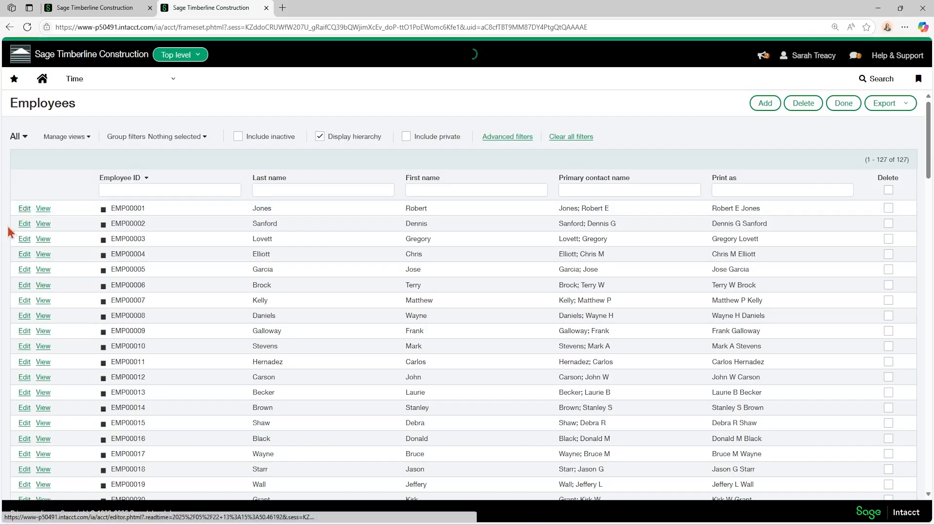
scroll(56, 250, down, 1)
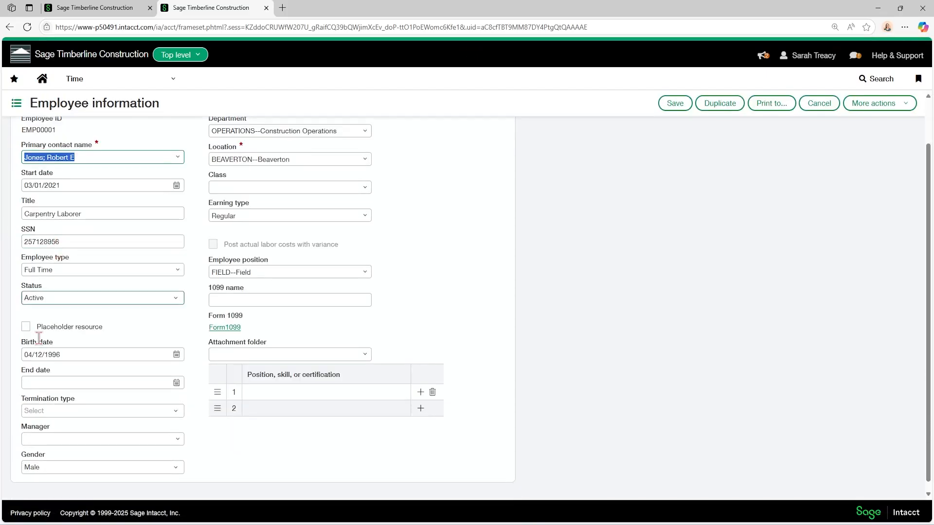
Try assigning a manager to the employee record and clear the Manager field again
click(58, 440)
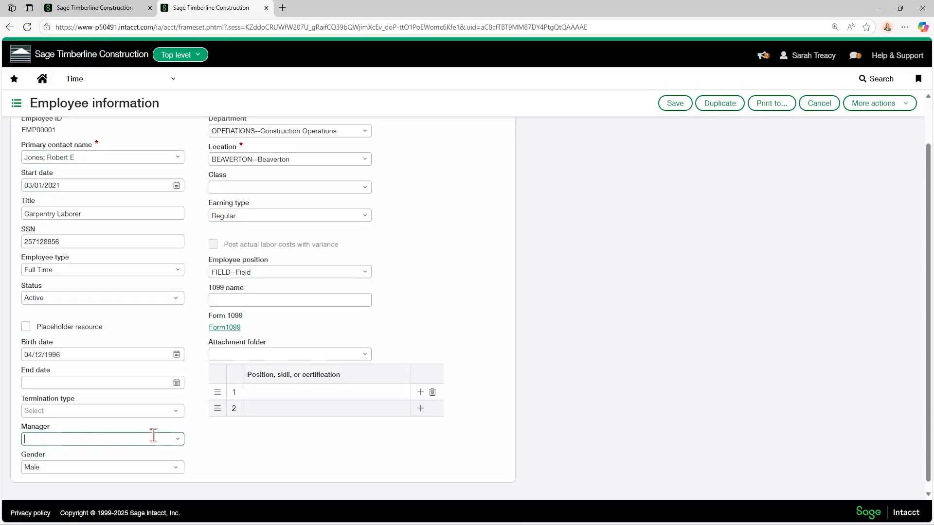
click(178, 440)
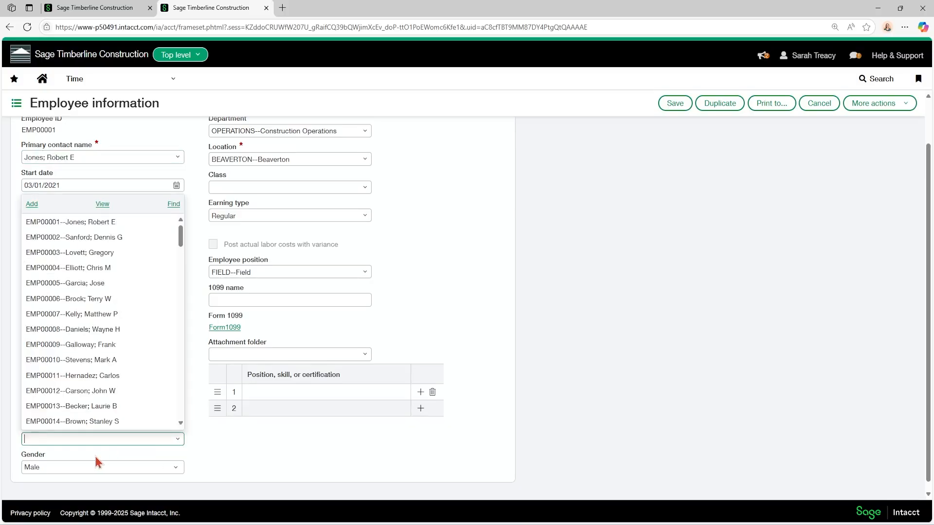
click(78, 392)
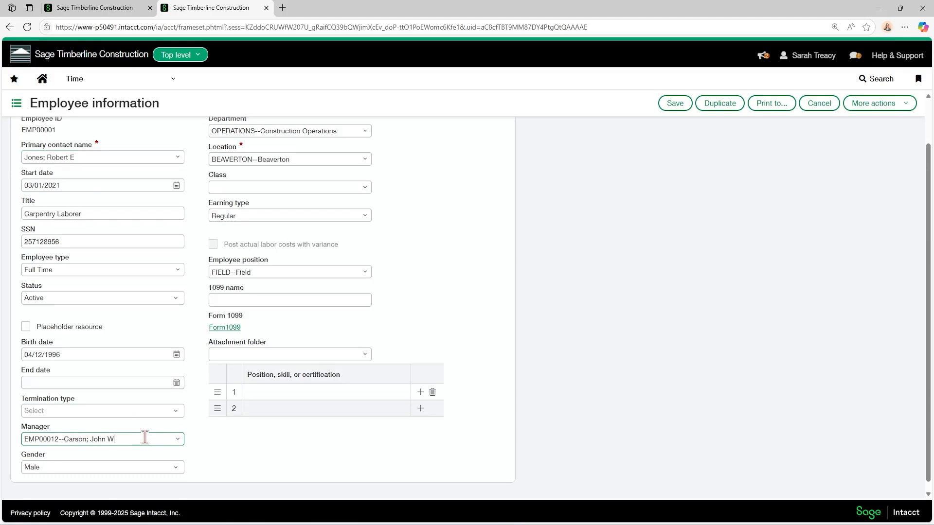
drag(145, 439, 23, 439)
key(BackSpace)
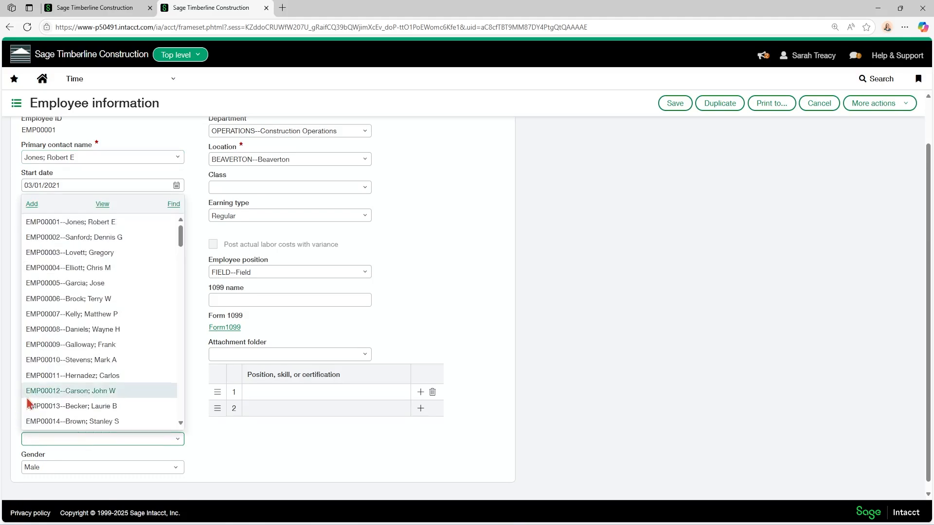
scroll(463, 313, up, 1)
click(463, 313)
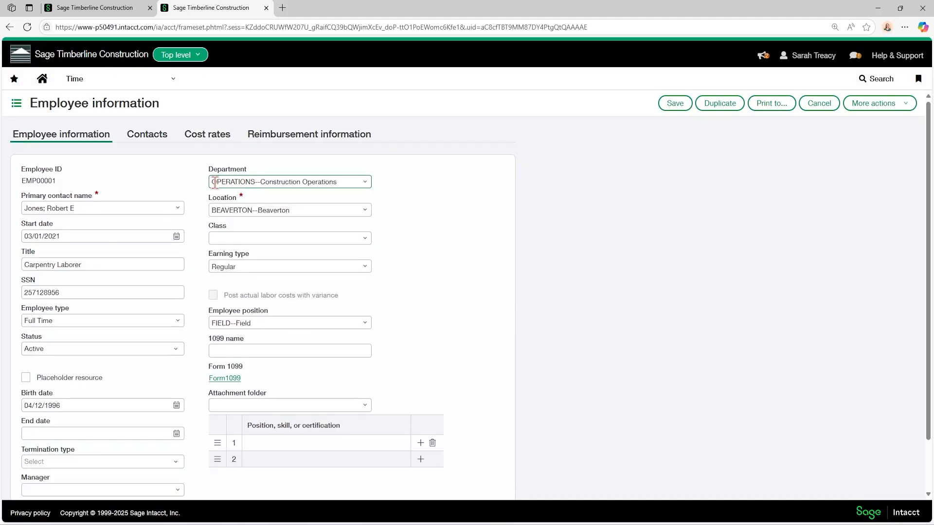
Examine the details of the employee's OPERATIONS--Construction Operations department, including its manager, and close them
click(369, 186)
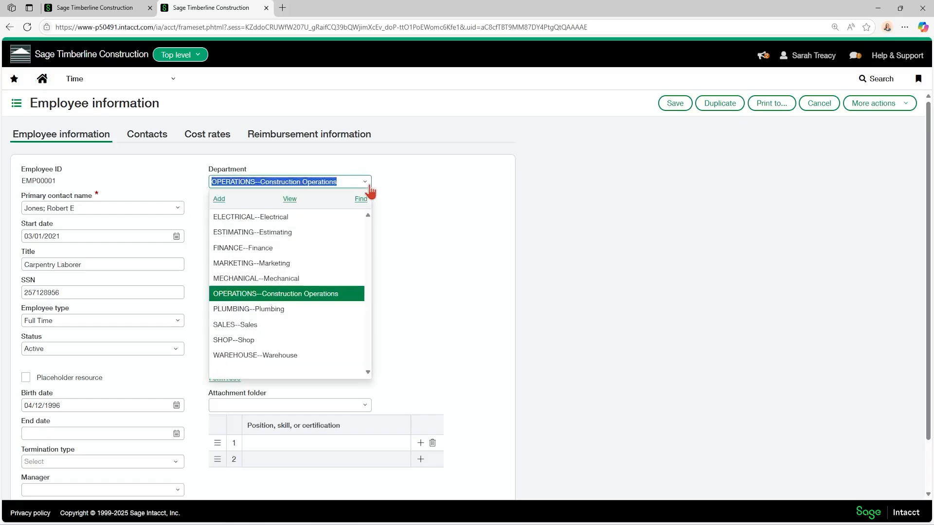
click(293, 202)
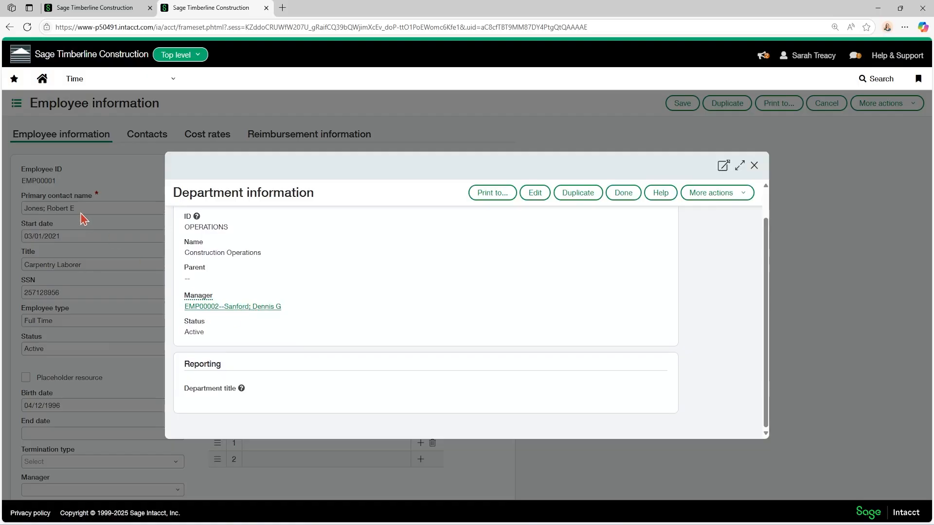
click(756, 167)
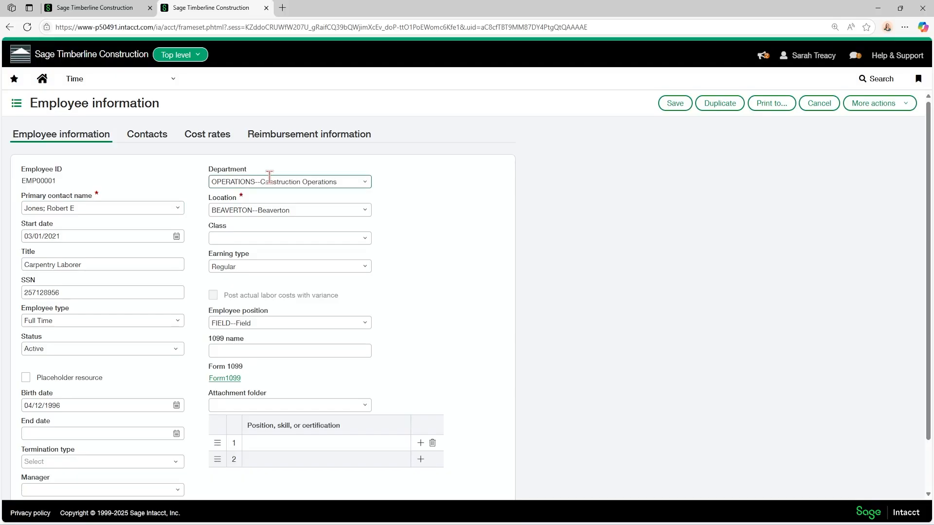
Leave the employee record without saving and start a new Vendor Invoice in Purchasing
click(88, 79)
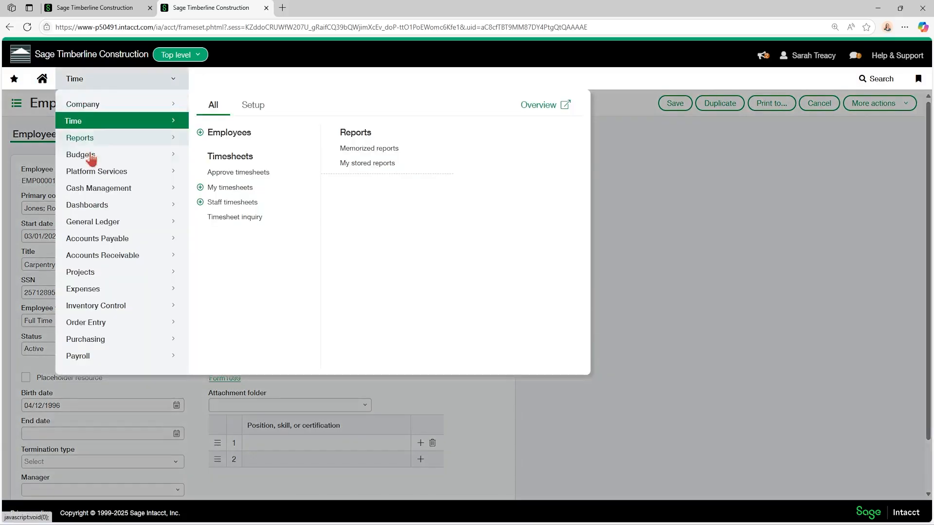
click(97, 339)
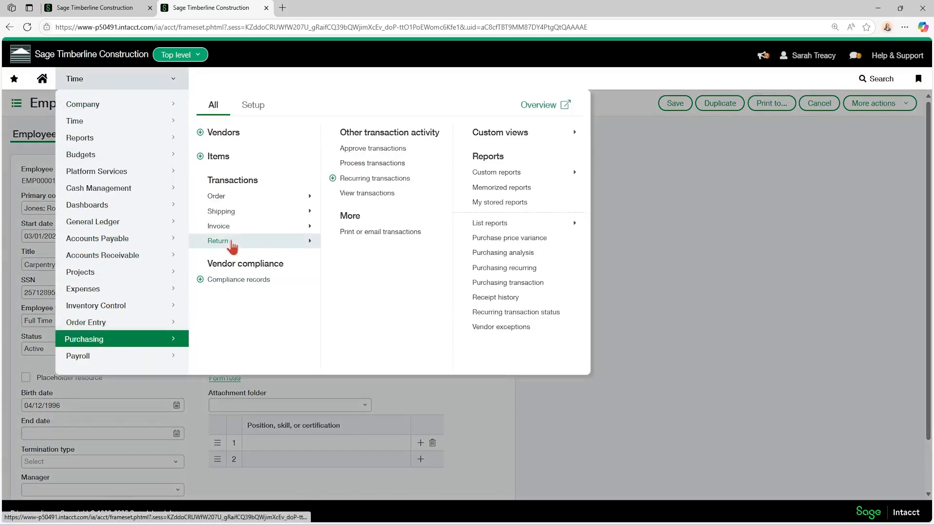
mouse_move(256, 230)
click(362, 280)
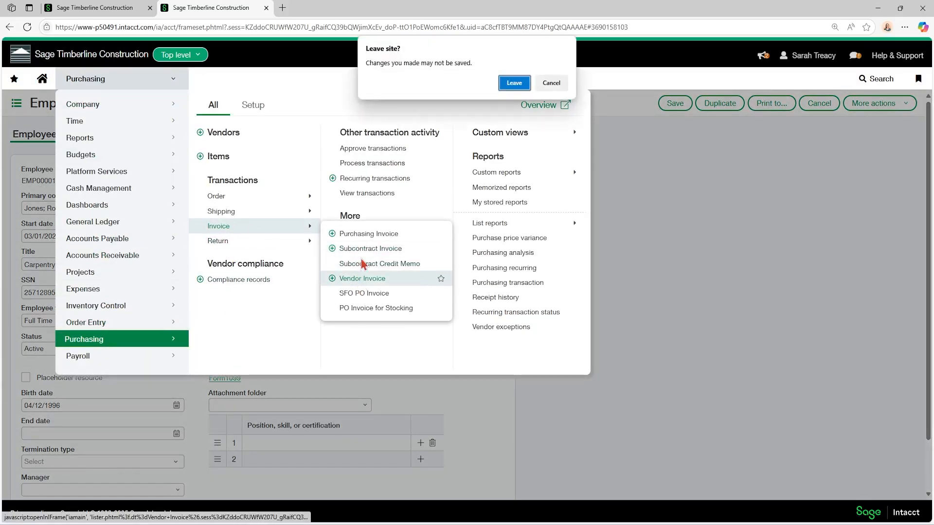
click(515, 83)
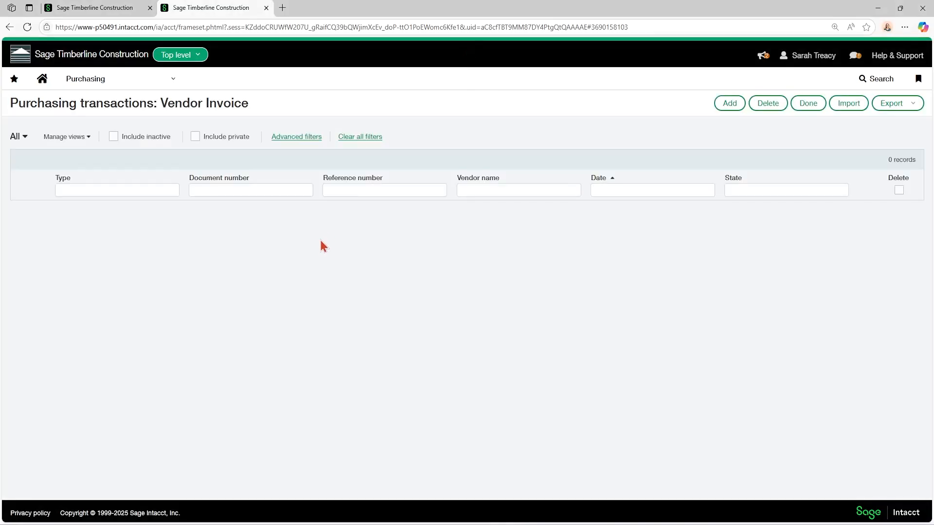
click(715, 105)
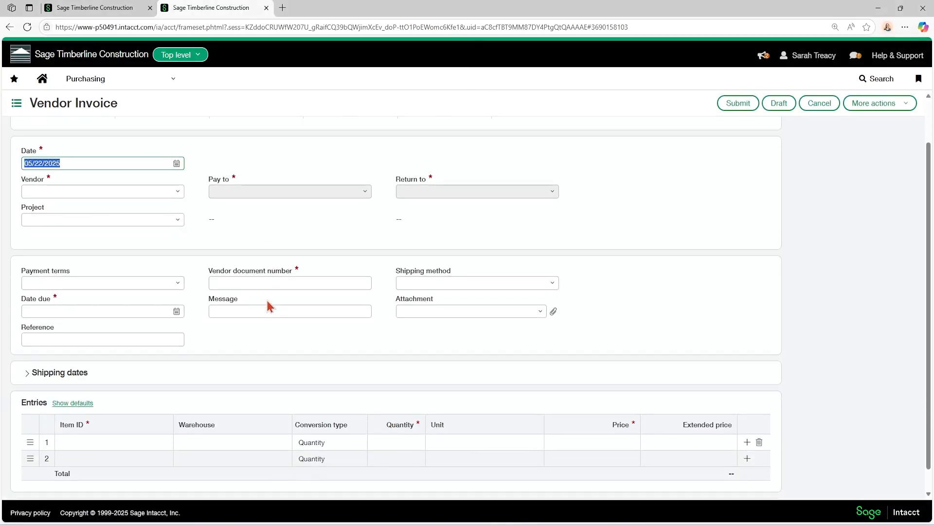
Show the details of the invoice's first entry line and examine its Department dimension
scroll(267, 306, down, 1)
click(232, 418)
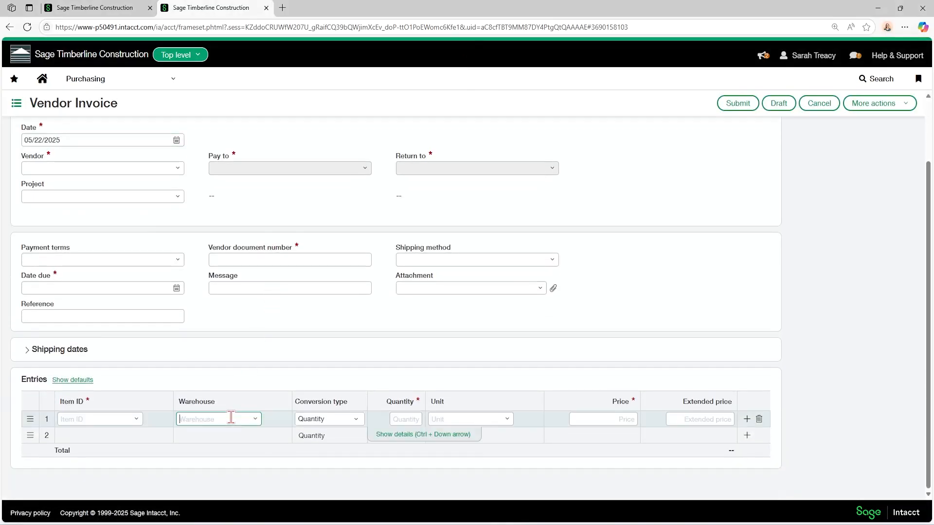
click(396, 441)
scroll(336, 397, down, 5)
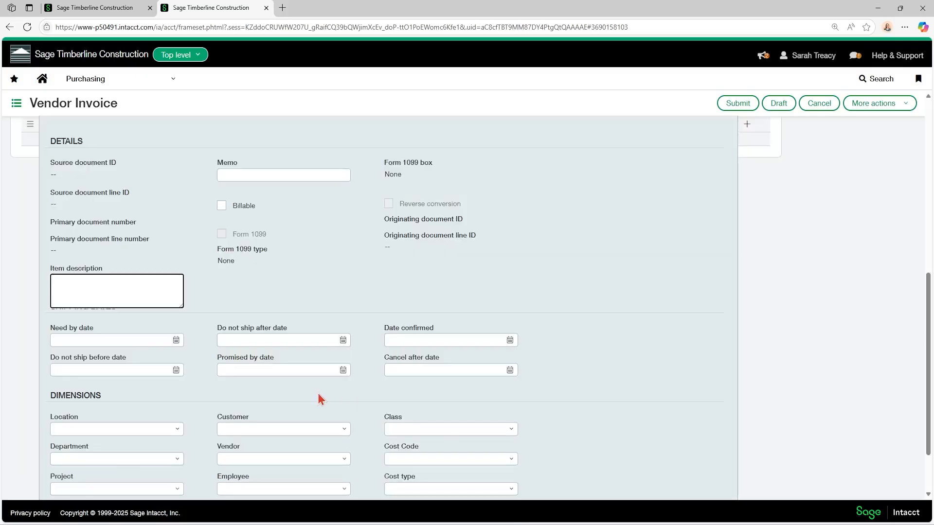
click(140, 460)
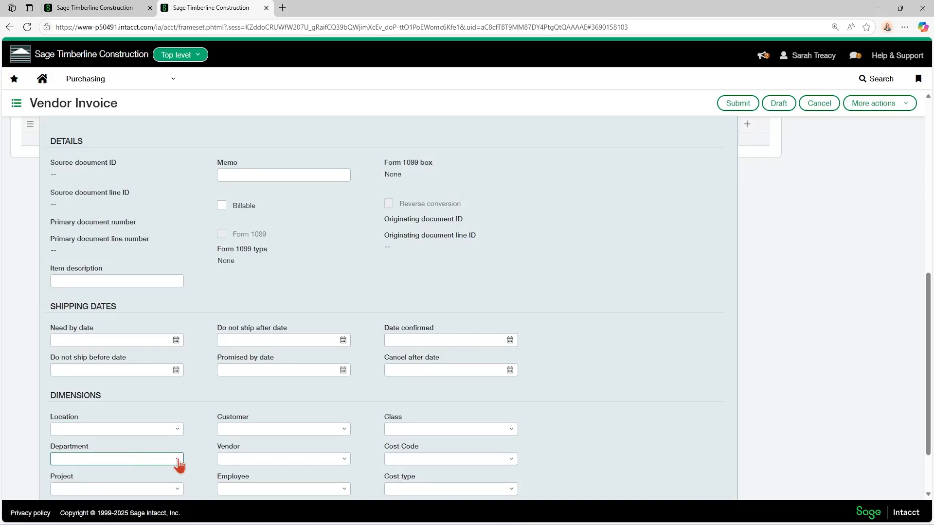
Set the invoice line's Location to TIMBGC--Timberline GC and examine that location's record, including its Manager field
click(178, 430)
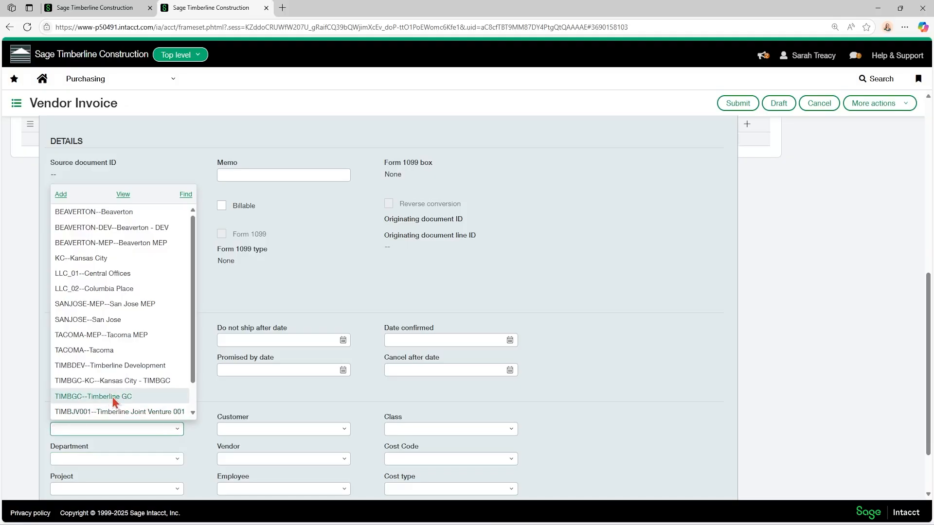
click(170, 397)
click(178, 429)
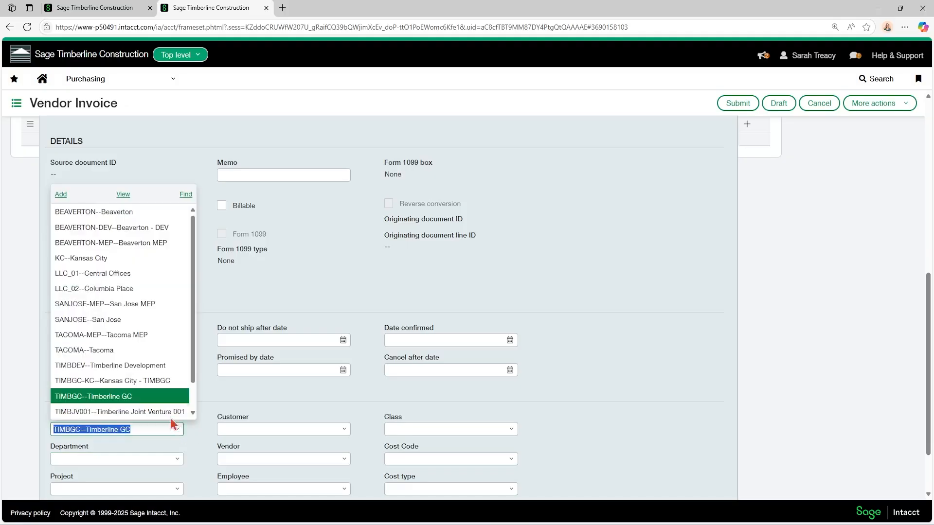
click(128, 194)
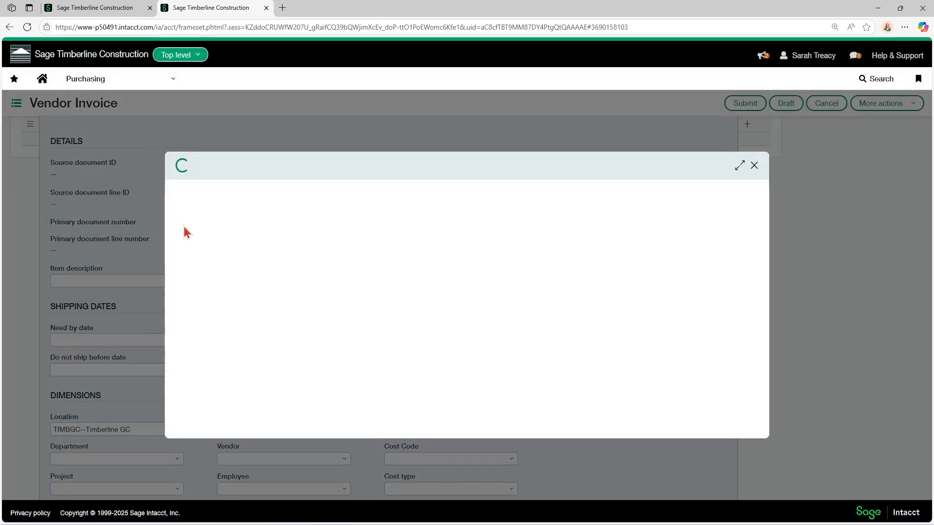
scroll(376, 287, down, 2)
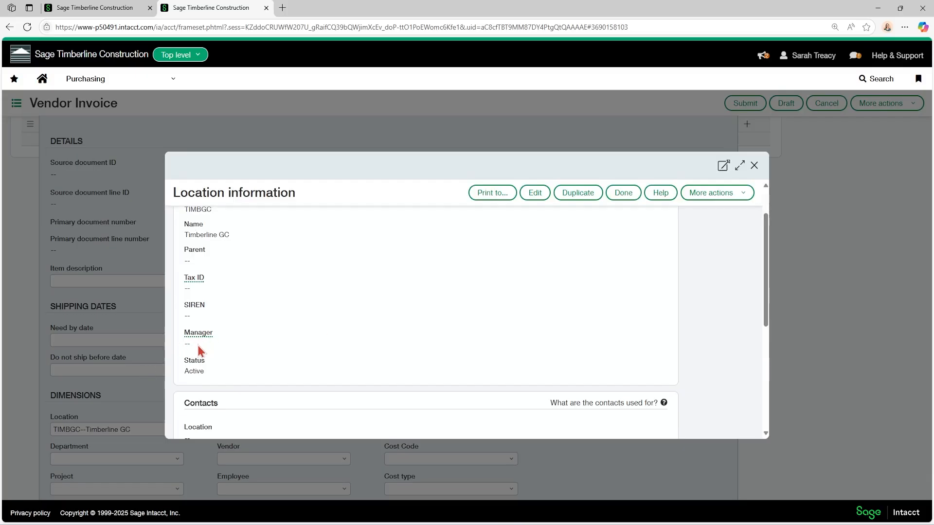
click(754, 166)
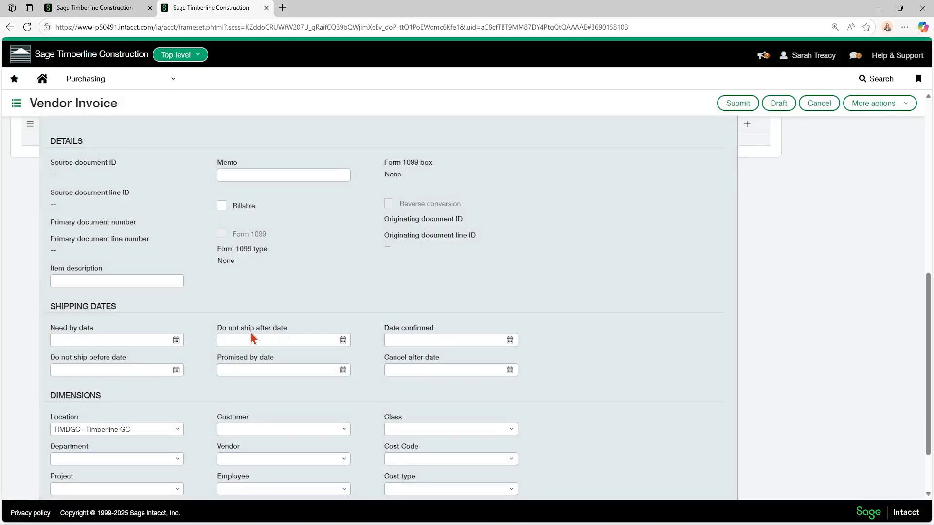
Look through the Project dimension choices on the invoice line and cancel the new Vendor Invoice without saving
scroll(224, 394, down, 2)
click(177, 417)
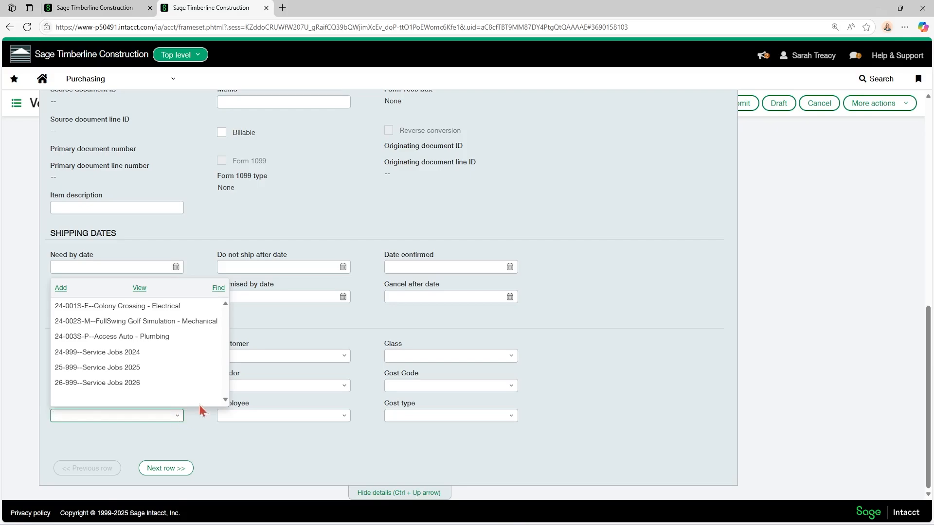
click(593, 354)
scroll(601, 352, up, 3)
click(826, 108)
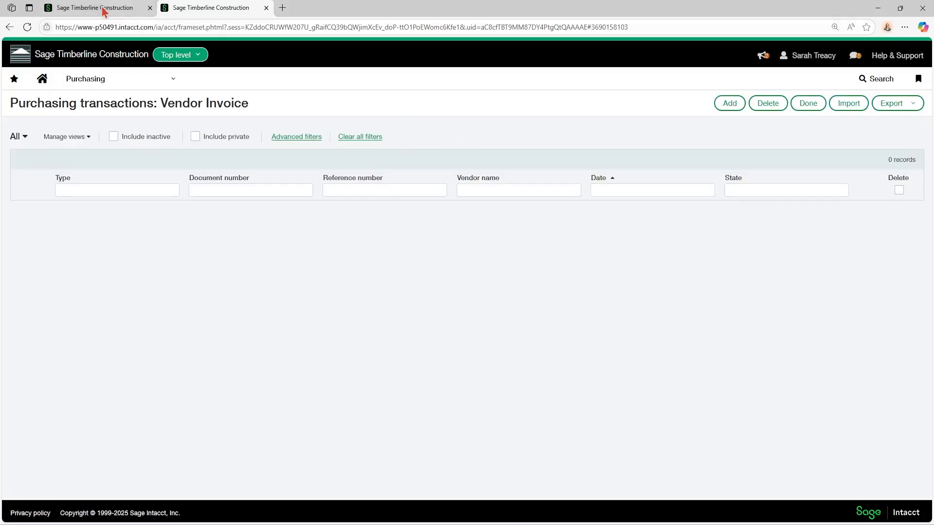
Discard the open Vendor Invoice approval policy edit and check the top-level Approve transactions list before returning to the home page
click(104, 11)
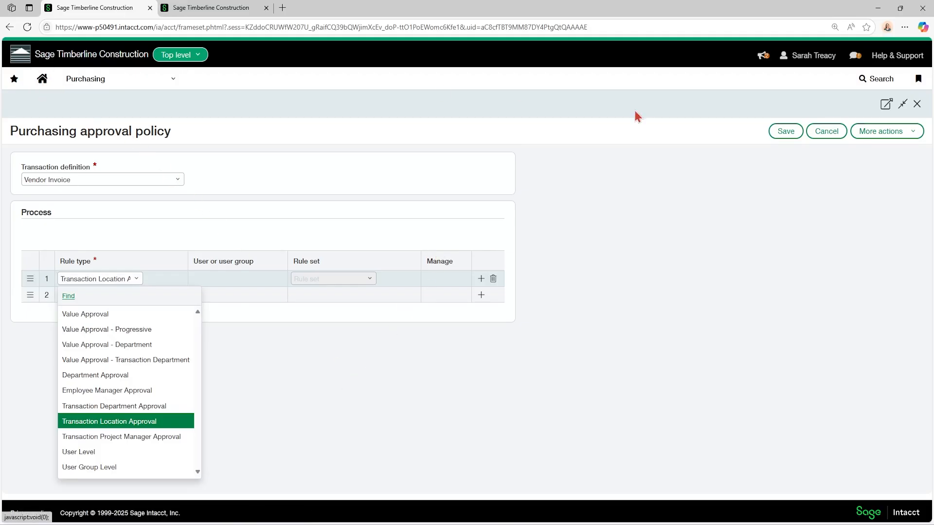
click(817, 140)
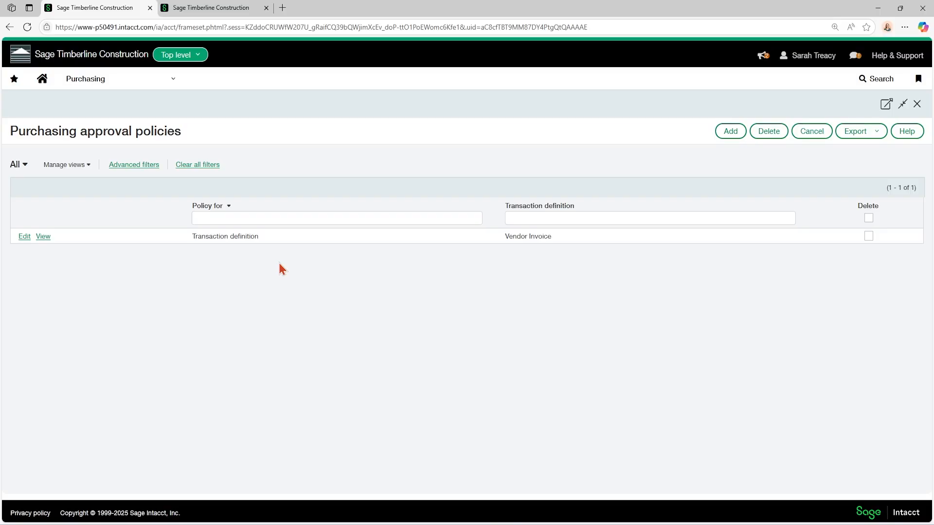
click(106, 80)
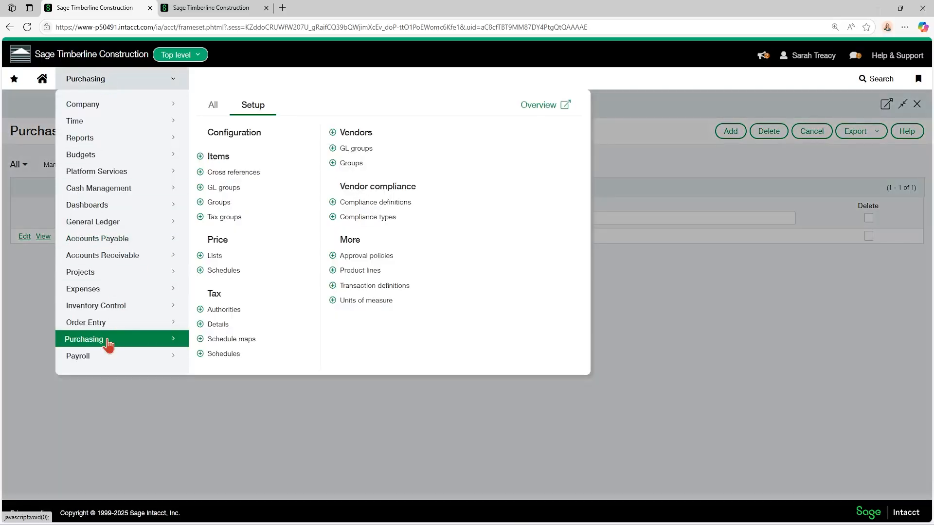
click(213, 110)
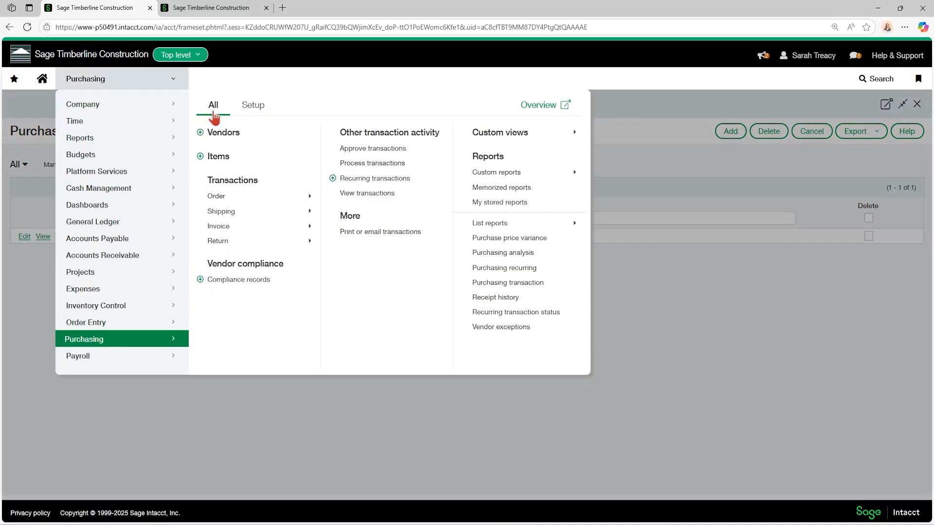
click(388, 149)
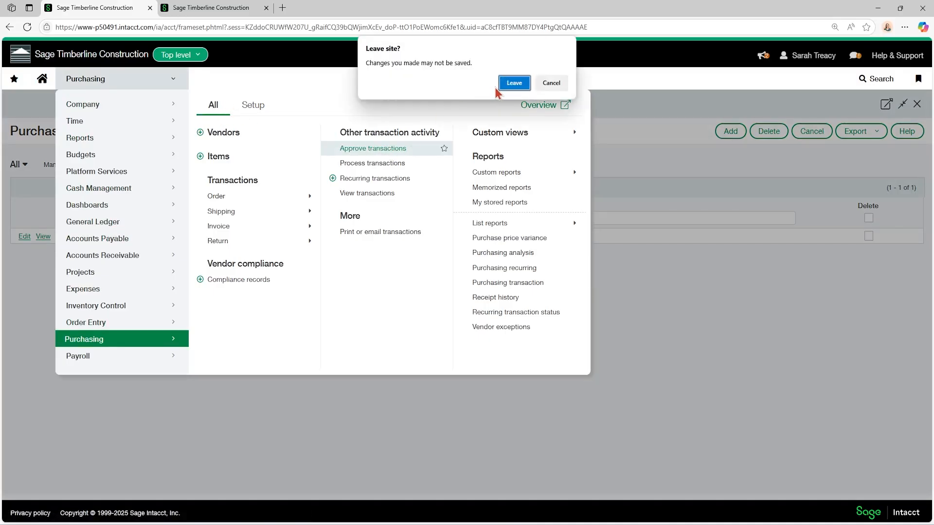
click(503, 83)
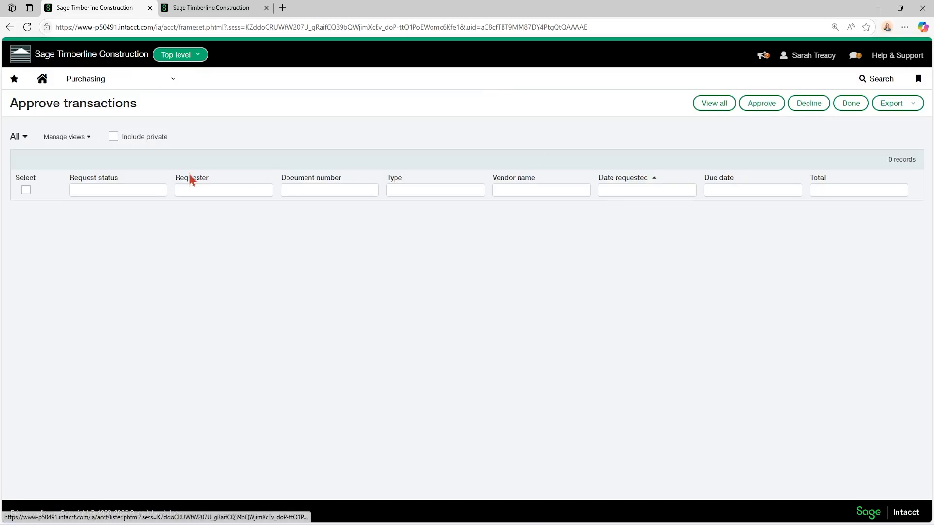
click(26, 190)
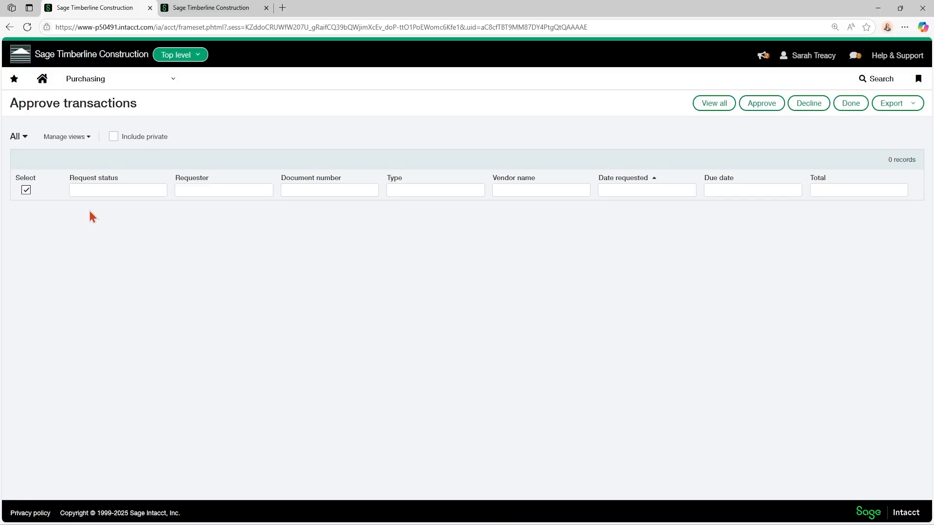
click(42, 79)
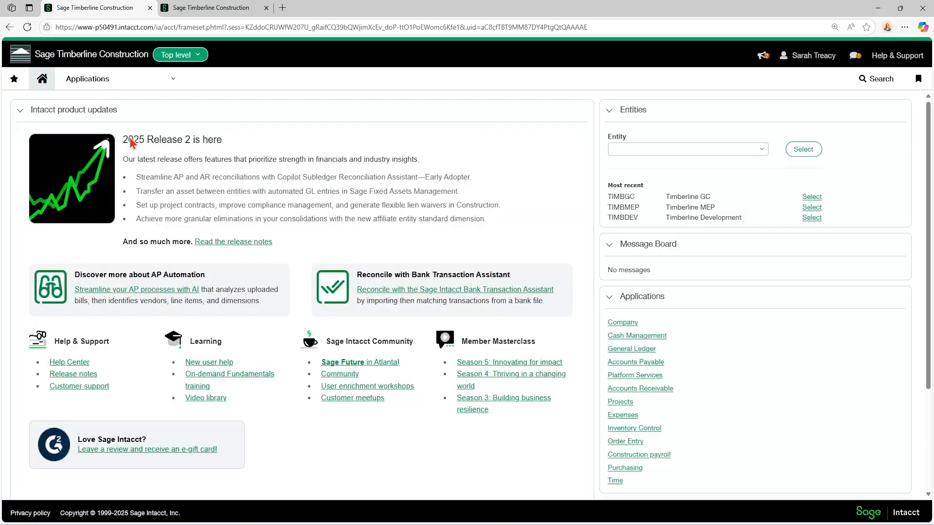
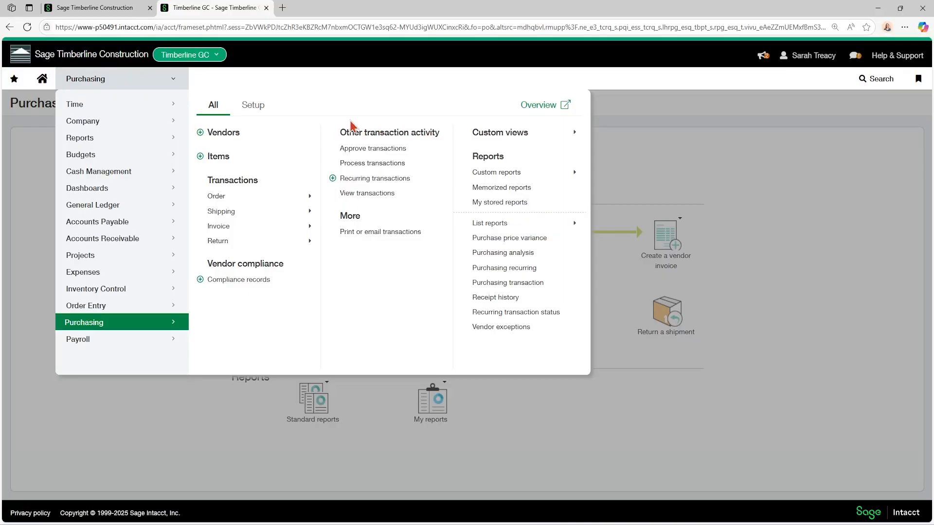
In the Timberline GC entity's Approve transactions list, approve the submitted A-1 Electric Company vendor invoice without a comment
click(357, 155)
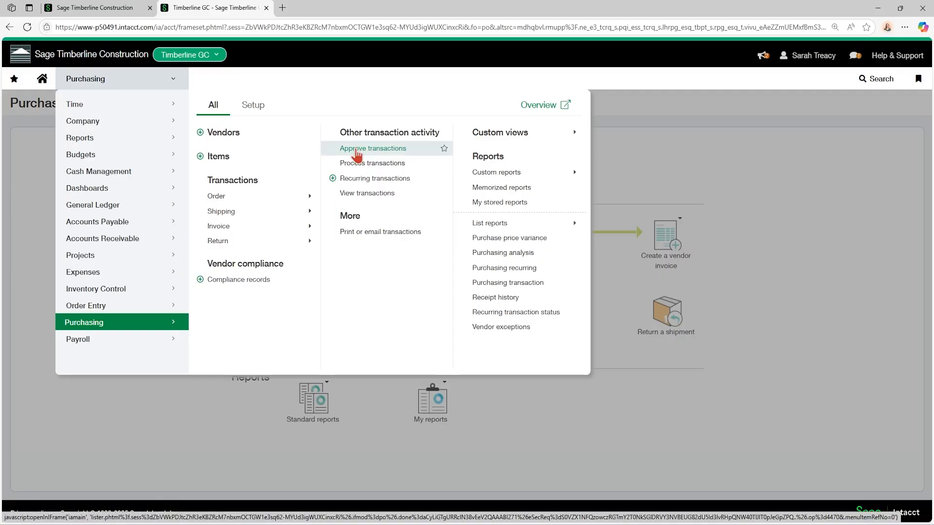
click(356, 153)
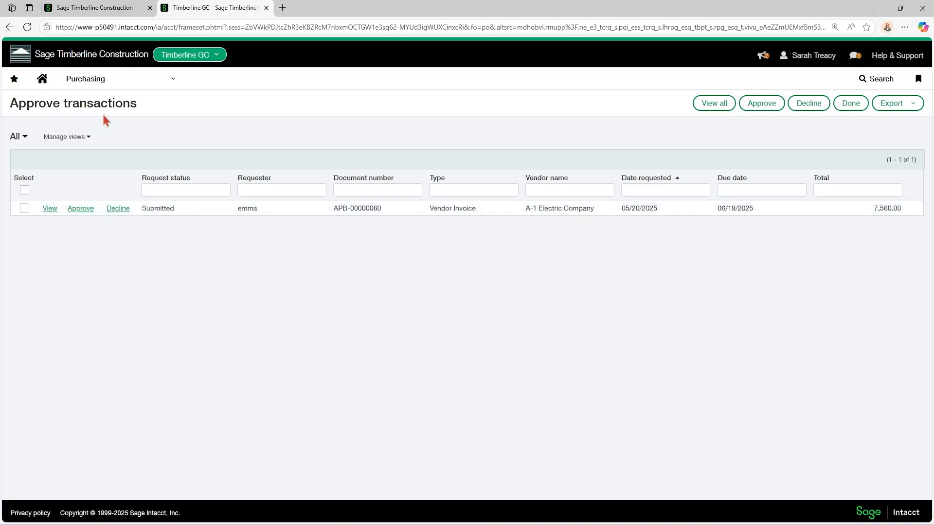
click(91, 81)
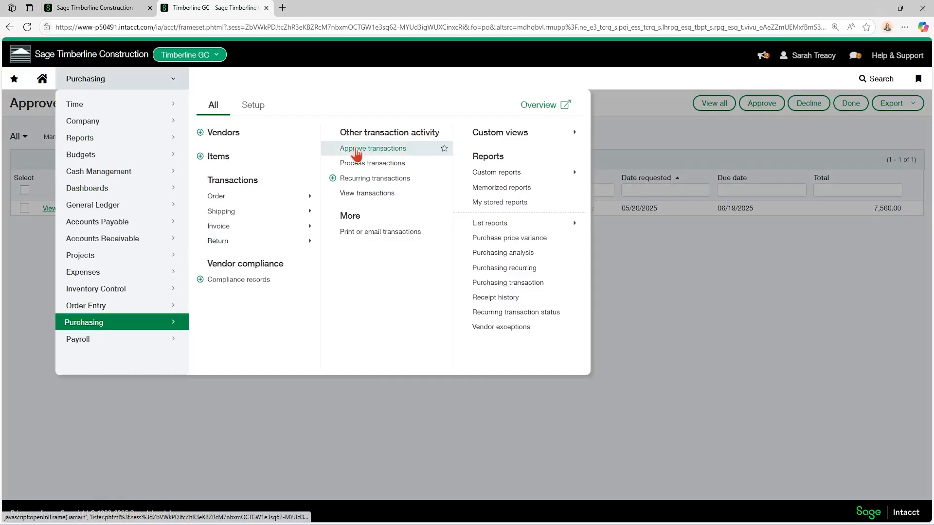
click(371, 148)
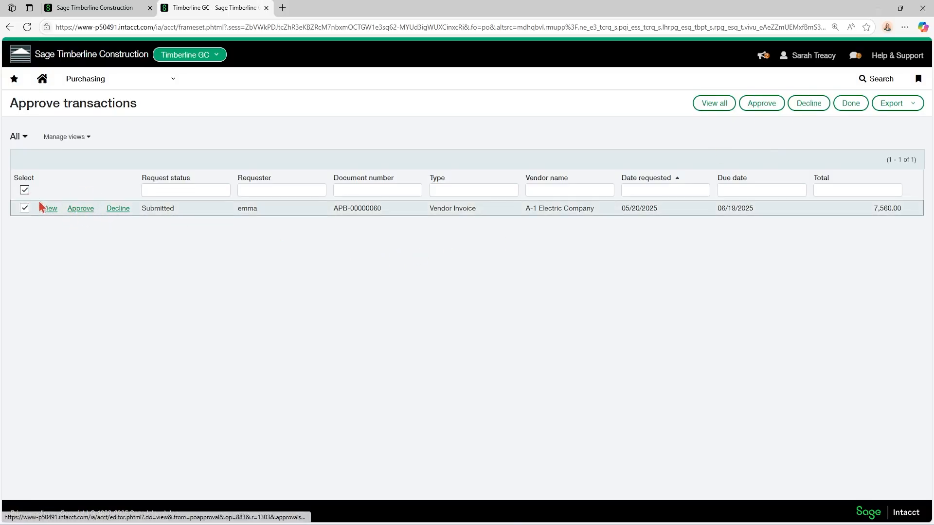
click(82, 211)
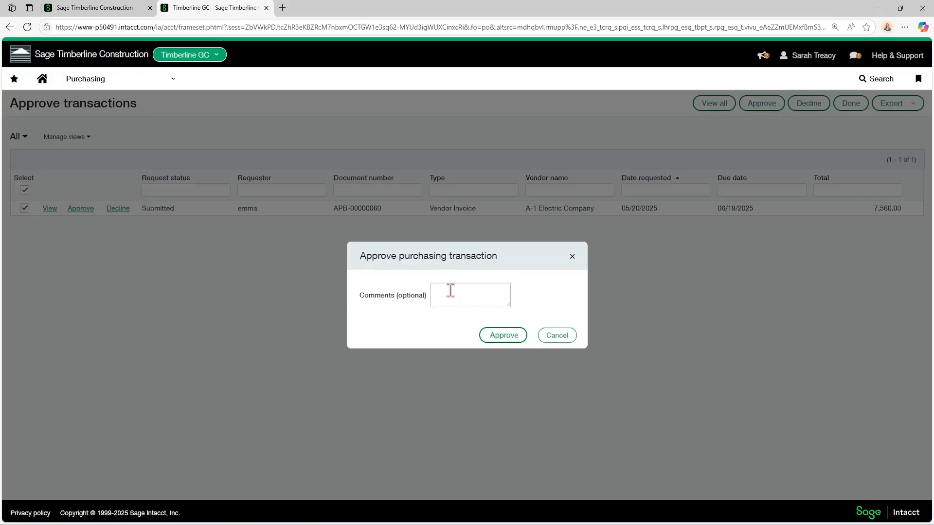
click(498, 335)
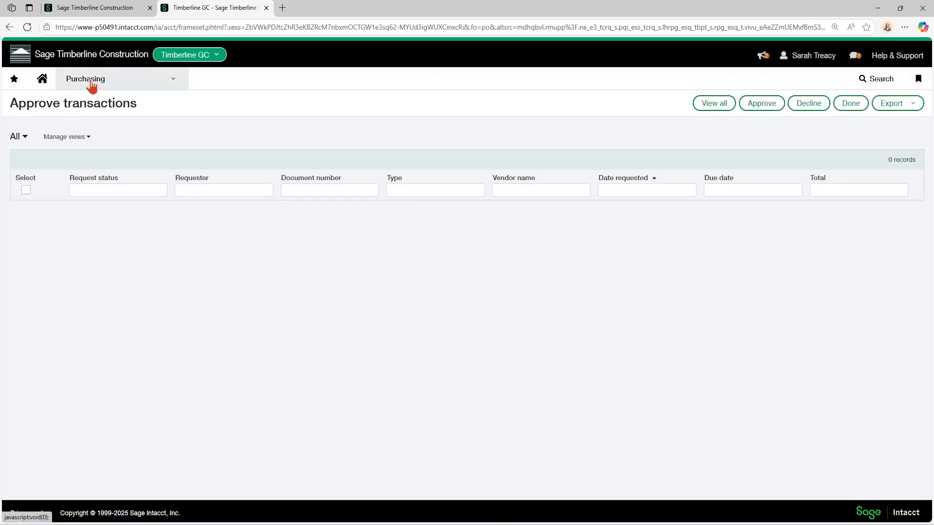
Examine the Enable functionality options in the top-level Purchasing configuration
click(90, 81)
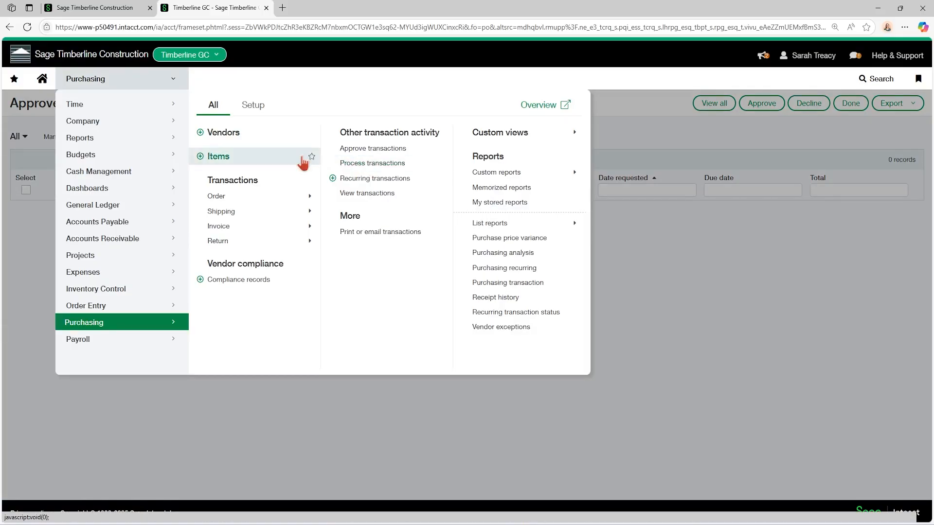
click(111, 8)
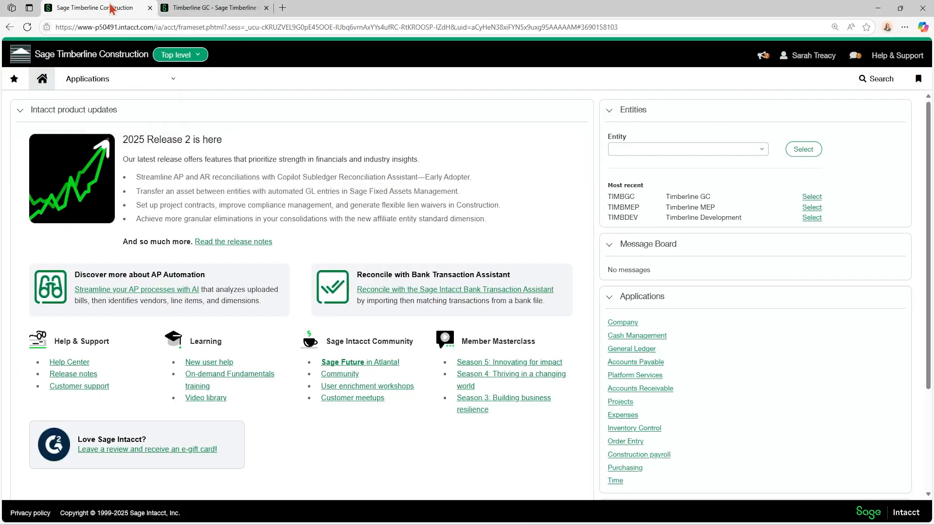
click(105, 80)
mouse_move(88, 342)
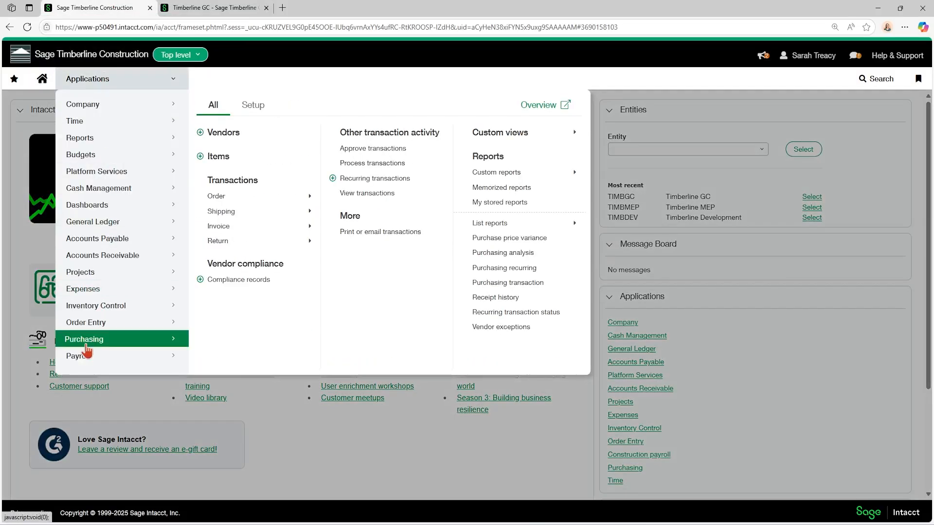
click(252, 108)
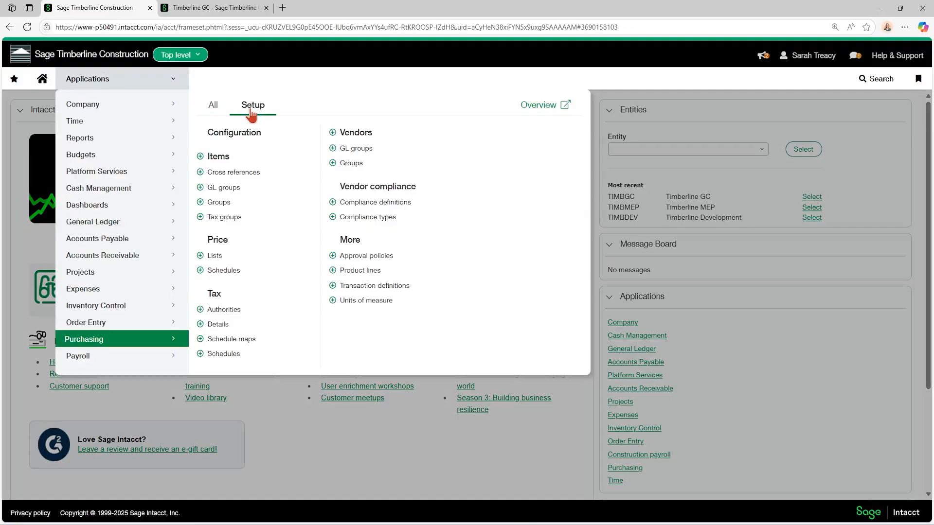
click(236, 137)
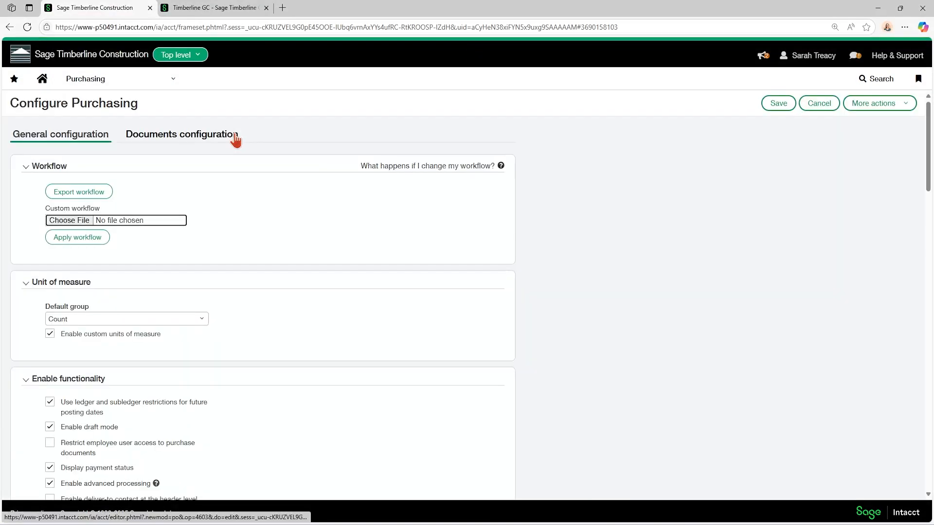
scroll(224, 210, down, 3)
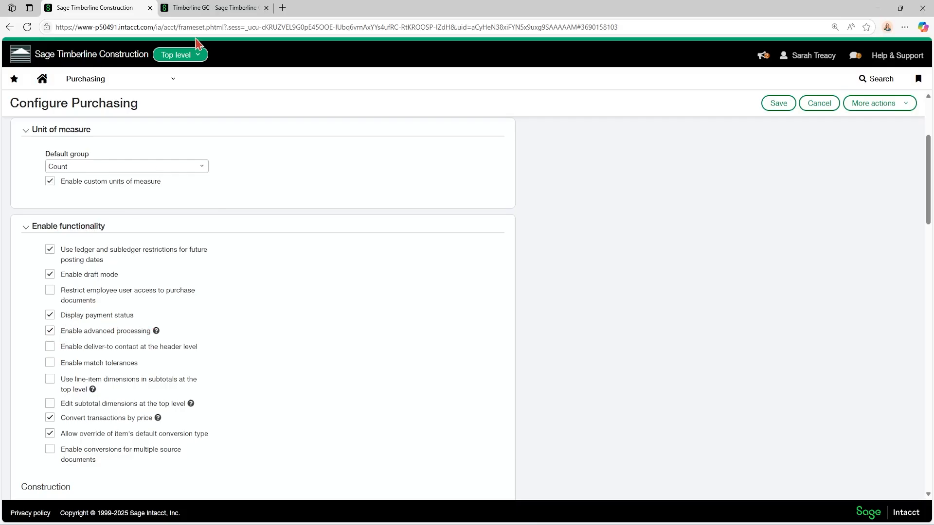
In the Timberline GC entity's Process transactions, set the process to create a Purchasing Invoice from a Purchase Order
click(214, 8)
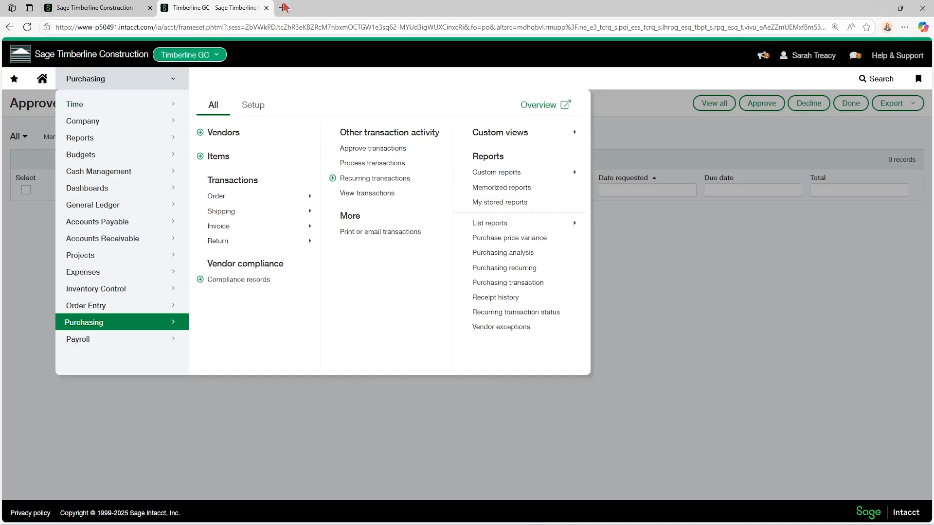
click(370, 164)
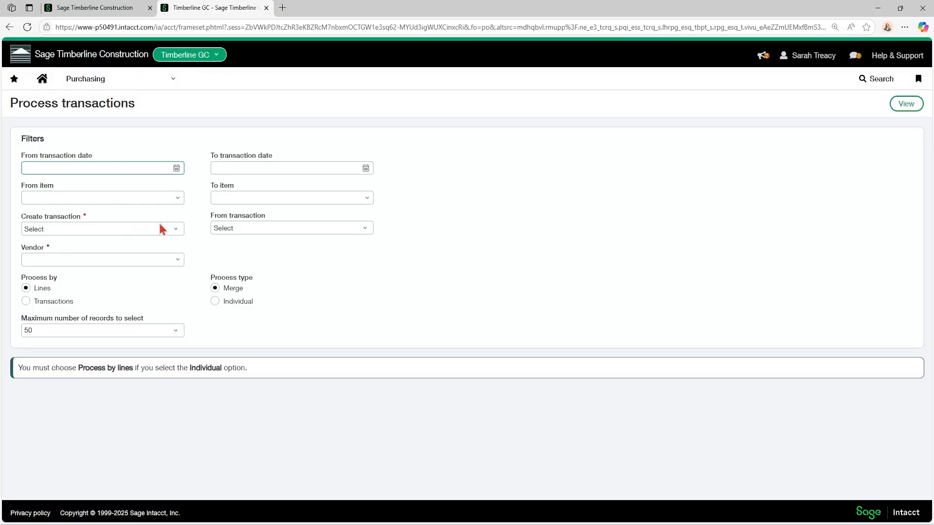
click(179, 232)
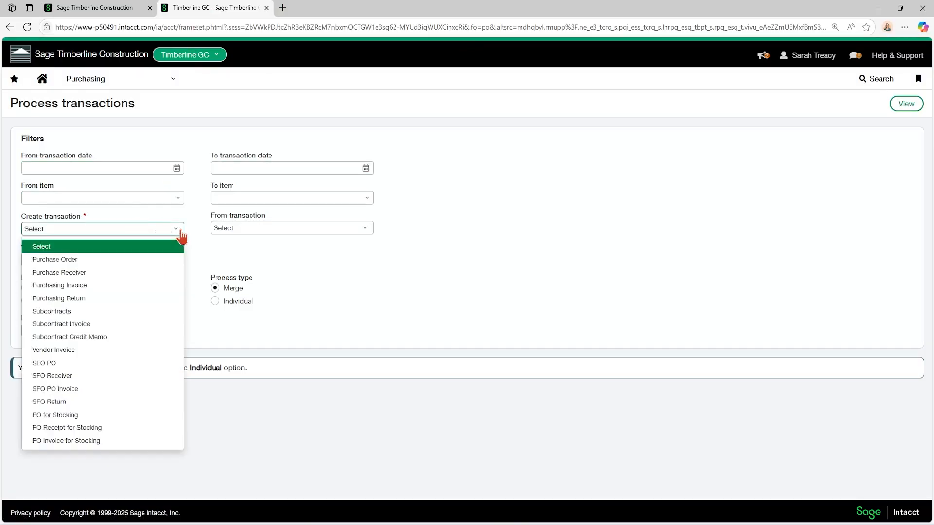
click(56, 286)
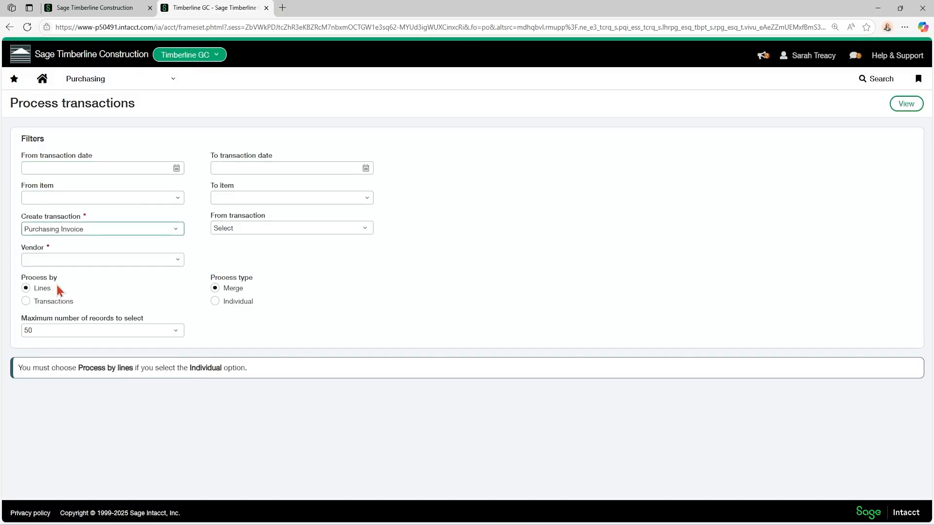
click(365, 231)
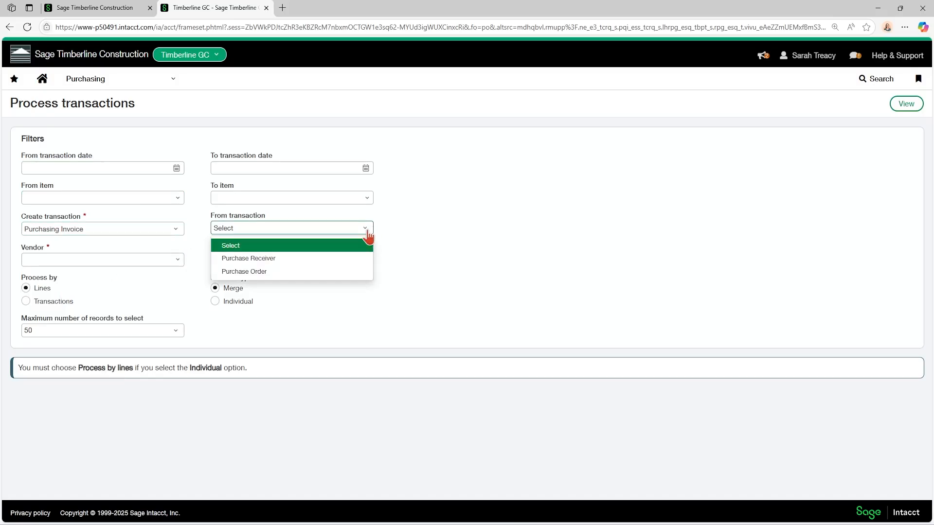
click(245, 271)
Filter for vendor V00101--Frameworks, processing by Transactions with the Merge type, and view the available purchase orders
click(157, 262)
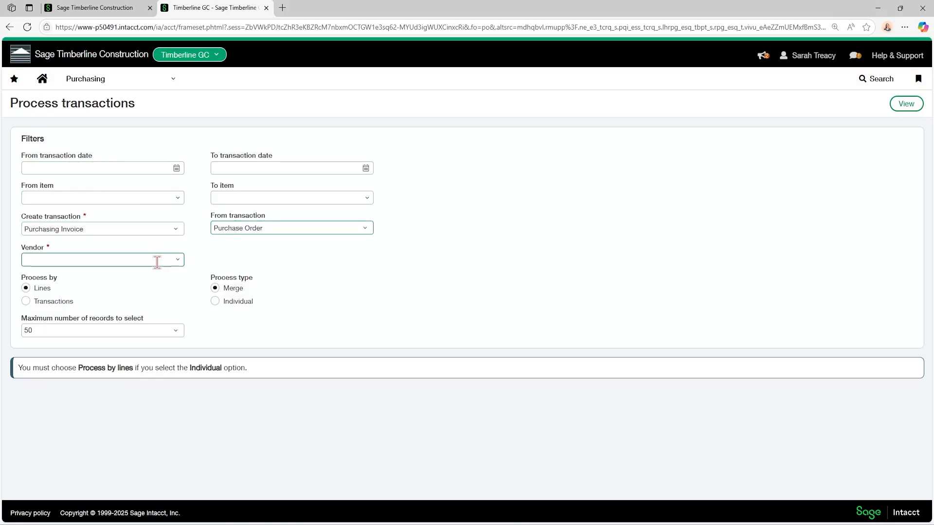
text(fr)
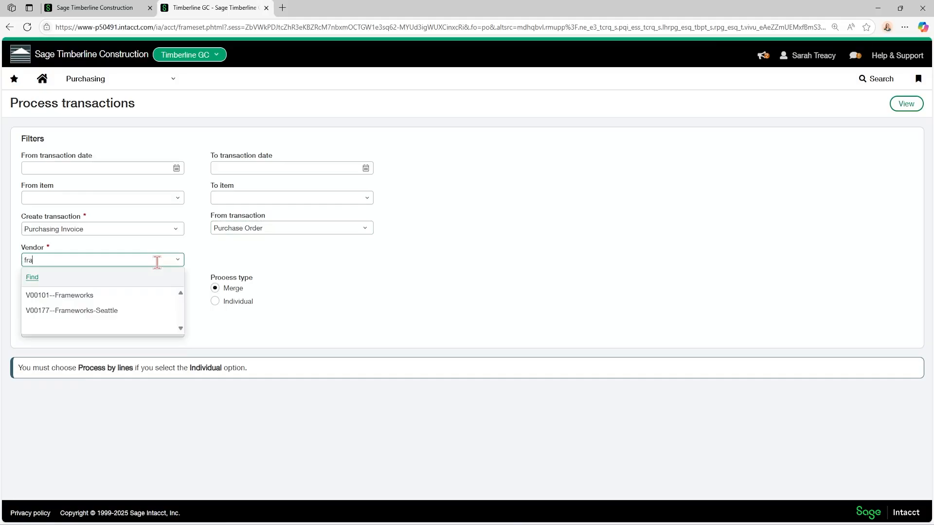
text(a)
click(73, 297)
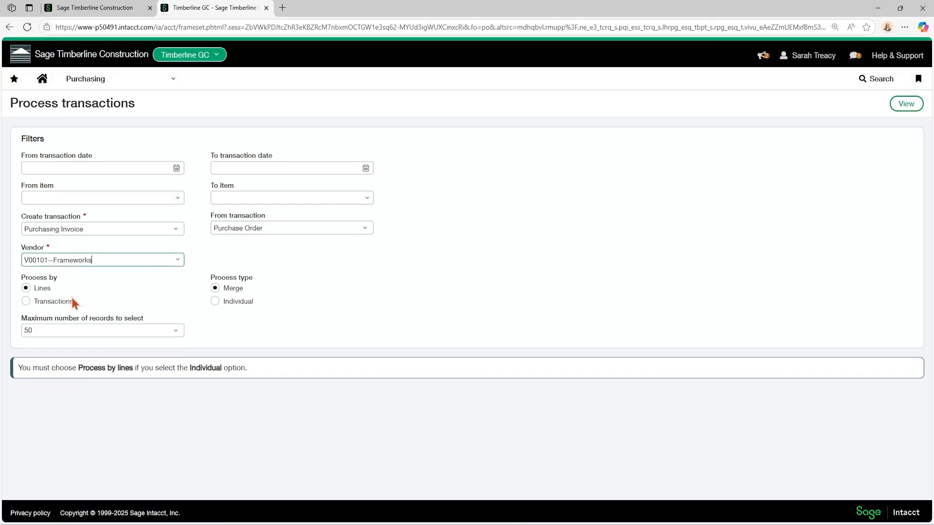
click(26, 300)
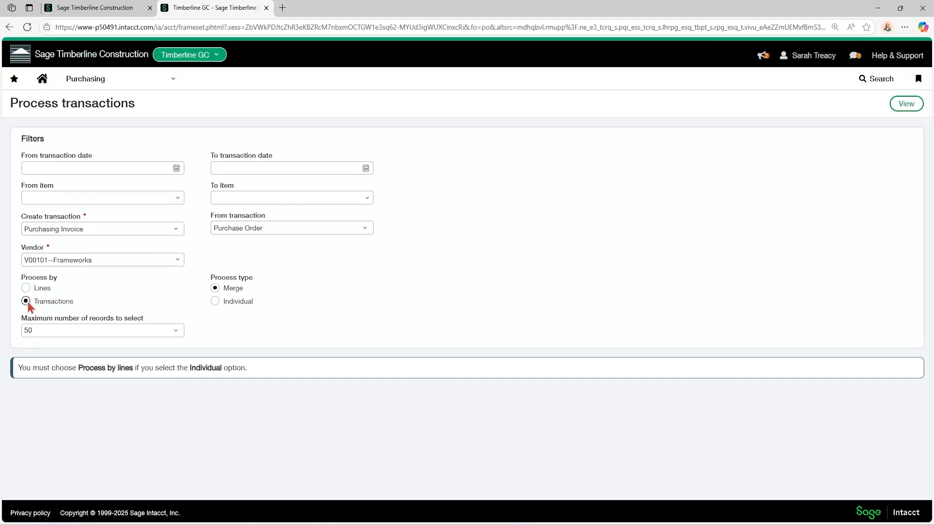
click(216, 290)
click(901, 112)
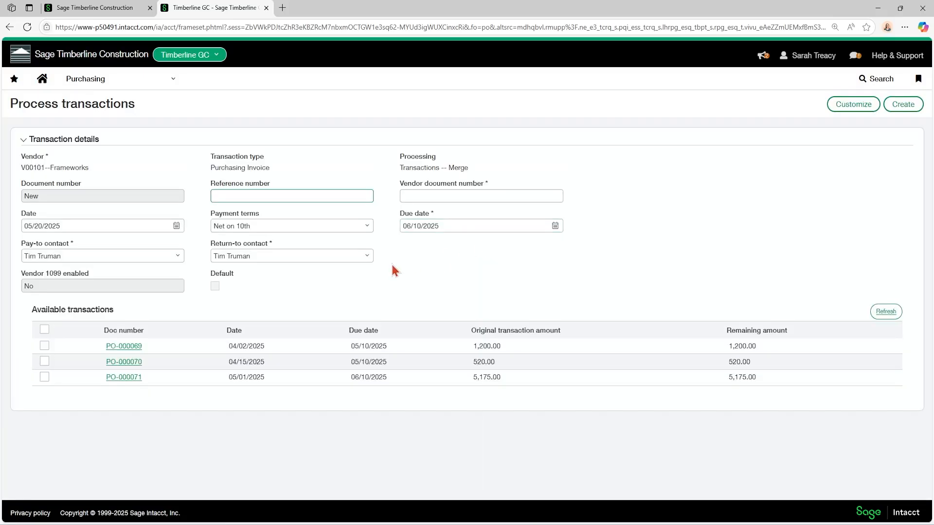
Select all available Frameworks purchase orders, enter vendor document number 4856915, and create the merged Purchasing Invoice
click(45, 330)
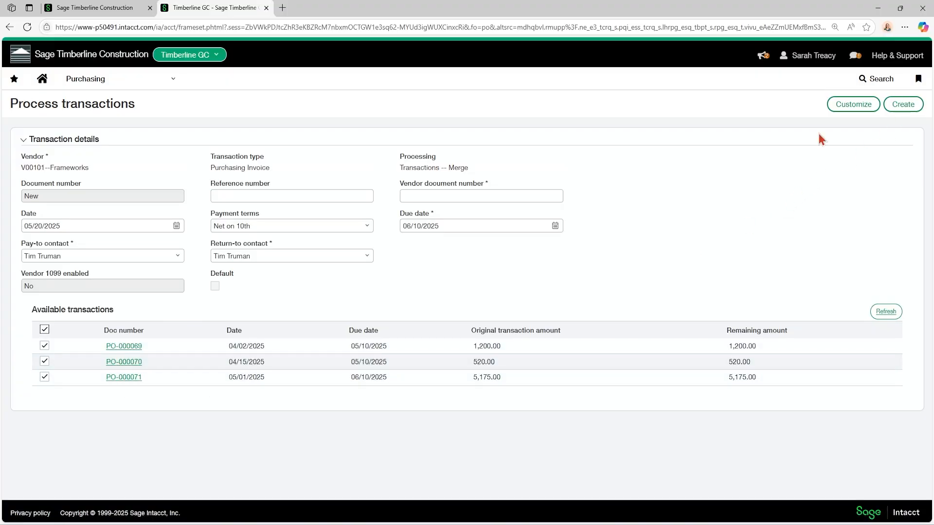
click(491, 195)
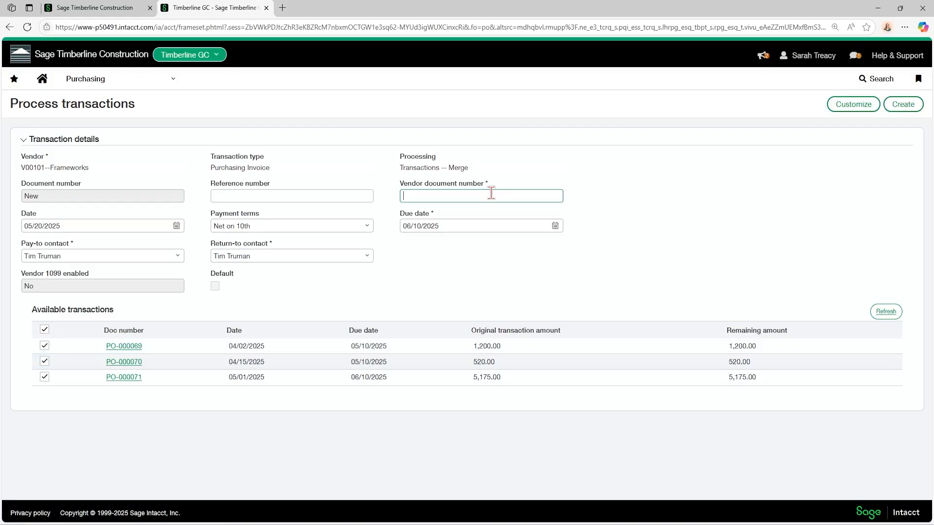
text(4856915)
click(143, 228)
click(915, 112)
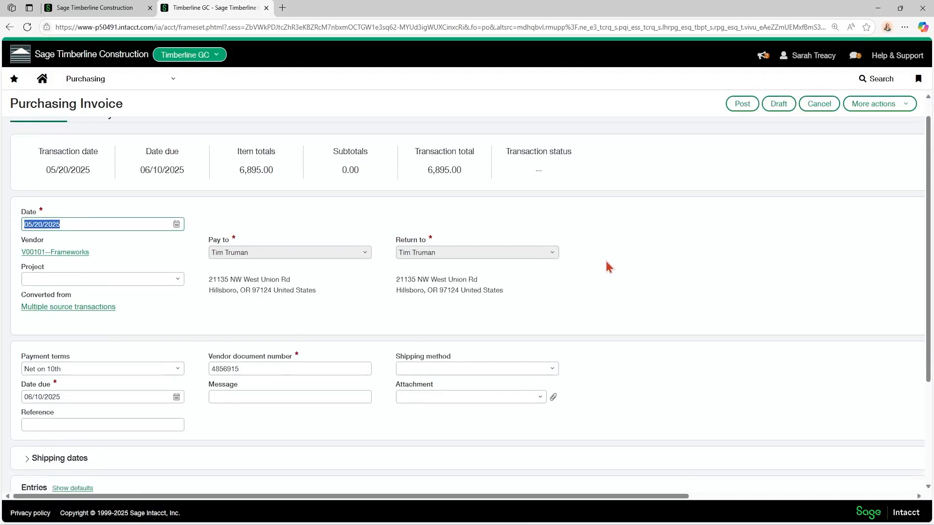
Review the merged Frameworks Purchasing Invoice's header and entries, and post it
scroll(584, 280, down, 3)
drag(471, 496, 746, 511)
scroll(646, 445, up, 5)
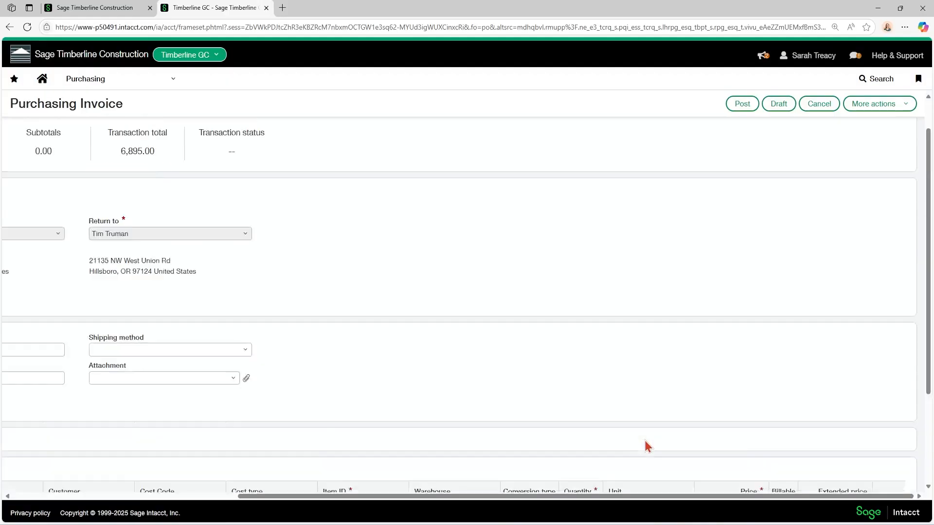
drag(527, 497, 279, 497)
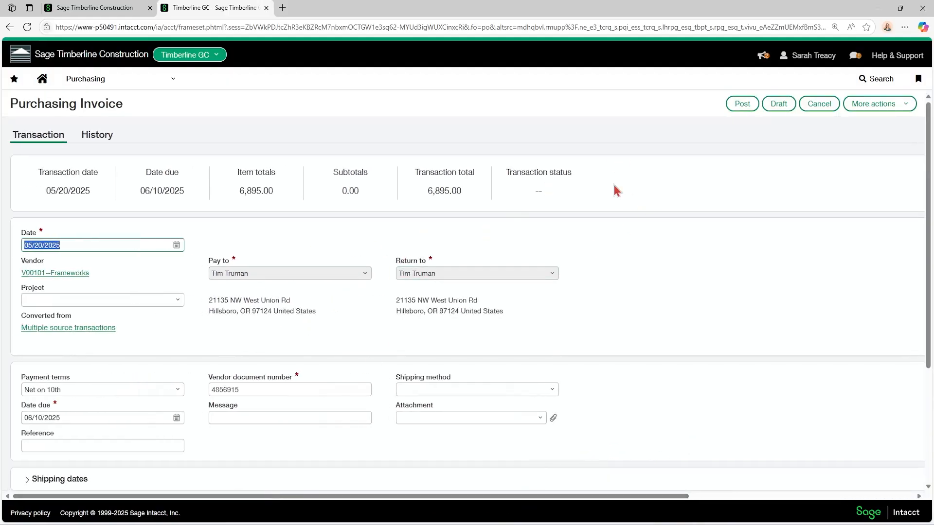
click(745, 108)
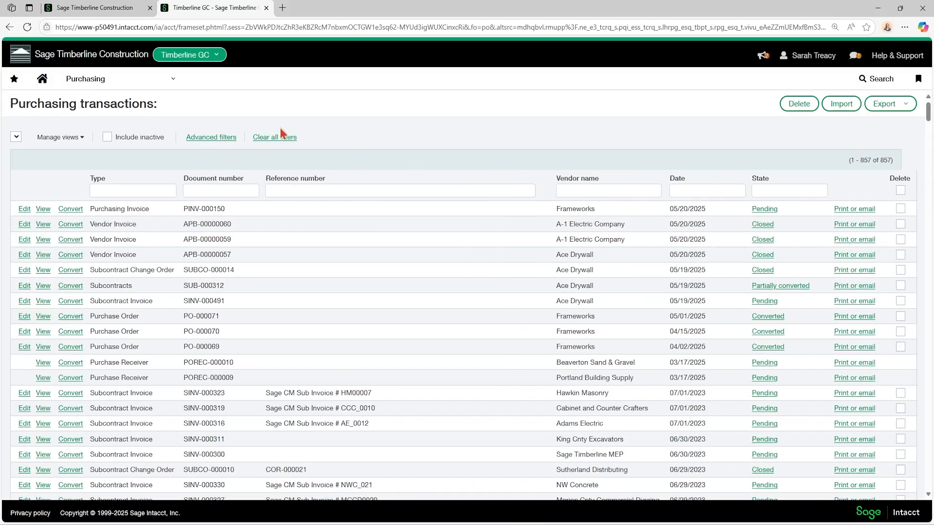
Start a new recurring transaction with the document type Vendor Invoice and look over its transaction fields
click(121, 84)
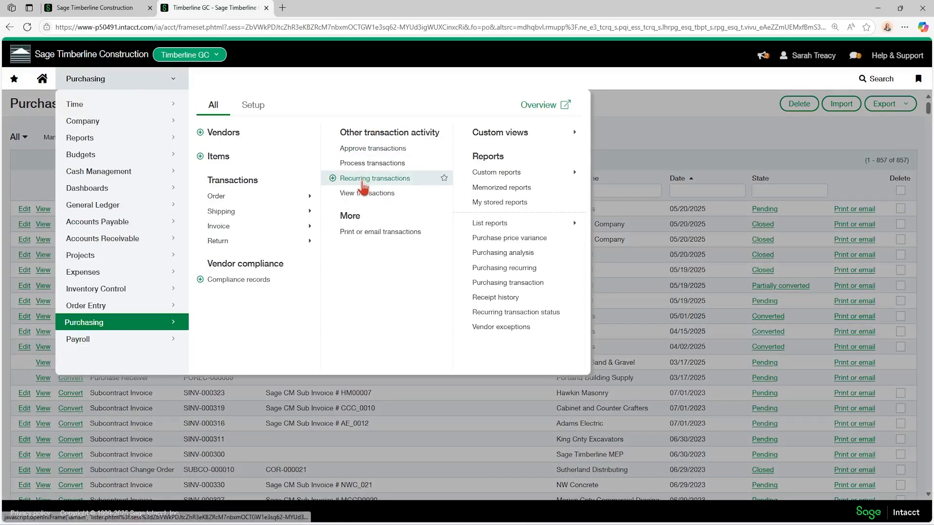
click(334, 179)
click(509, 81)
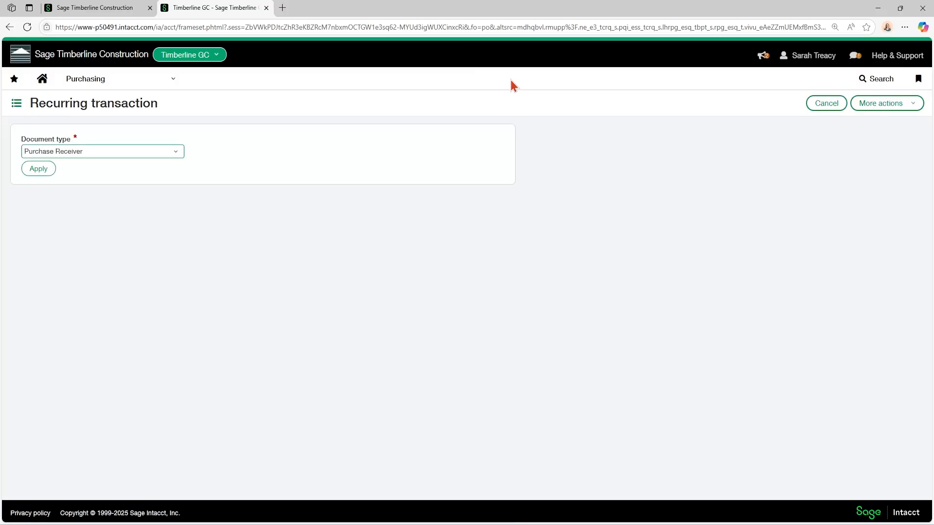
click(176, 154)
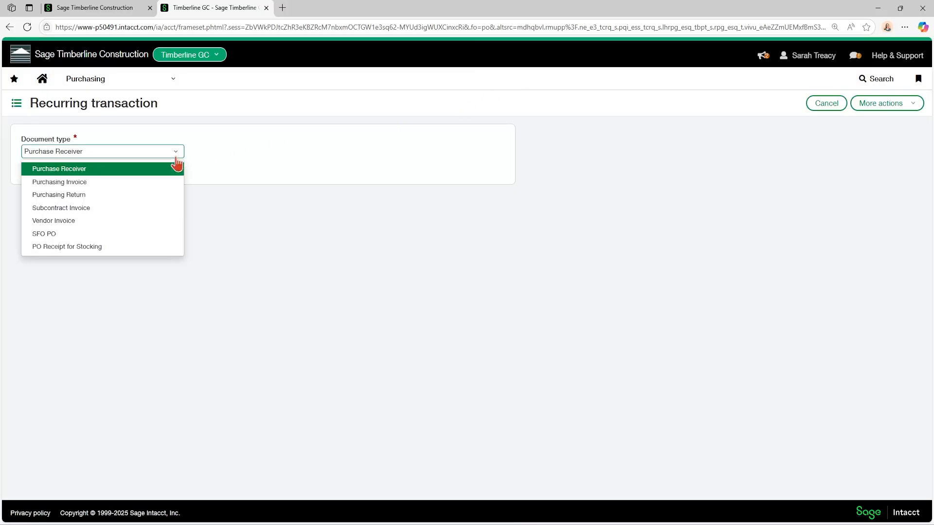
click(57, 221)
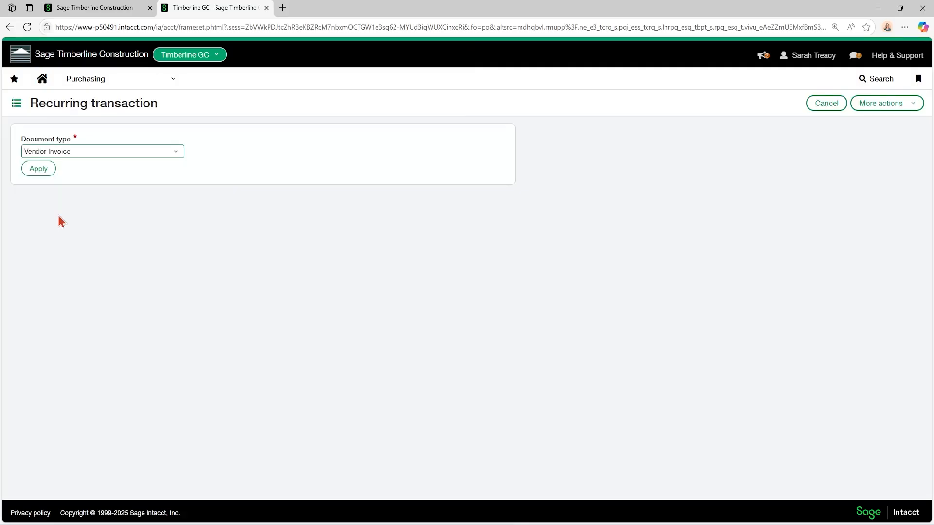
click(38, 169)
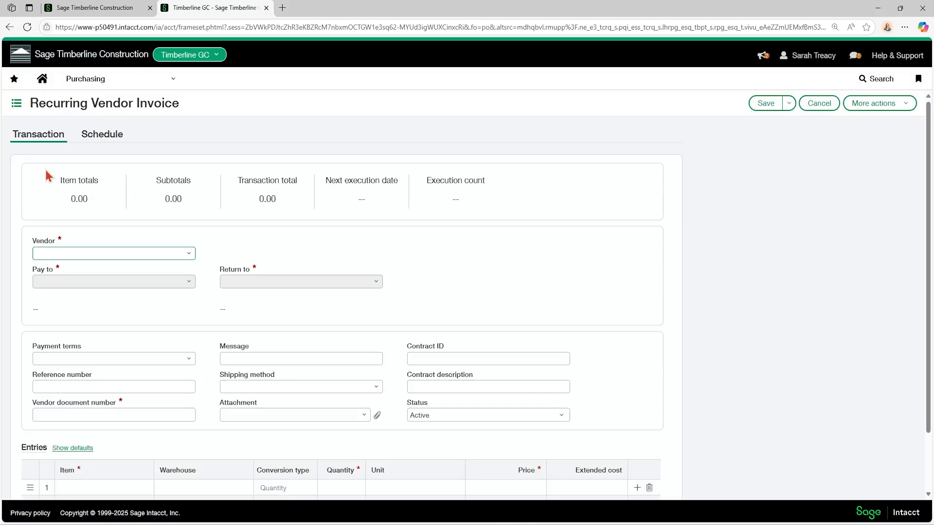
scroll(177, 214, down, 2)
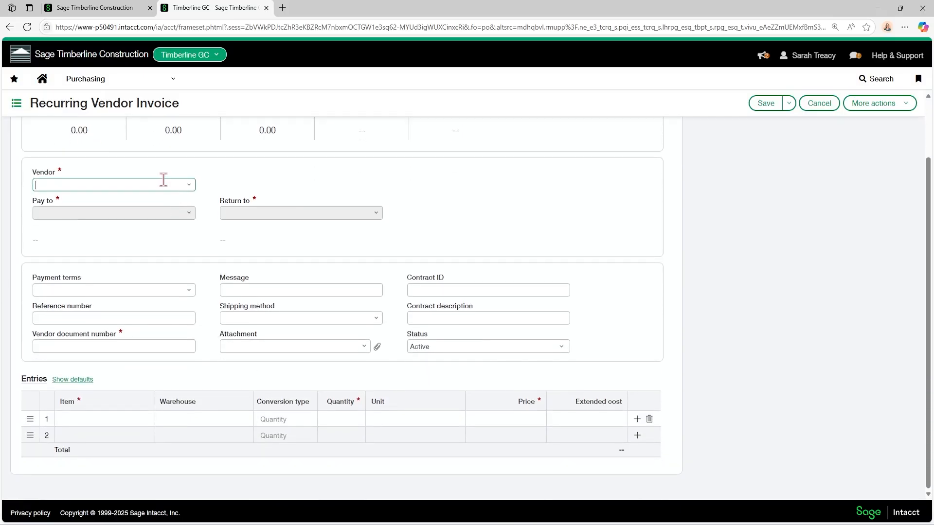
scroll(242, 281, up, 2)
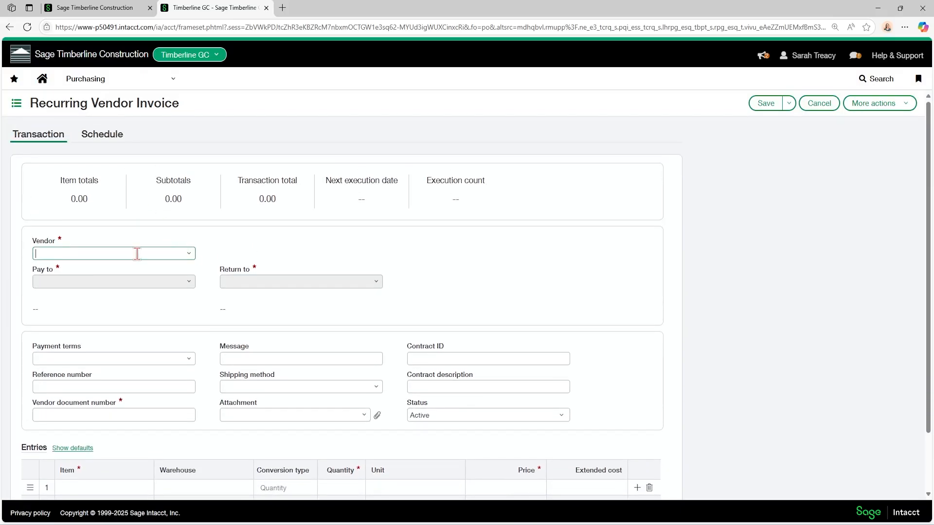
Schedule the recurring Vendor Invoice to start 05/30/2025, repeat every 1 month and end after 10 occurrences
click(100, 140)
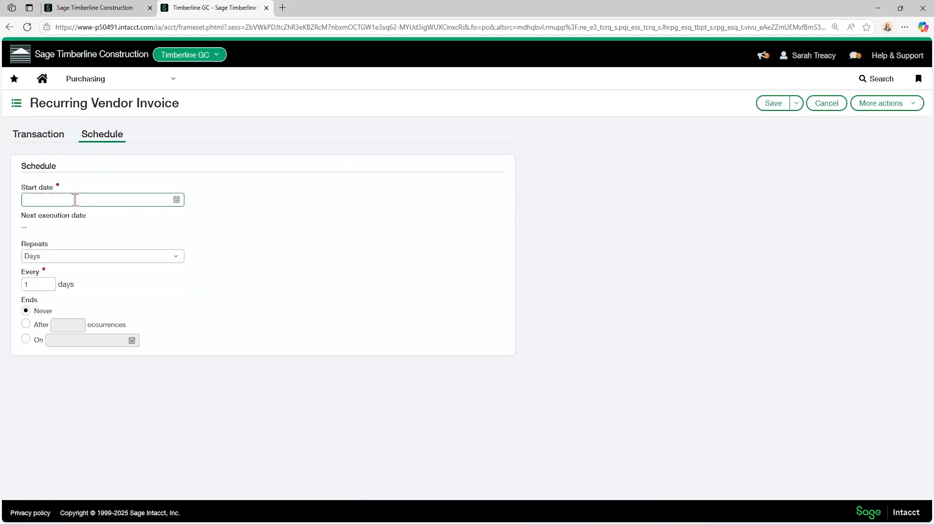
click(175, 201)
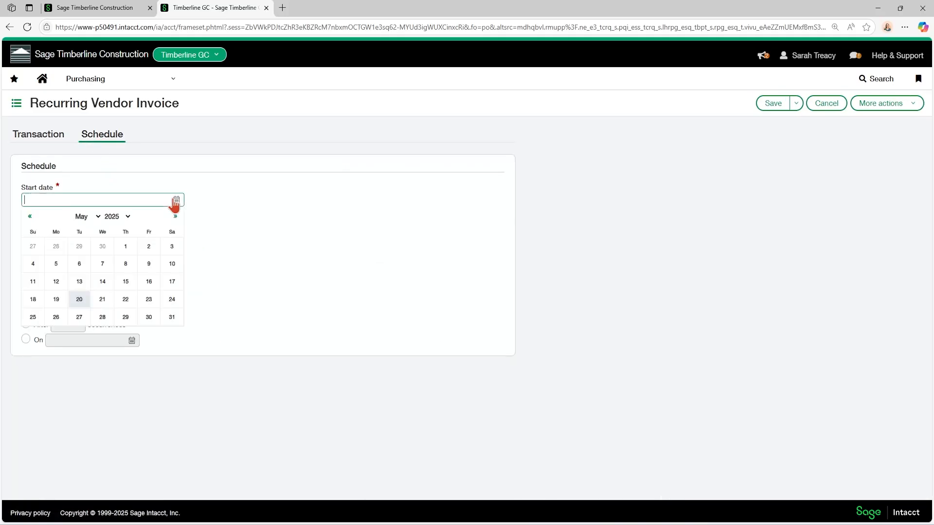
click(149, 317)
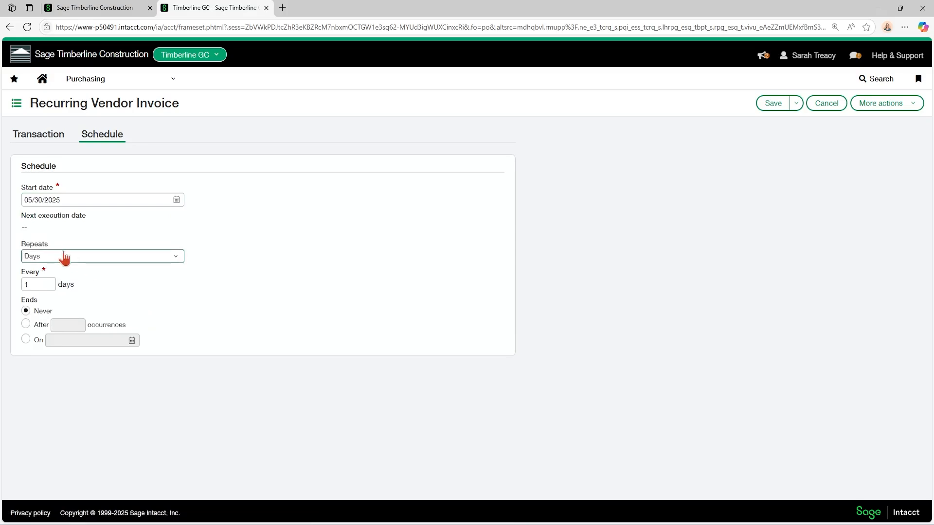
click(59, 263)
click(50, 312)
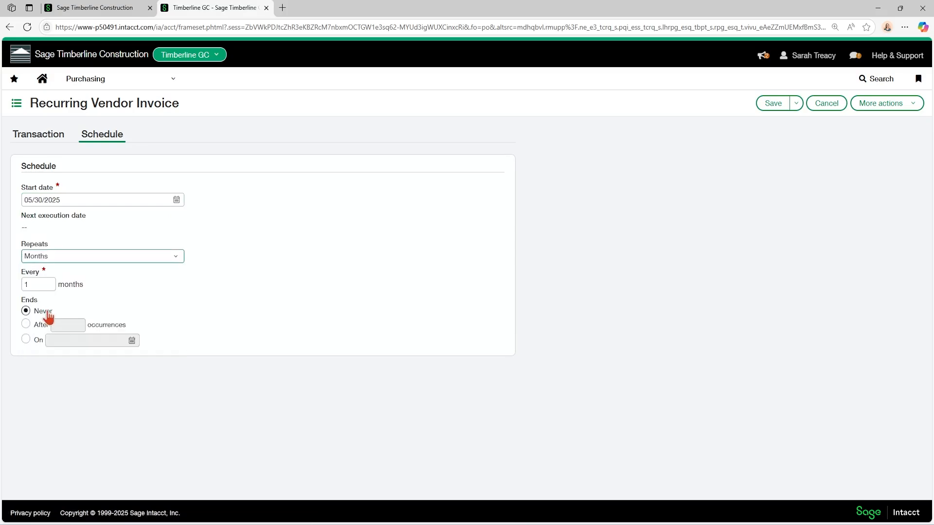
key(Tab)
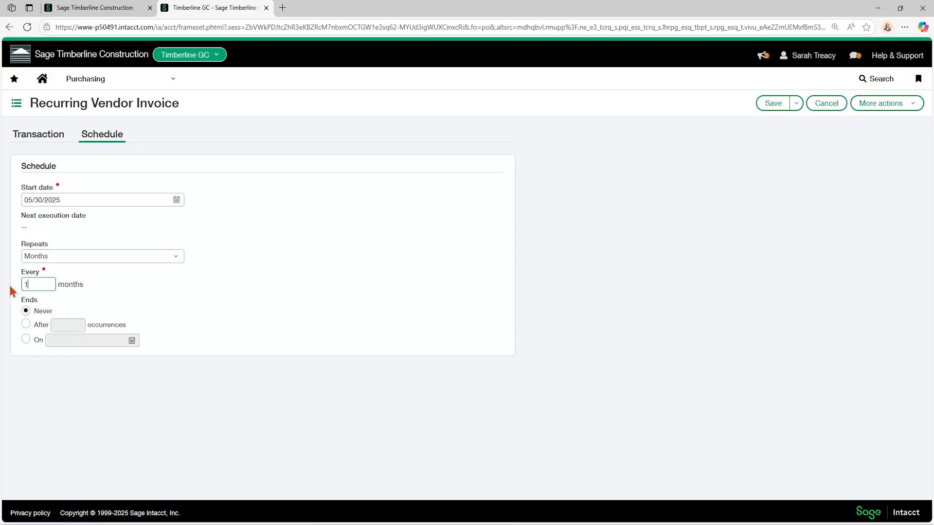
click(26, 324)
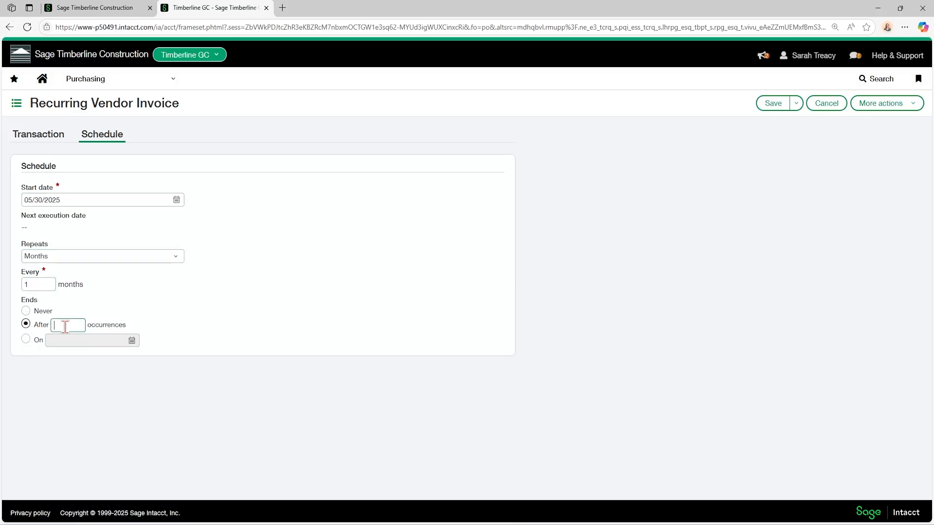
click(176, 334)
click(155, 258)
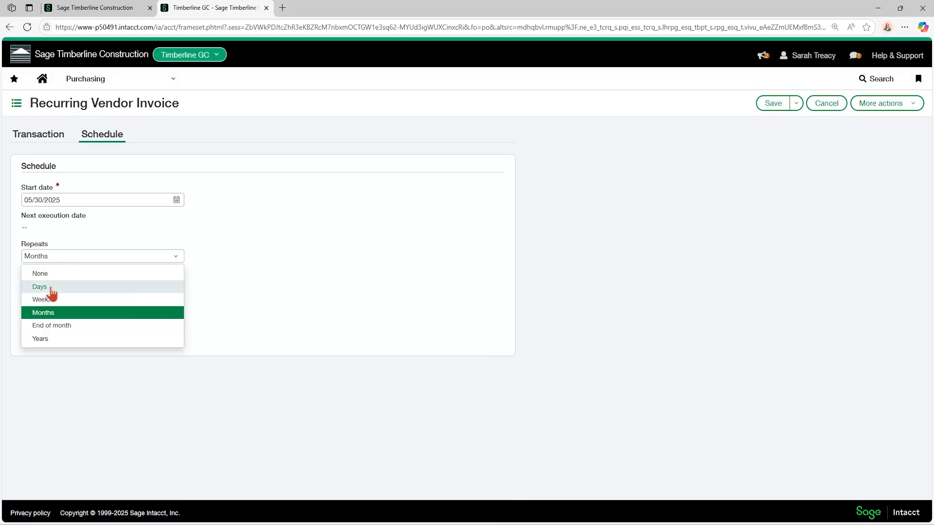
click(253, 310)
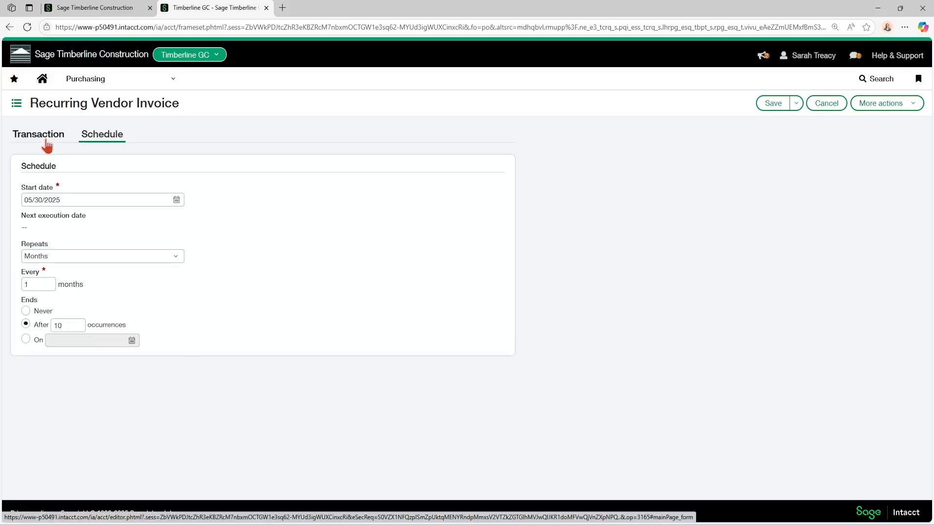
Leave the recurring Vendor Invoice without saving and open a new blank Recurring transaction form
click(98, 89)
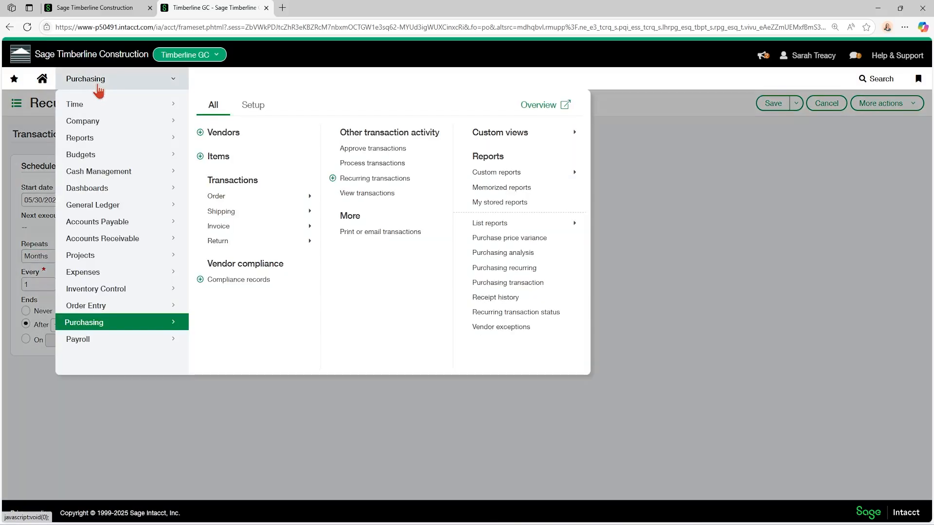
click(332, 179)
click(514, 83)
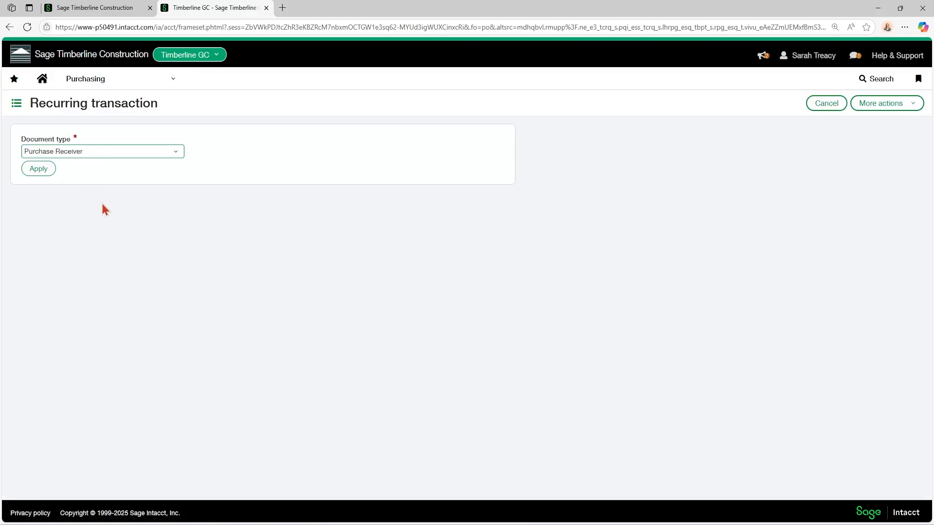
Look over the Purchasing invoice transaction types and open the list of all Purchasing transactions
click(146, 79)
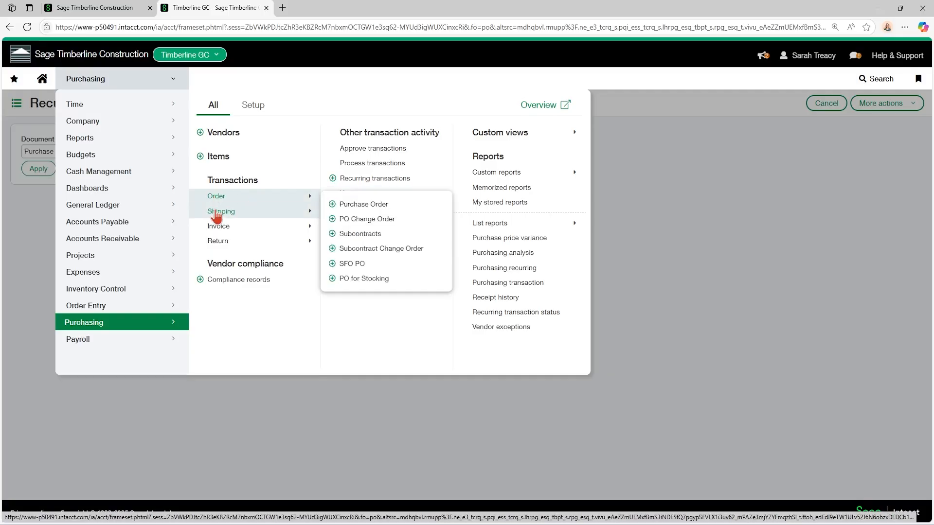
mouse_move(218, 231)
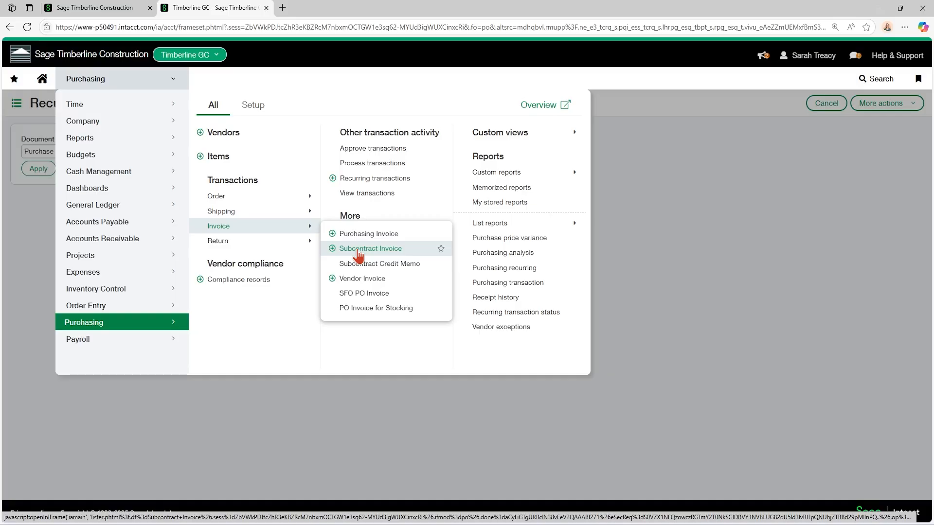
click(430, 194)
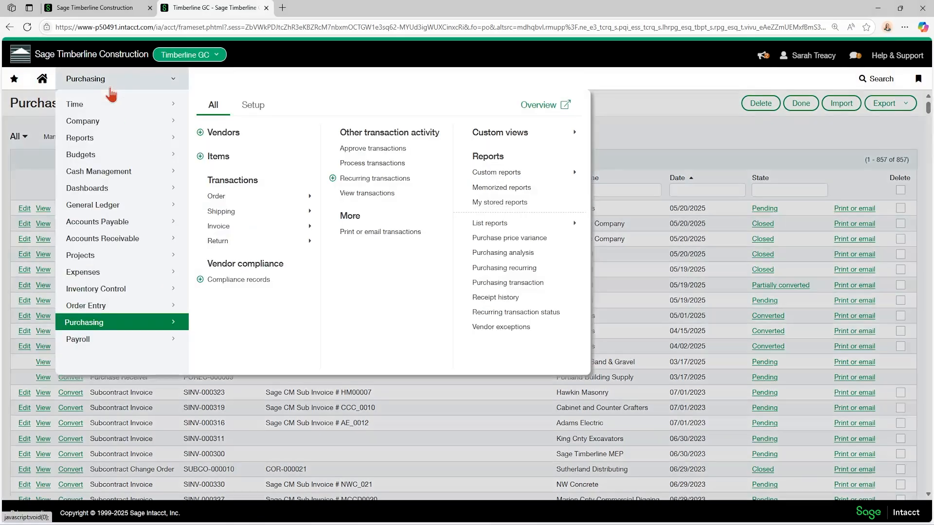
Open the form for printing or emailing Purchasing transactions and set its reporting period to Current Year
click(85, 78)
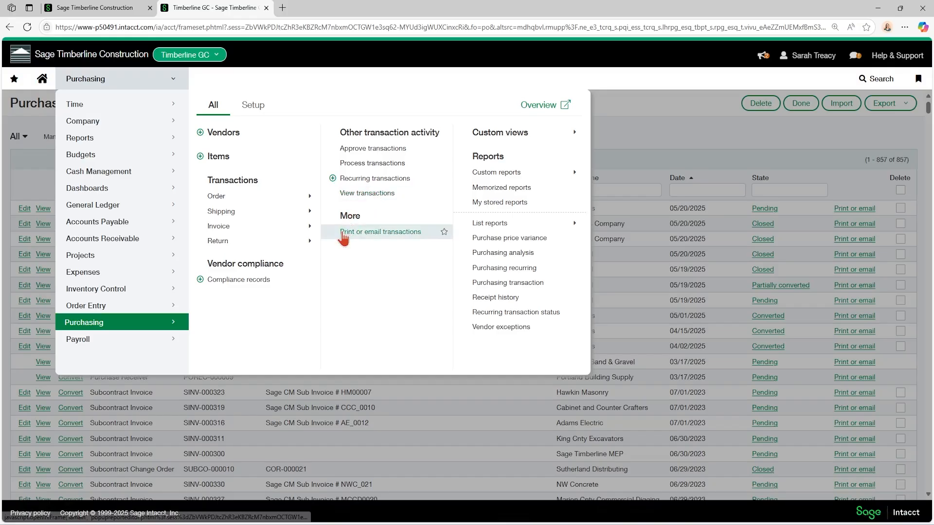
click(372, 233)
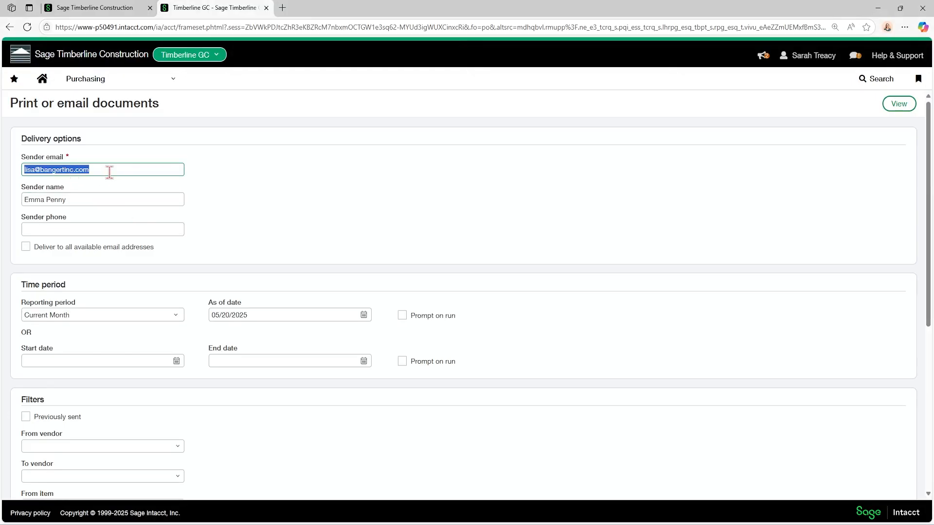
scroll(105, 189, down, 2)
scroll(105, 189, down, 2)
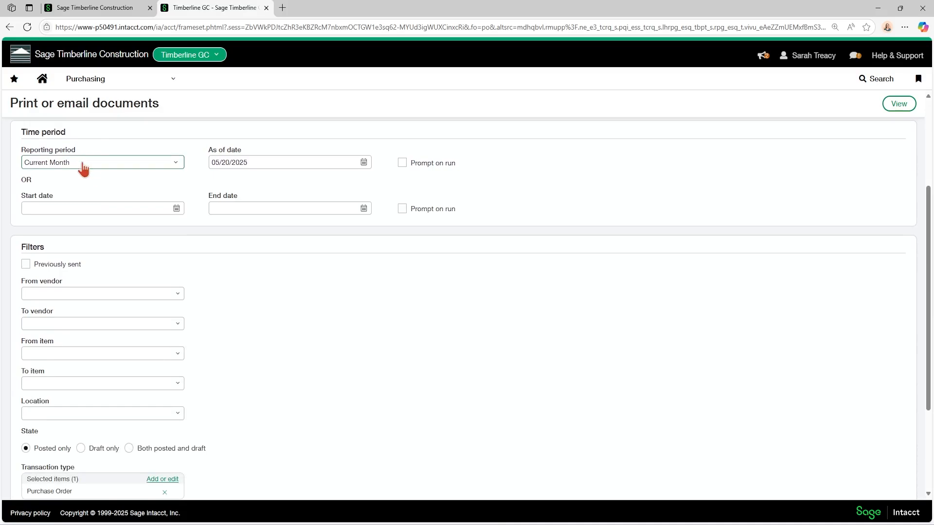
scroll(90, 176, down, 1)
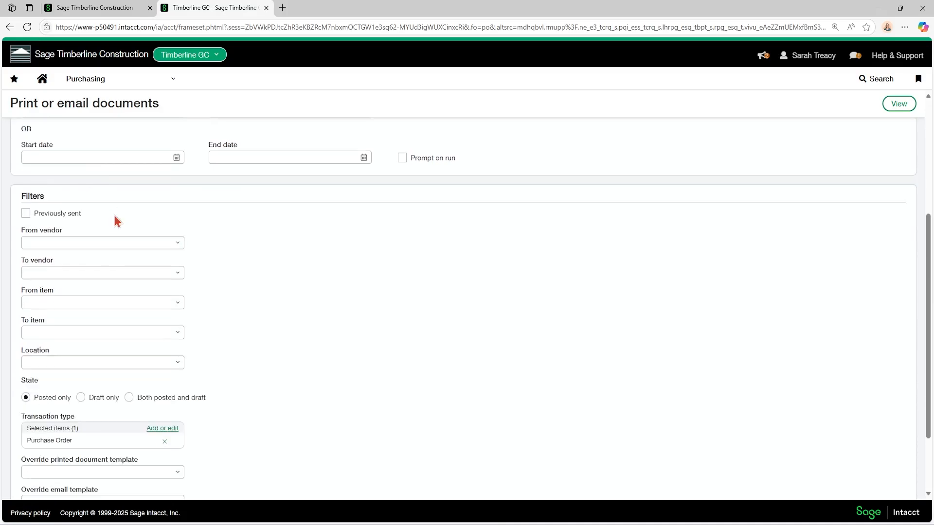
scroll(115, 218, up, 1)
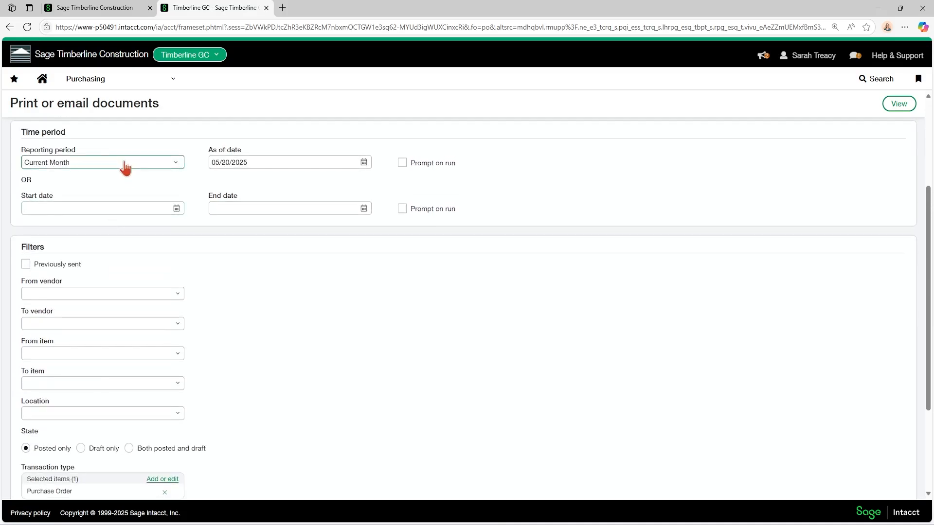
click(124, 163)
click(51, 348)
Include all available transaction types in the filters and run the list of documents to print or email
scroll(249, 283, down, 2)
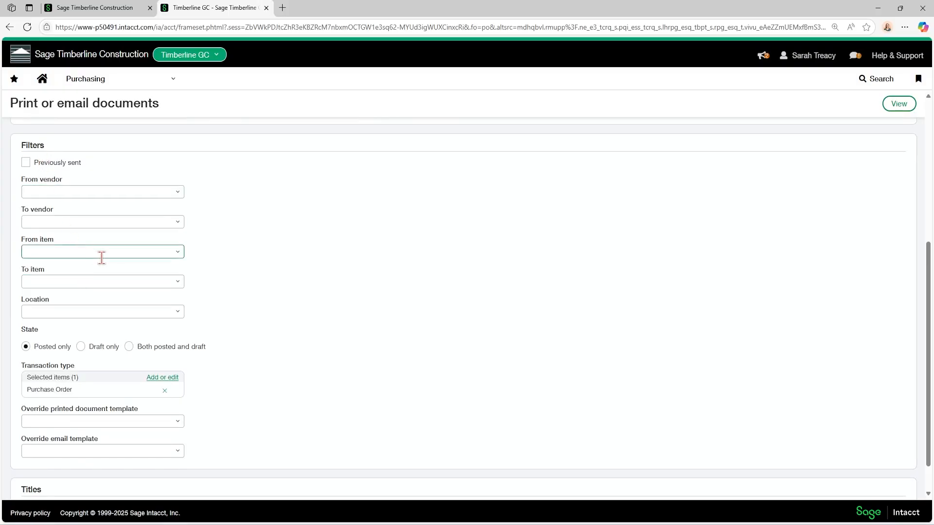
scroll(100, 256, down, 1)
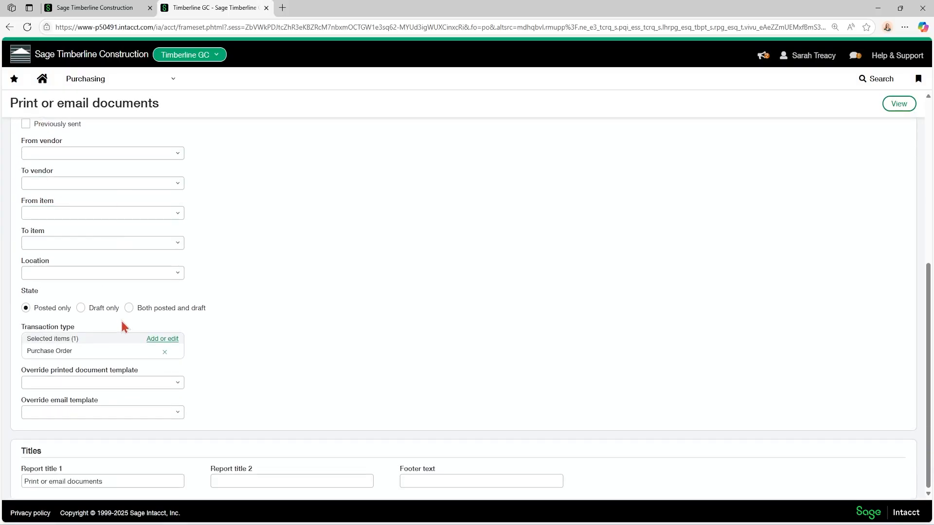
scroll(122, 326, up, 1)
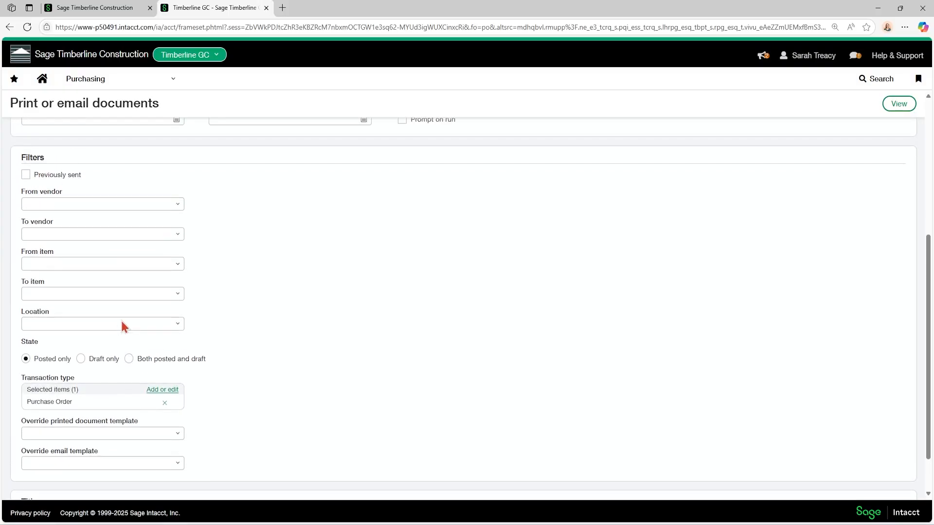
click(163, 391)
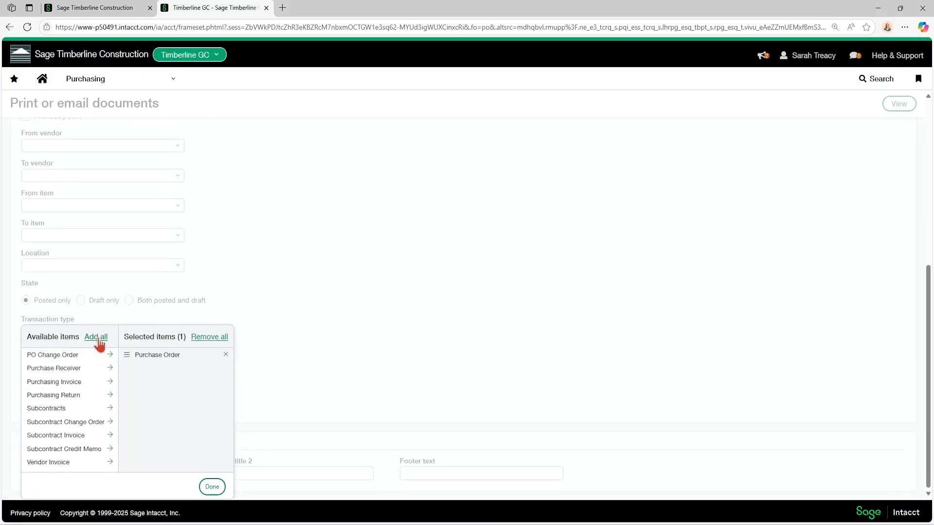
click(96, 337)
click(212, 487)
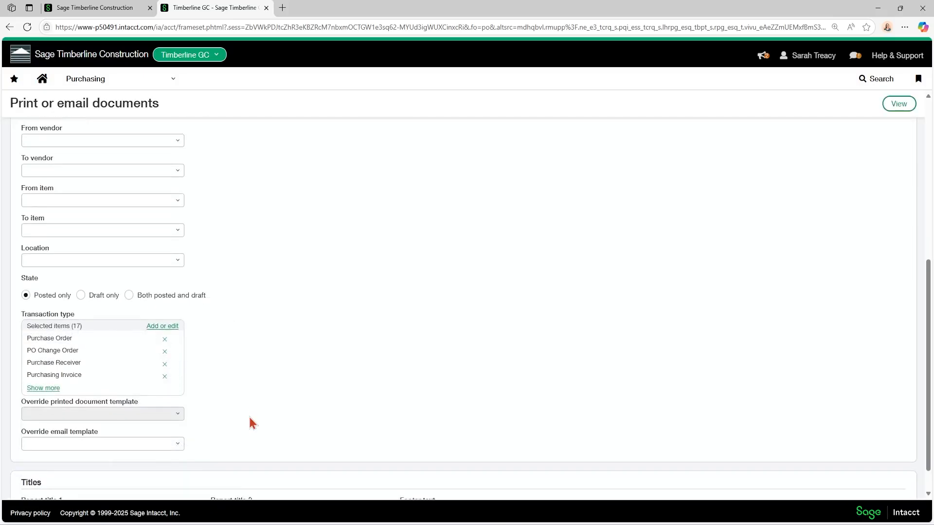
scroll(250, 424, up, 2)
scroll(625, 261, up, 2)
scroll(387, 309, down, 5)
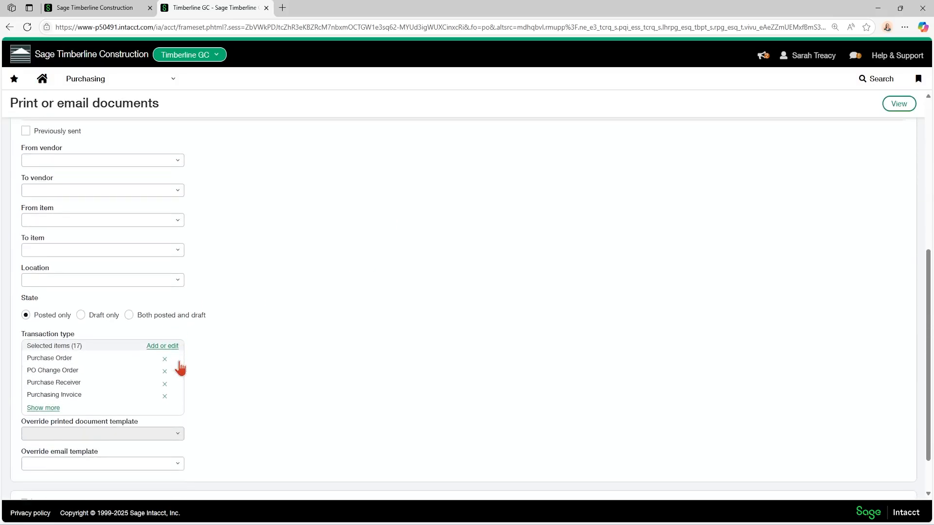
scroll(292, 370, up, 3)
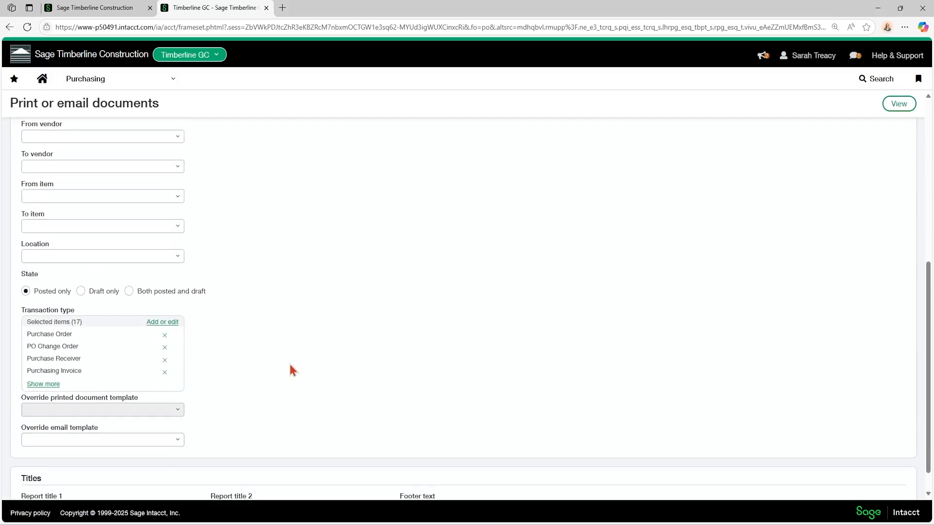
click(897, 104)
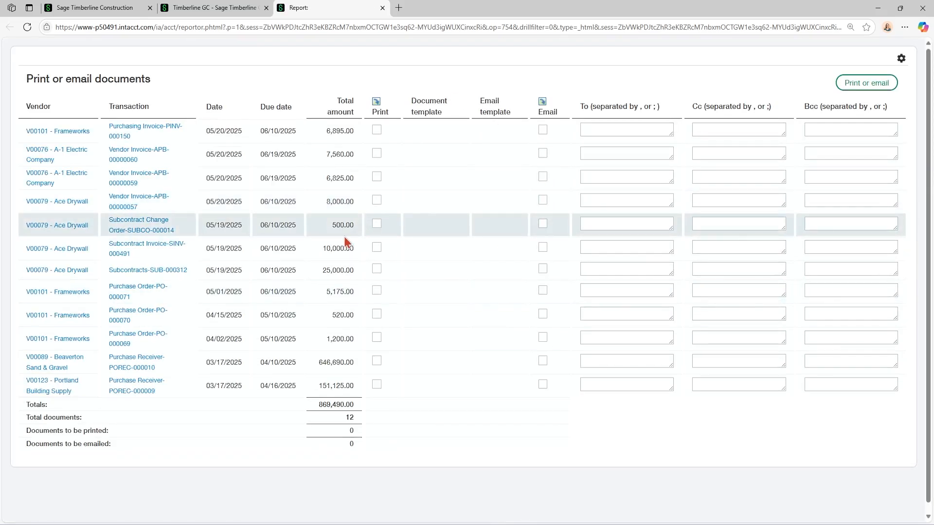
Mark the Frameworks Purchasing Invoice and the 7,560.00 A-1 Electric Company Vendor Invoice for printing, and close the report without printing
click(614, 130)
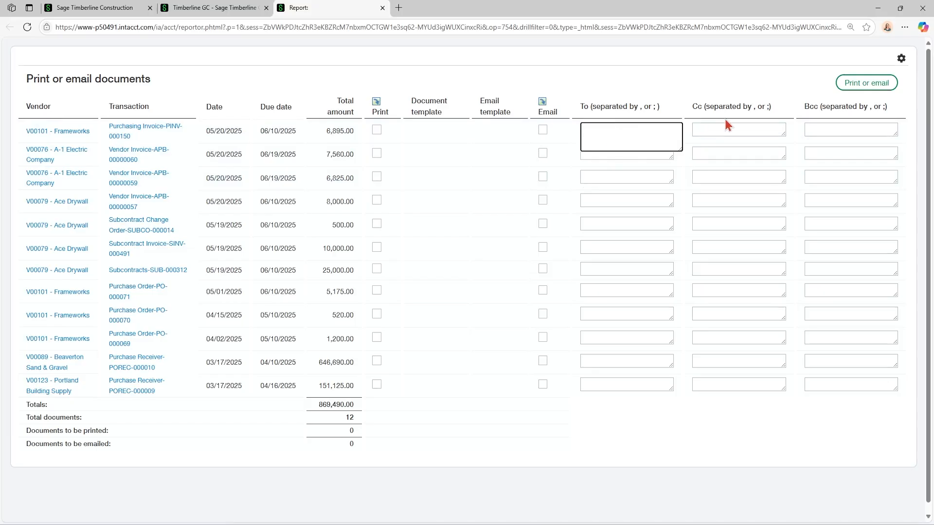
click(377, 131)
click(377, 154)
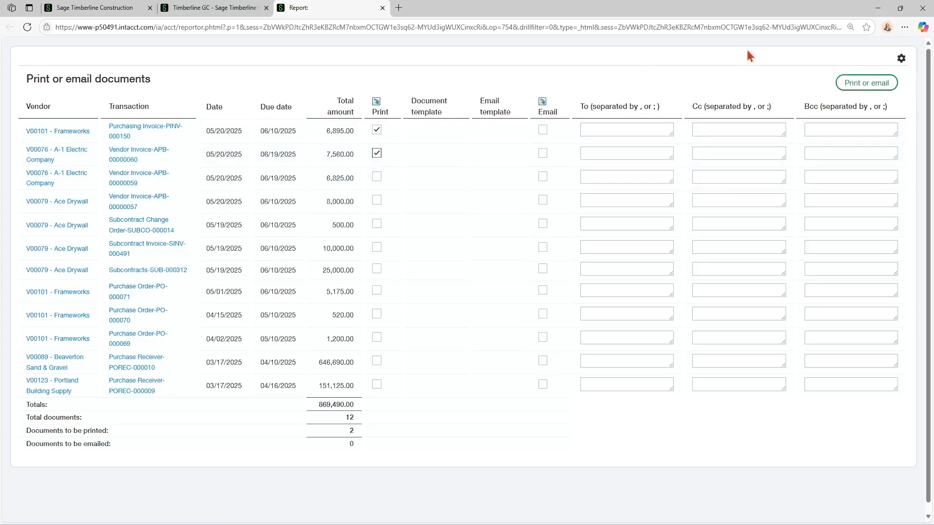
click(383, 8)
Open the vendor compliance records list filtered to lien waivers and look over the related Purchasing setup options
click(96, 87)
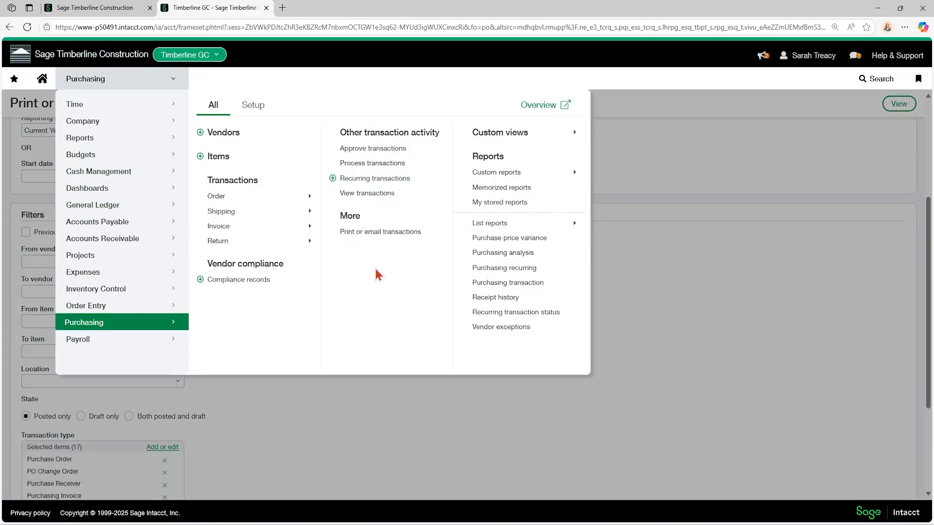
click(253, 112)
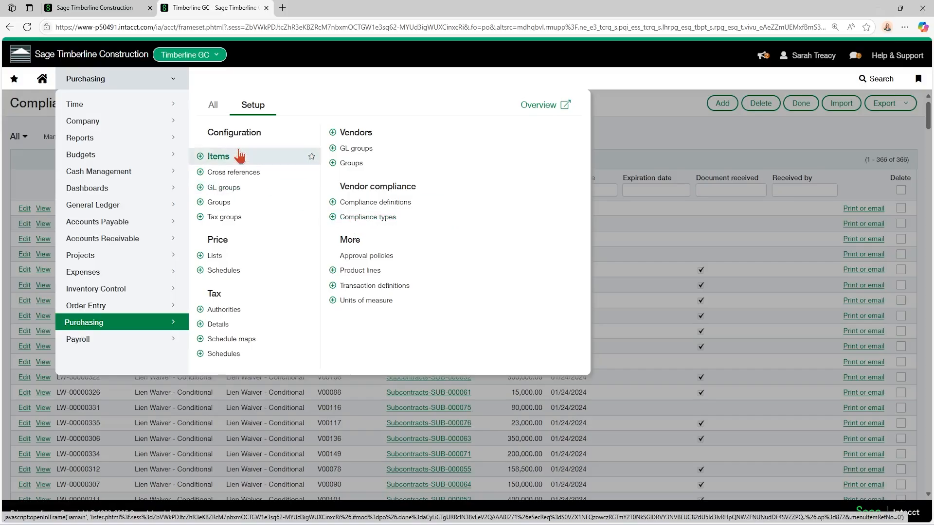
click(214, 108)
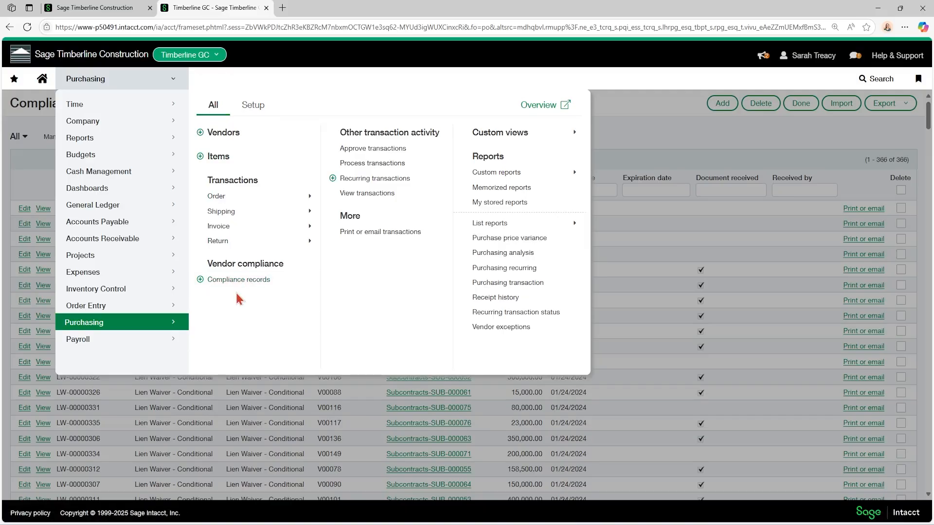
click(631, 144)
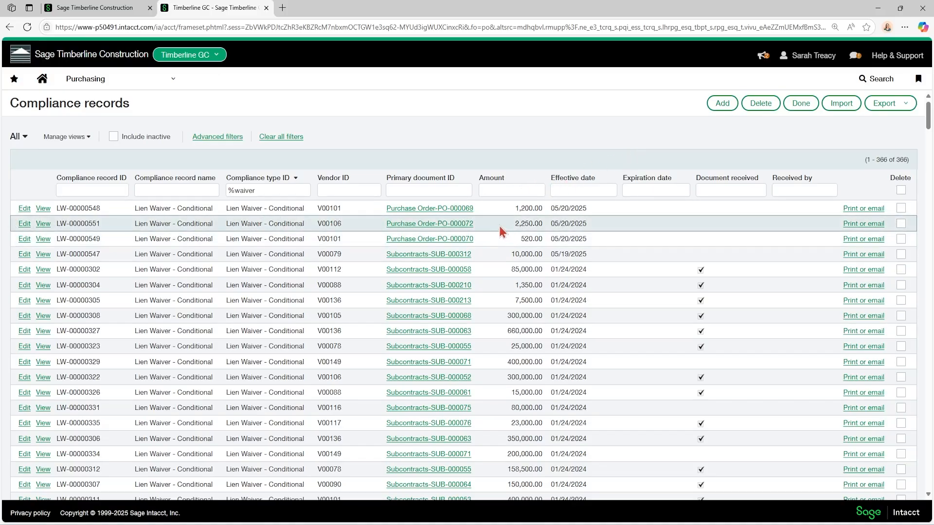
Generate the printable conditional lien waiver for the 2,250.00 purchase order compliance record, review the document and close it
click(860, 223)
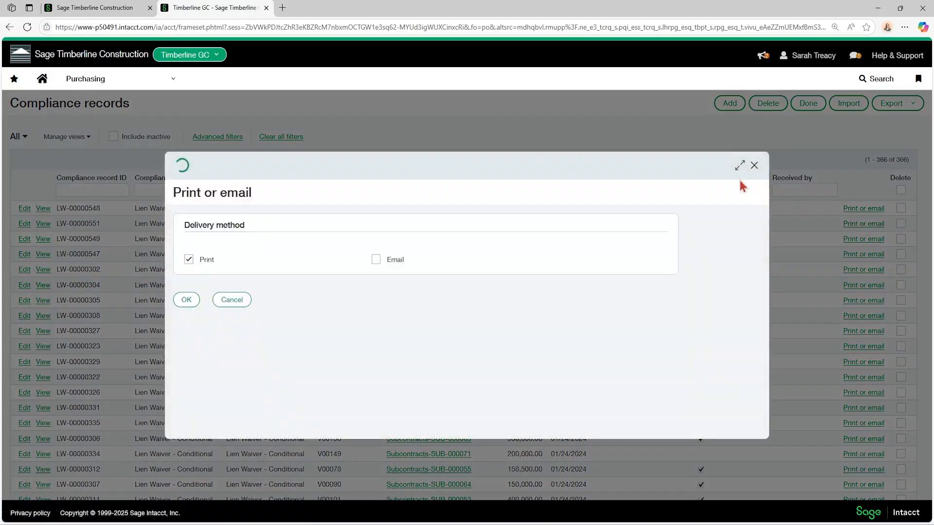
click(186, 298)
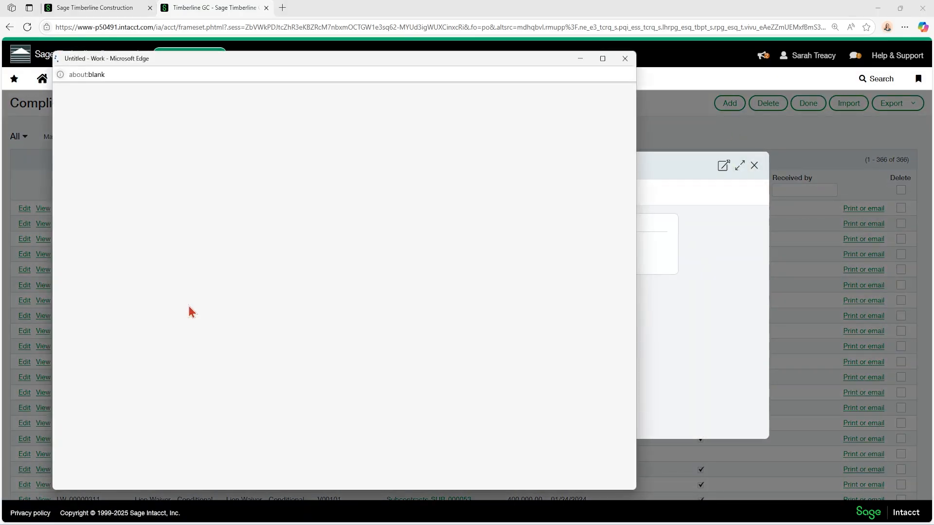
scroll(208, 282, up, 4)
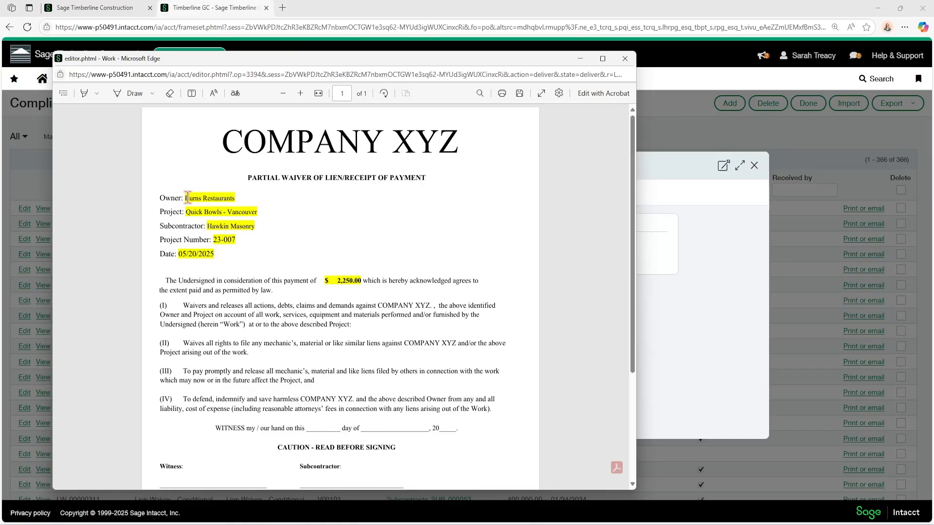
click(619, 61)
click(754, 166)
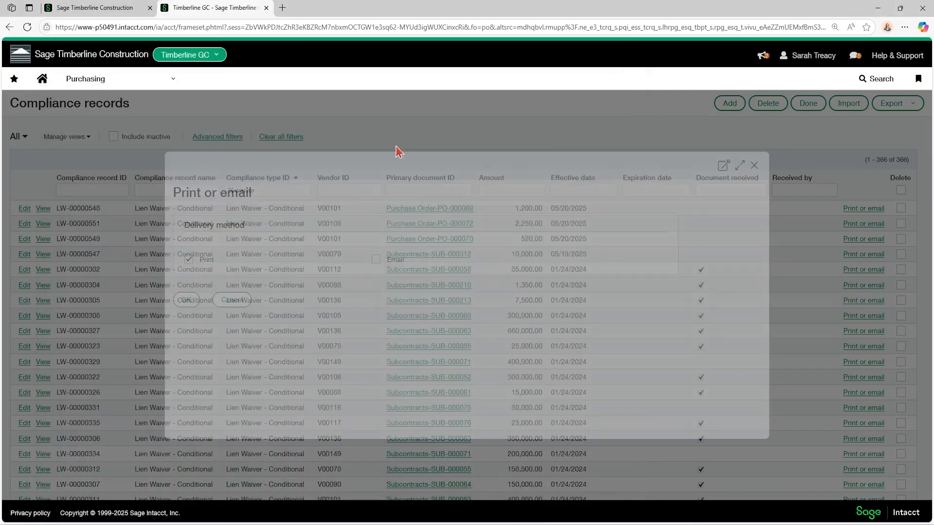
click(130, 82)
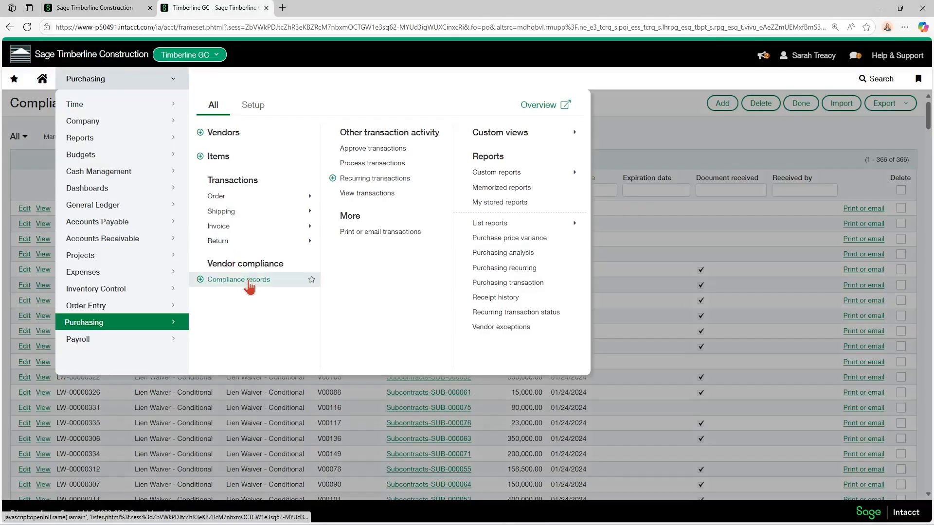
click(248, 111)
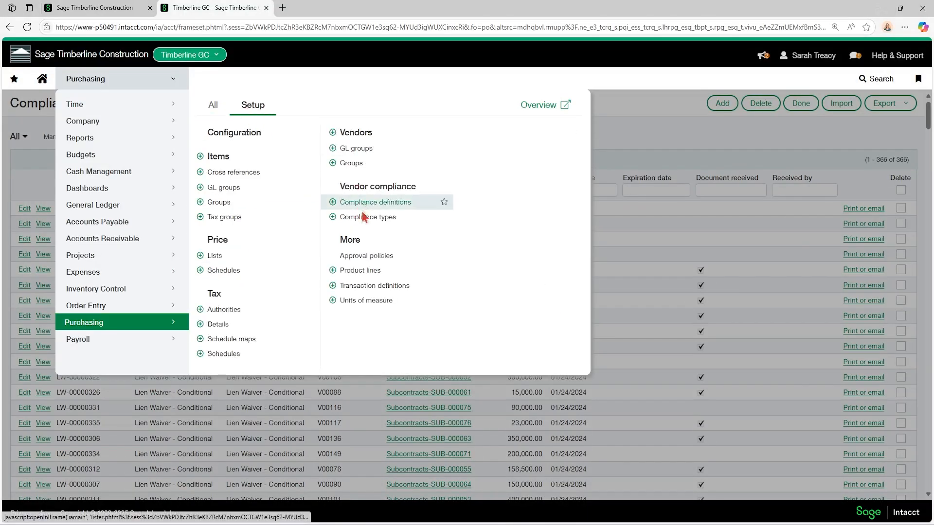
click(211, 110)
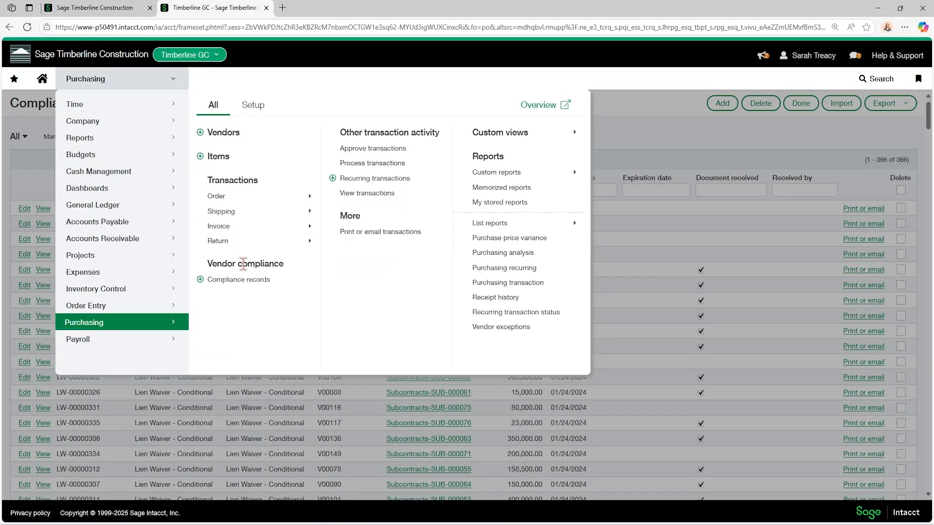
click(243, 287)
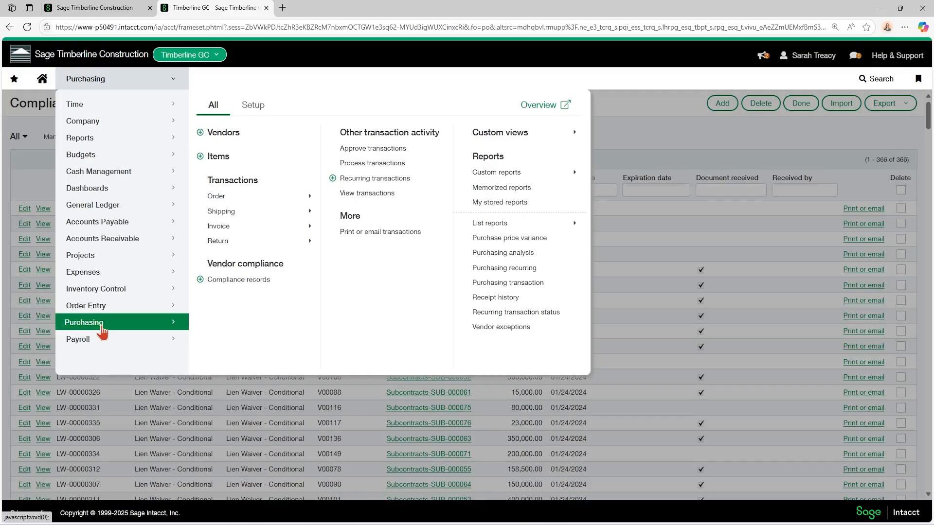
mouse_move(226, 230)
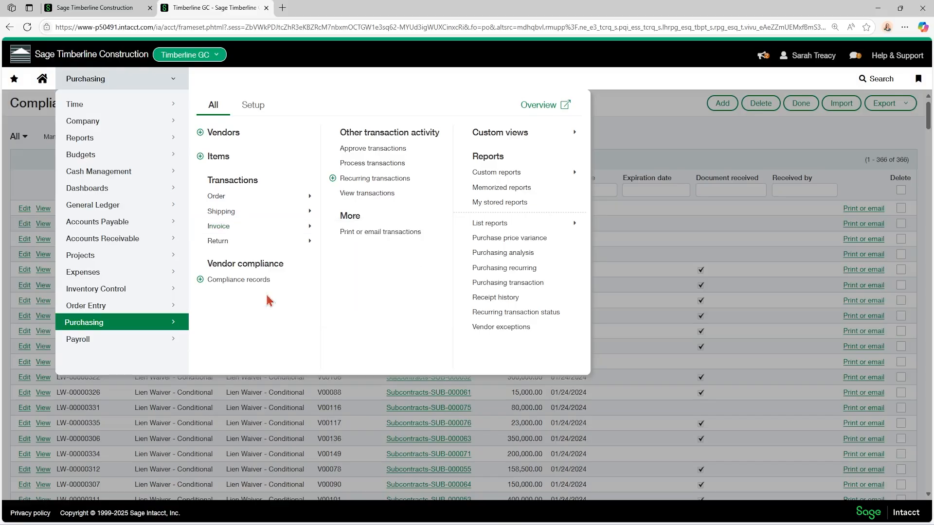
click(253, 106)
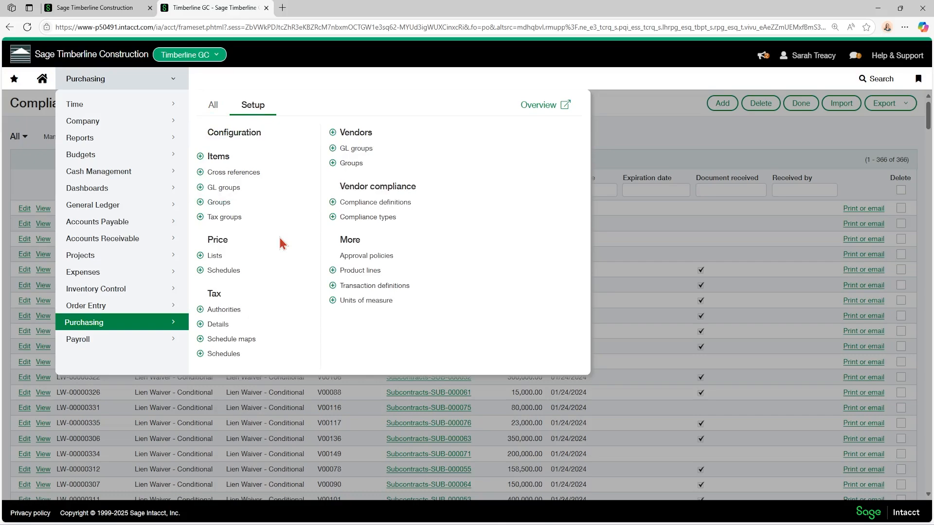
click(212, 109)
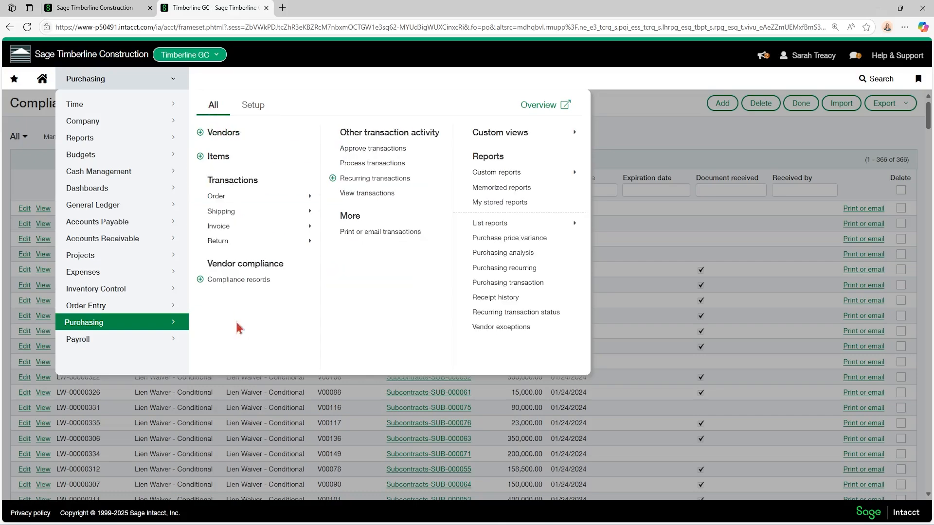